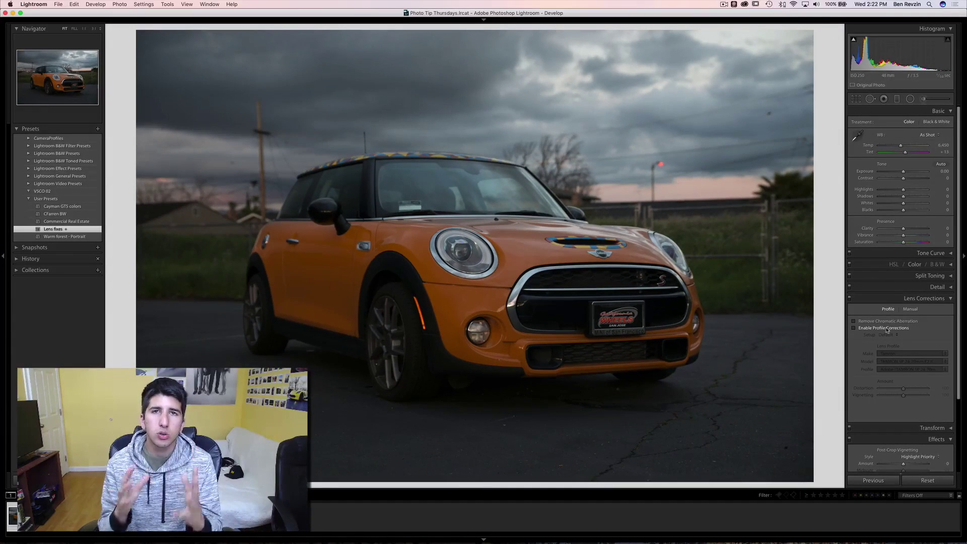
# Step: Toggle the lens profile corrections on and off to compare their effect on the car photo
pyautogui.click(887, 328)
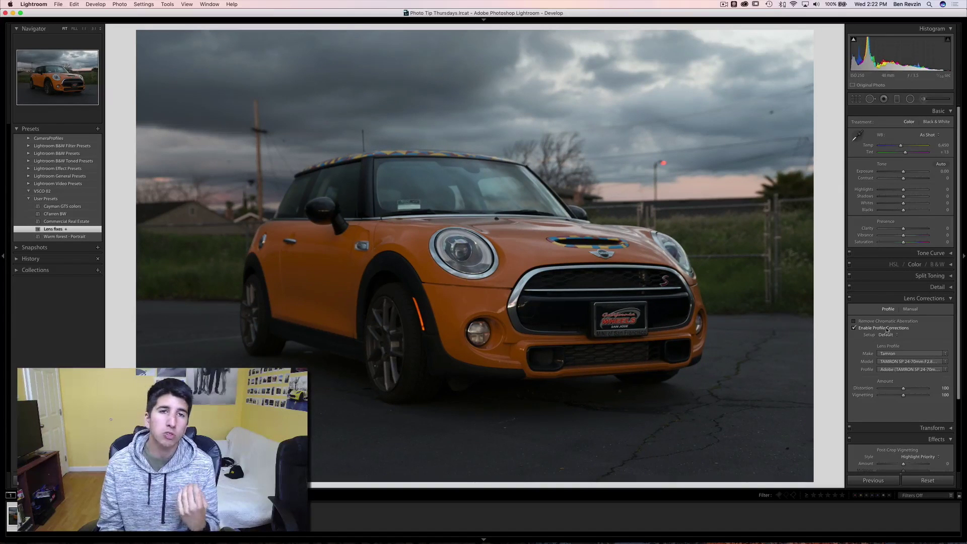
pyautogui.click(888, 330)
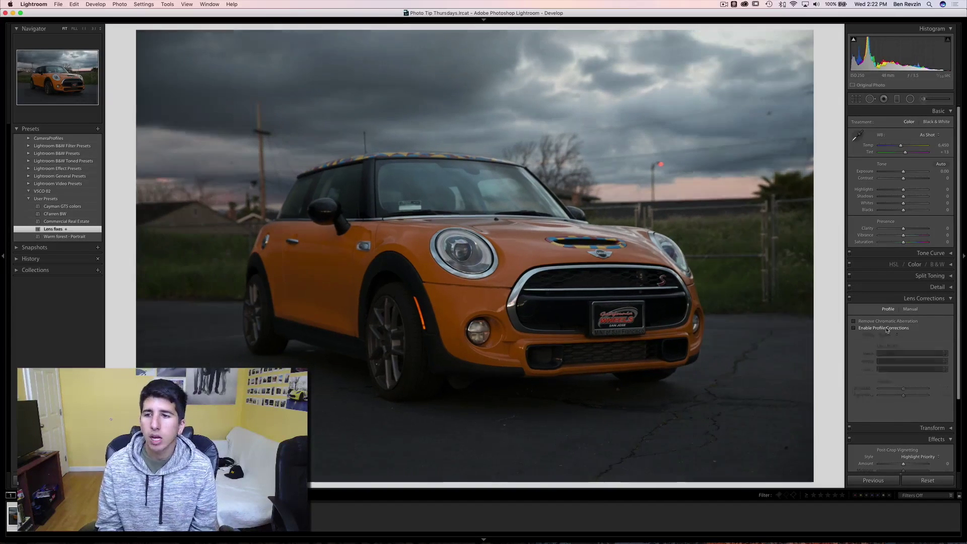
pyautogui.click(888, 330)
pyautogui.click(887, 330)
pyautogui.click(888, 330)
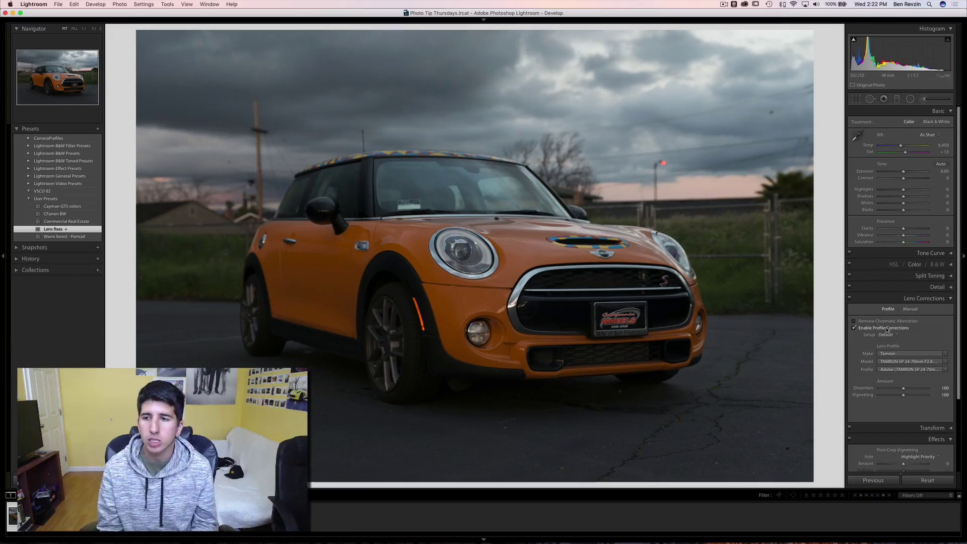
pyautogui.click(888, 330)
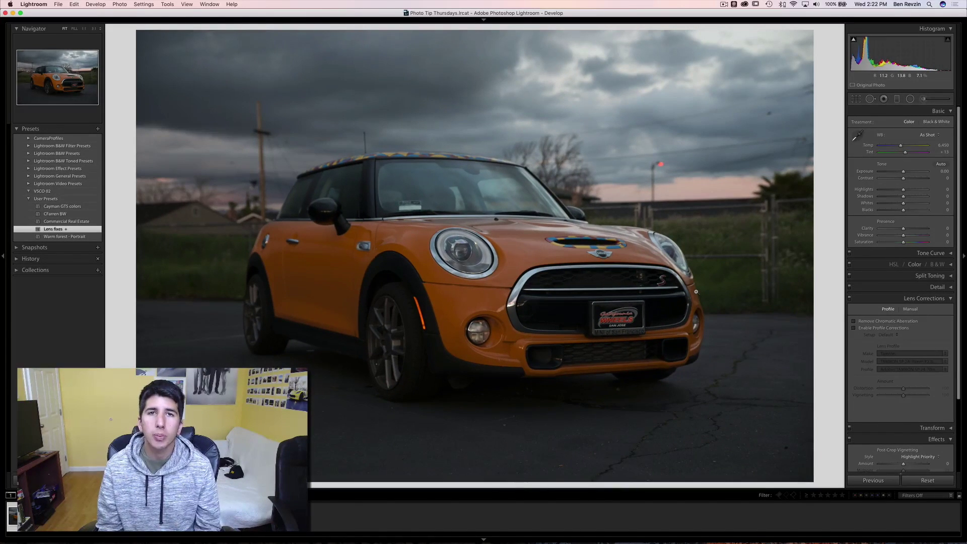
# Step: Open the first car photo from the library grid in the Develop module
pyautogui.press('g')
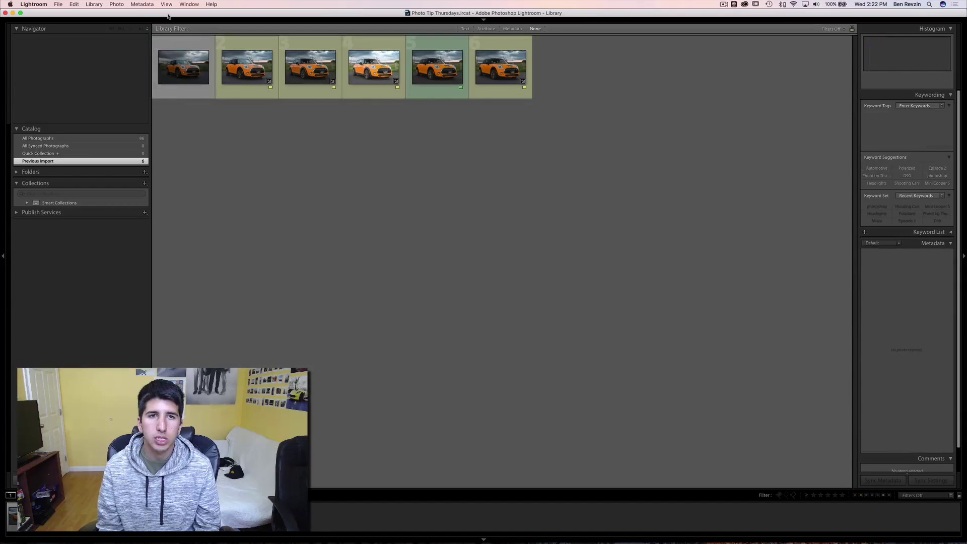
pyautogui.doubleClick(183, 46)
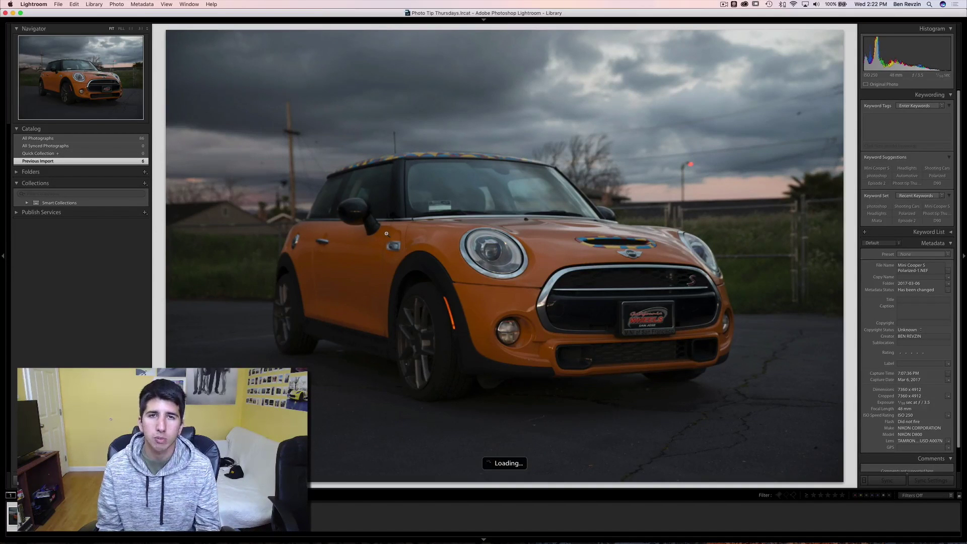
pyautogui.press('d')
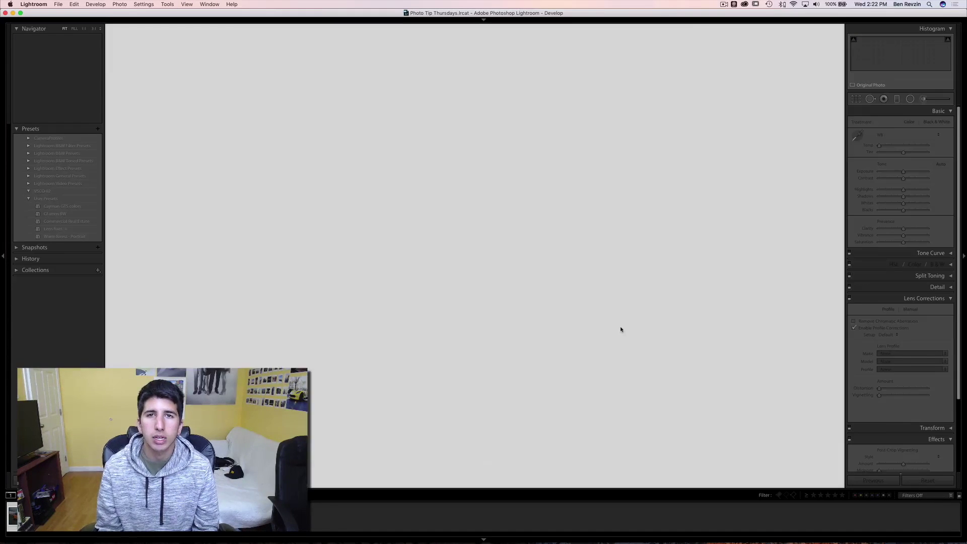
# Step: Enable the lens profile corrections for the photo and collapse the lens correction settings
pyautogui.click(885, 329)
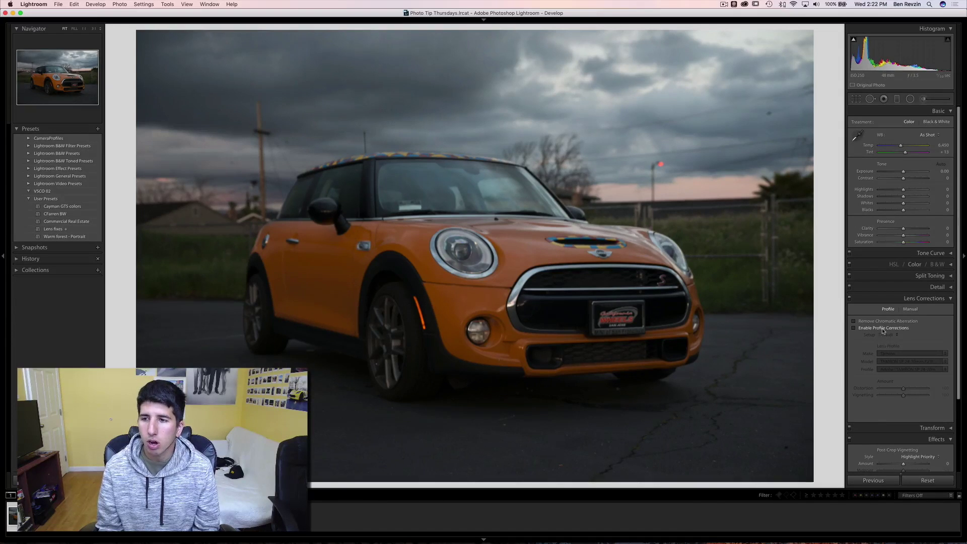
pyautogui.click(894, 336)
pyautogui.click(924, 298)
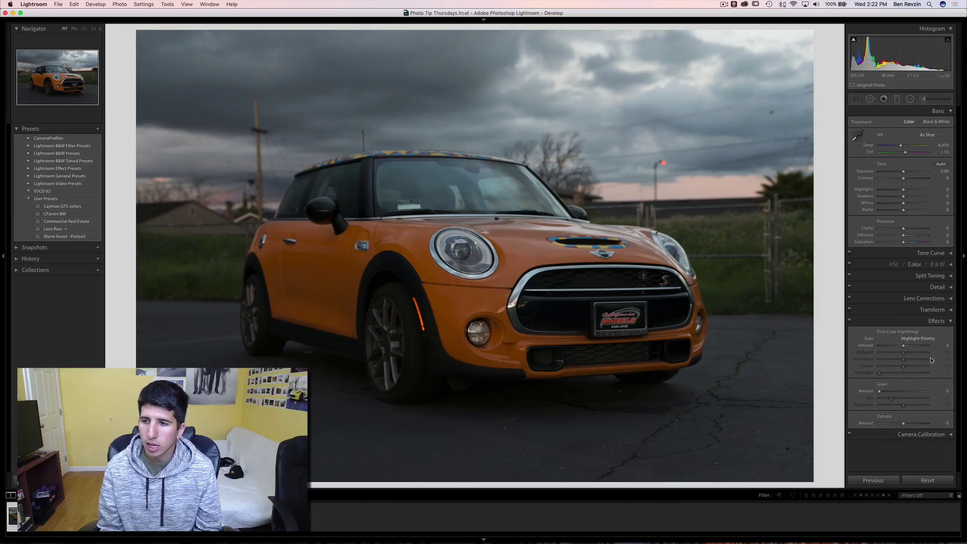
# Step: Set the Blue Primary saturation to +32 in the camera calibration
pyautogui.click(937, 322)
pyautogui.click(921, 332)
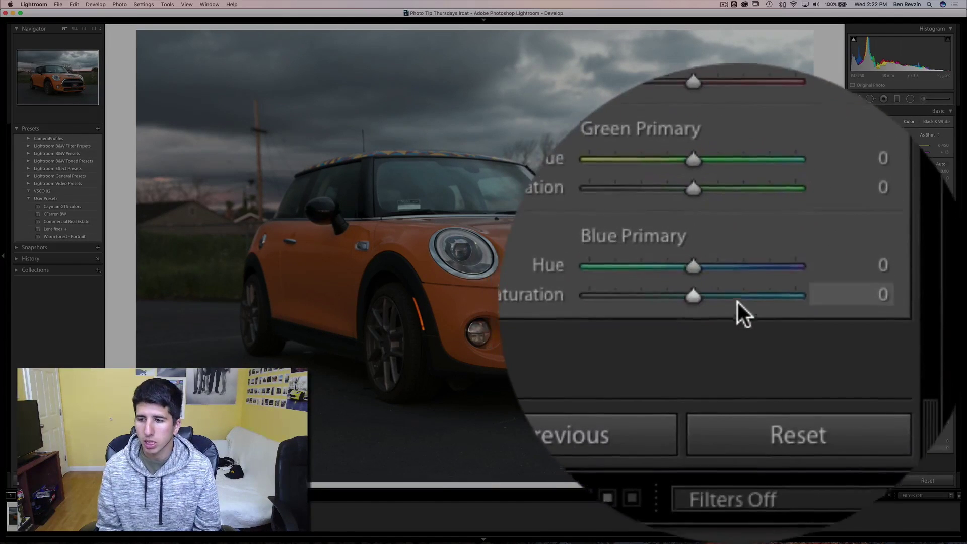
pyautogui.click(911, 447)
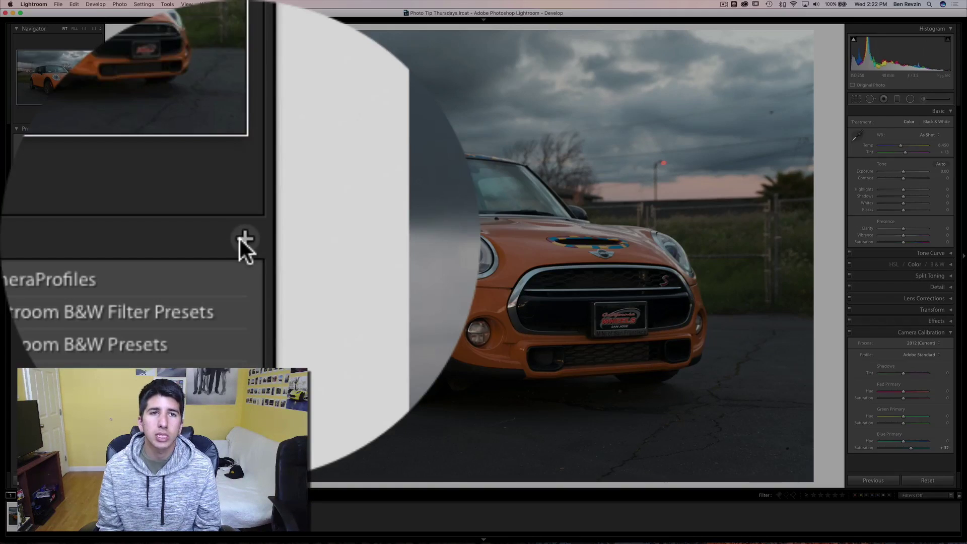
# Step: Create a user develop preset named Fix for Import that stores only the lens profile corrections, process version and calibration
pyautogui.click(98, 128)
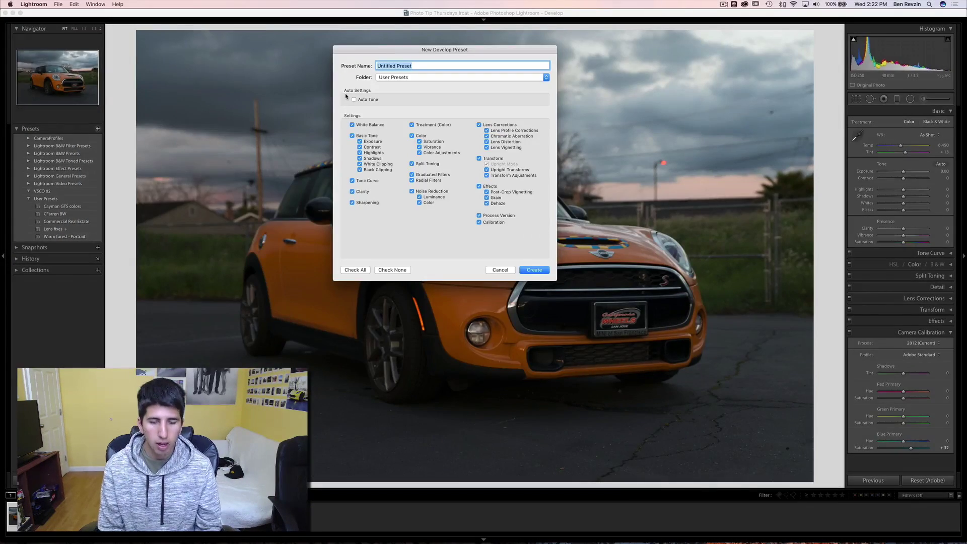
pyautogui.write('Fix for Import')
pyautogui.click(396, 270)
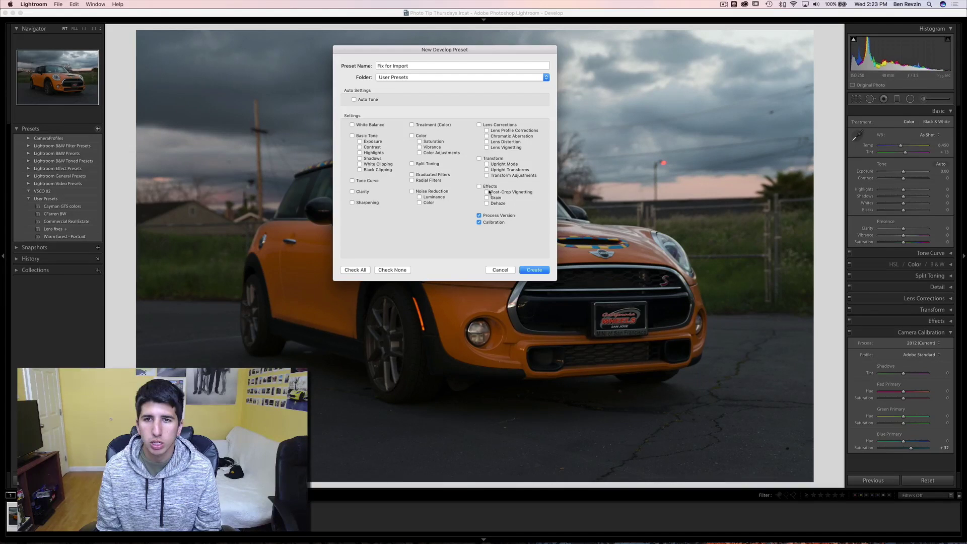
pyautogui.click(535, 270)
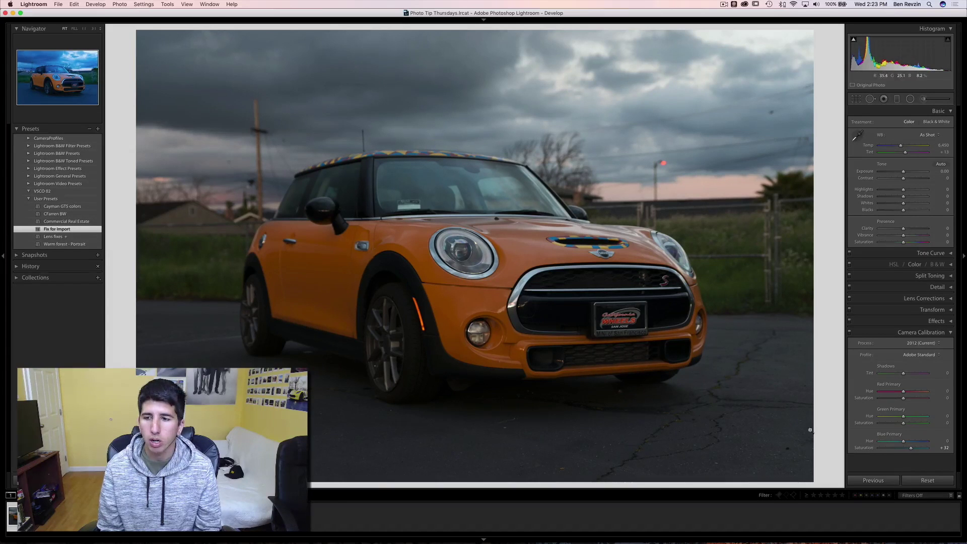
# Step: Reset the photo's develop settings and apply the Fix for Import preset to it
pyautogui.click(916, 481)
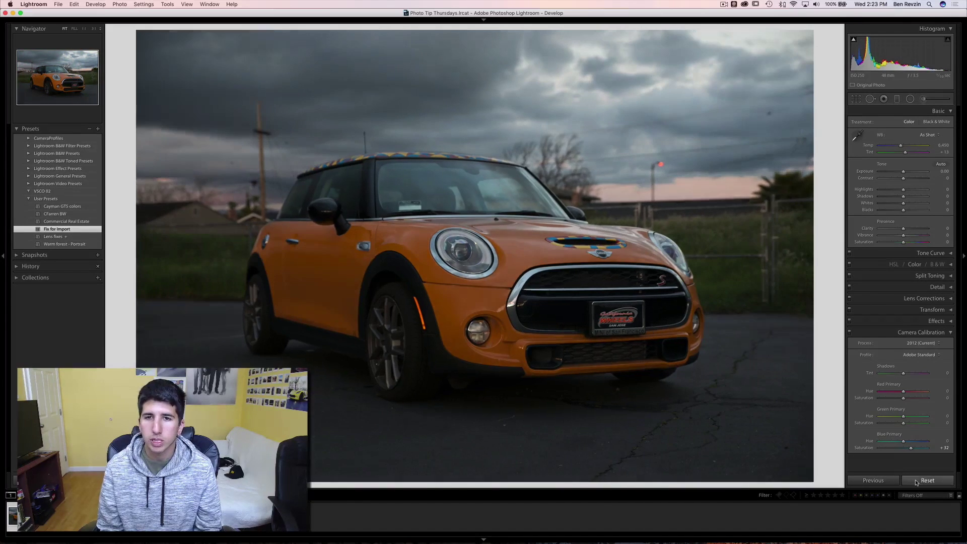
pyautogui.click(76, 230)
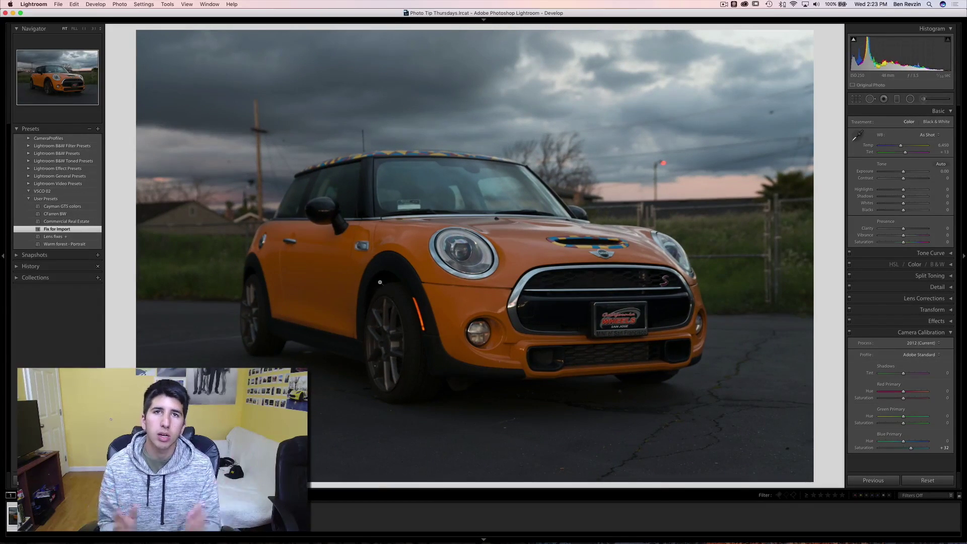
# Step: Start a photo import from the NIKON D800 in the library and exclude the four video clips from it
pyautogui.press('g')
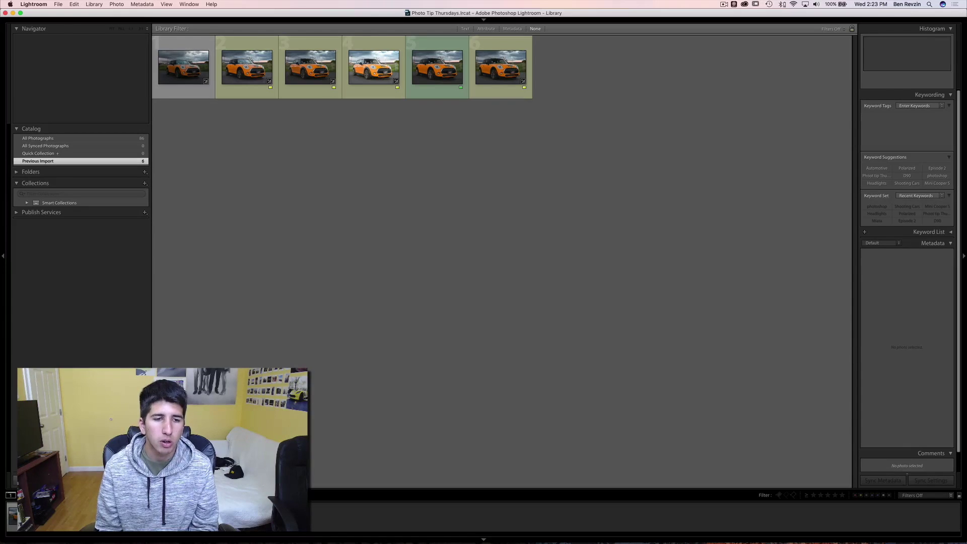
pyautogui.press('super+shift+i')
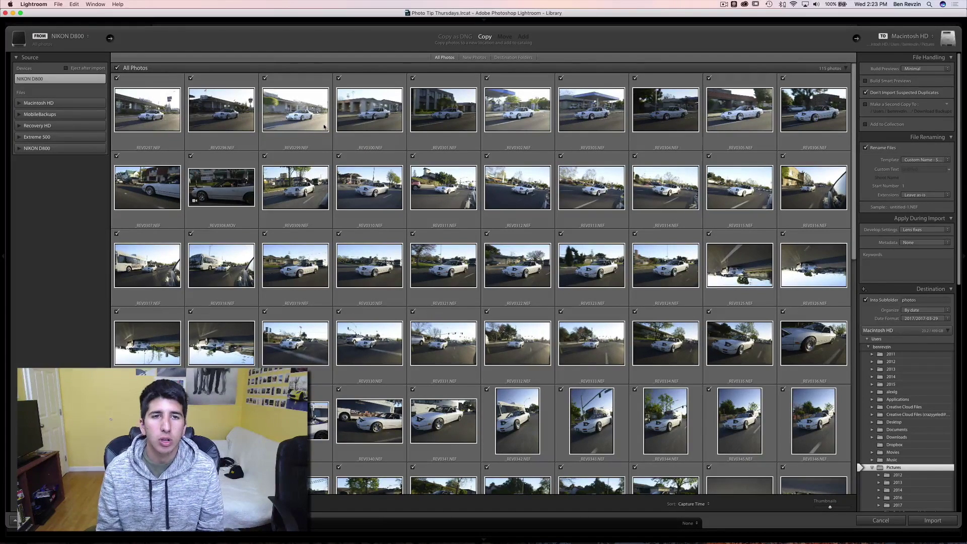
pyautogui.scroll(-2, 440, 213)
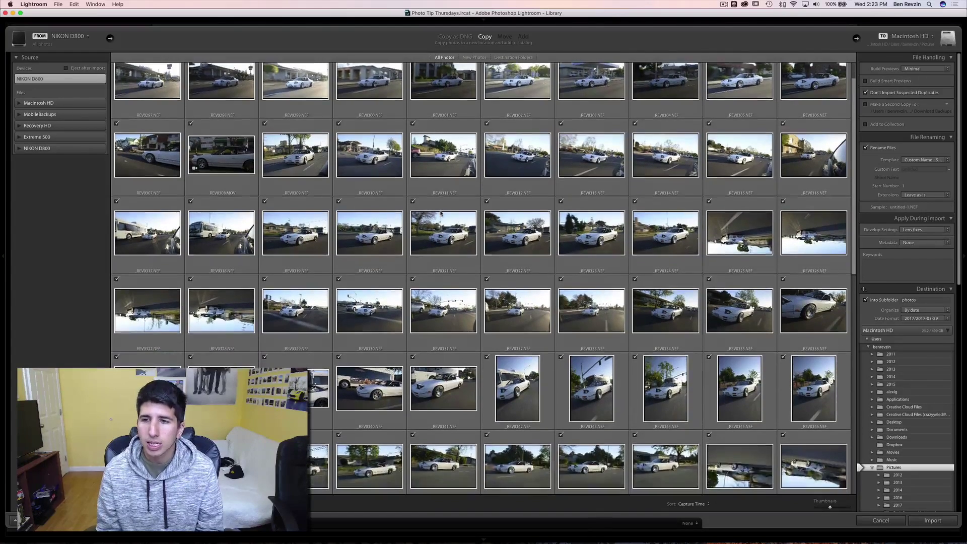
pyautogui.click(191, 119)
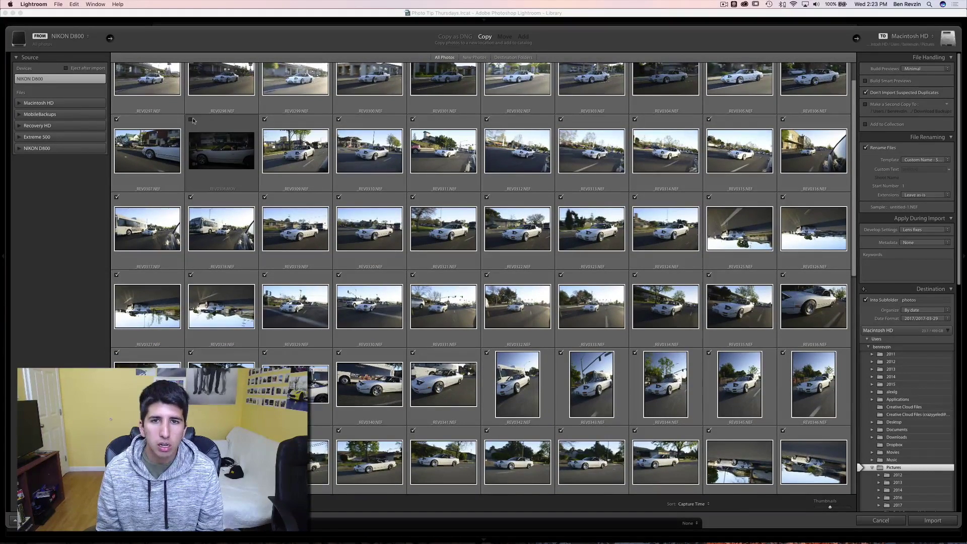
pyautogui.scroll(-1, 235, 147)
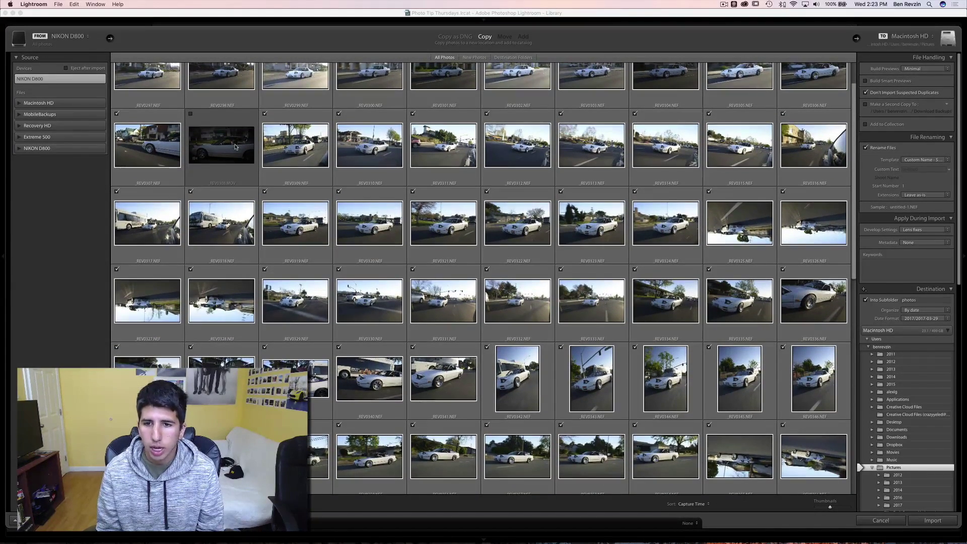
pyautogui.click(265, 346)
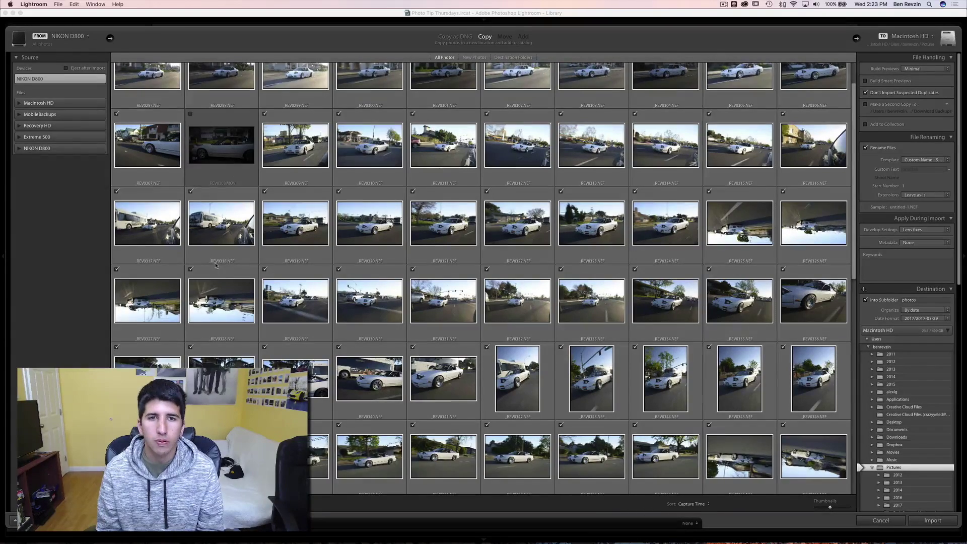
pyautogui.scroll(-3, 605, 214)
pyautogui.scroll(-10, 652, 218)
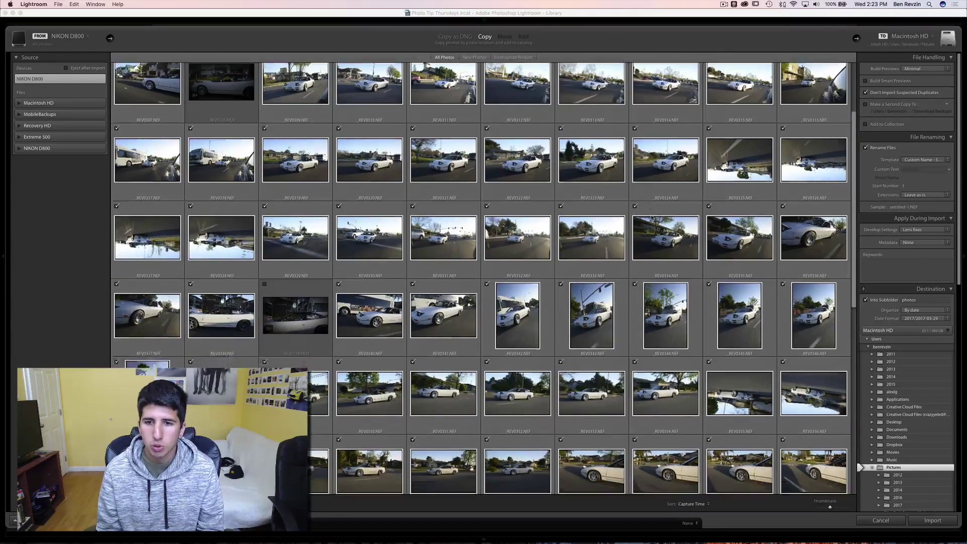
pyautogui.scroll(-11, 652, 218)
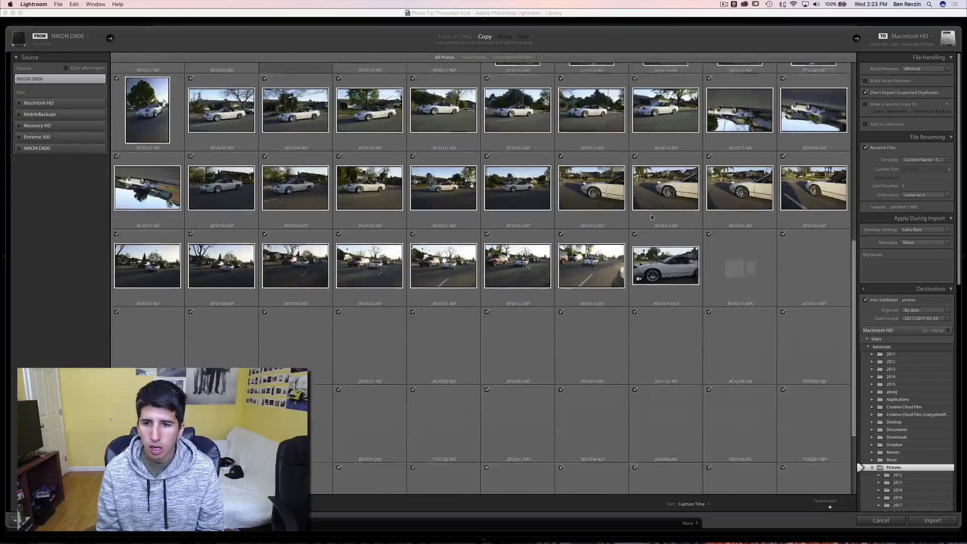
pyautogui.click(635, 208)
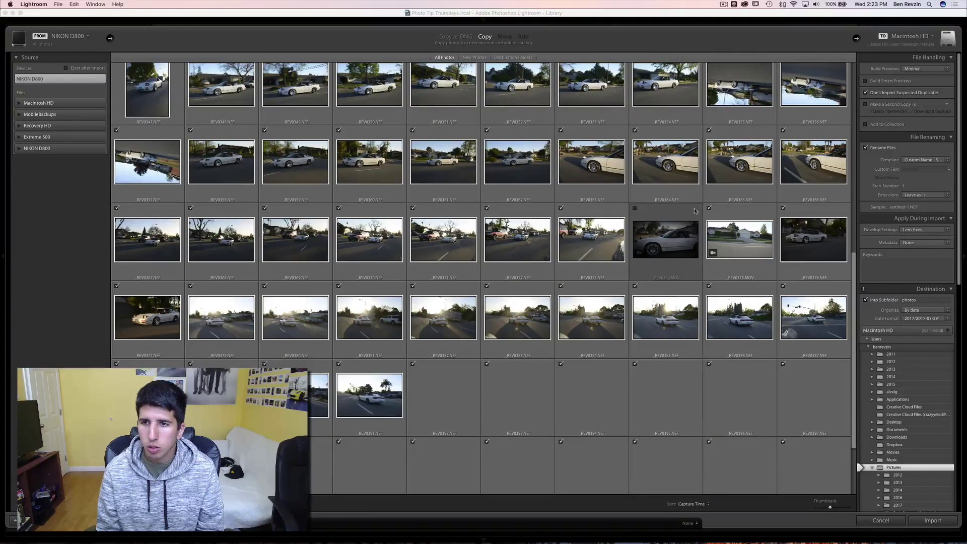
pyautogui.click(709, 209)
pyautogui.scroll(-6, 473, 263)
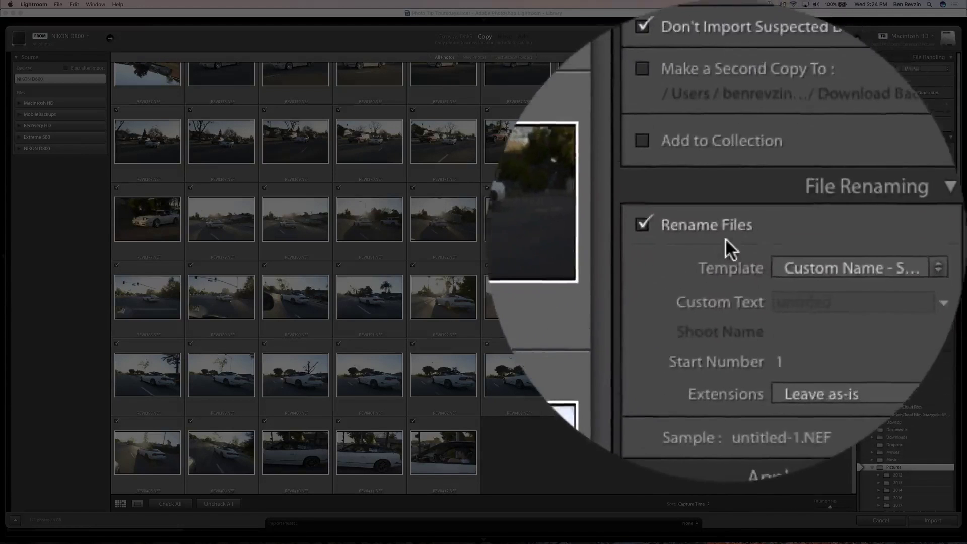
# Step: Set the custom text for renaming the imported files to the car owner's first name followed by "S13 Rolling Shots"
pyautogui.click(765, 254)
pyautogui.write('Aus')
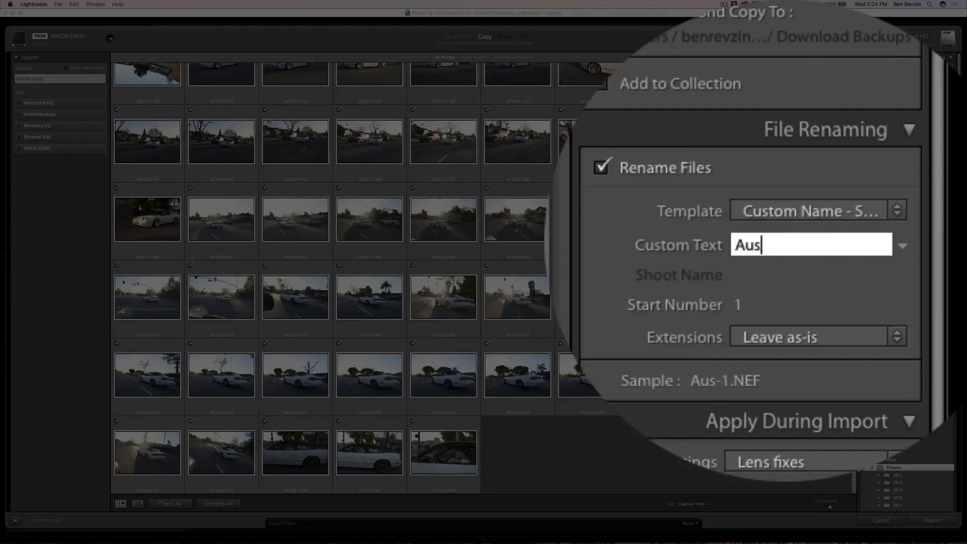
pyautogui.write("tin's S13 Roll")
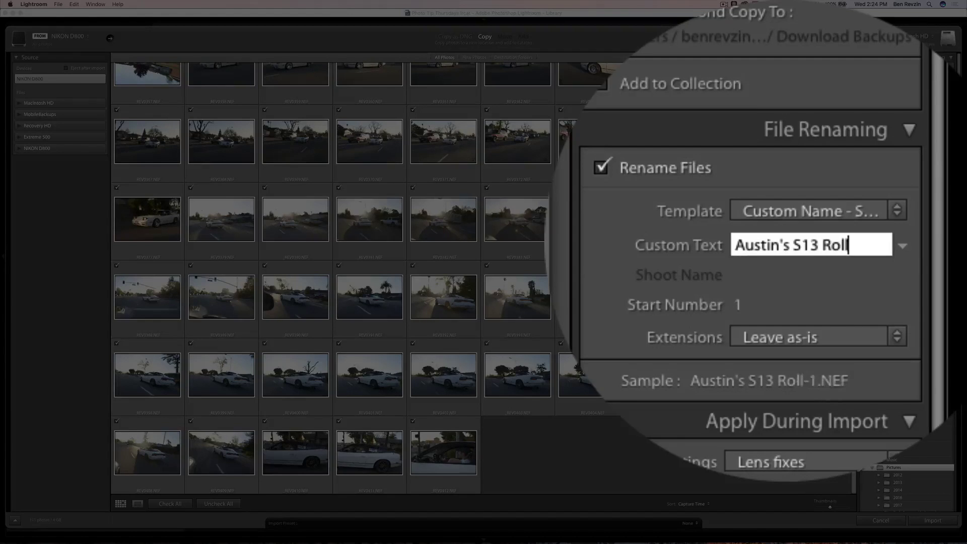
pyautogui.write('ing SHots')
pyautogui.press('BackSpace')
pyautogui.press('BackSpace')
pyautogui.press('BackSpace')
pyautogui.press('BackSpace')
pyautogui.write('ho')
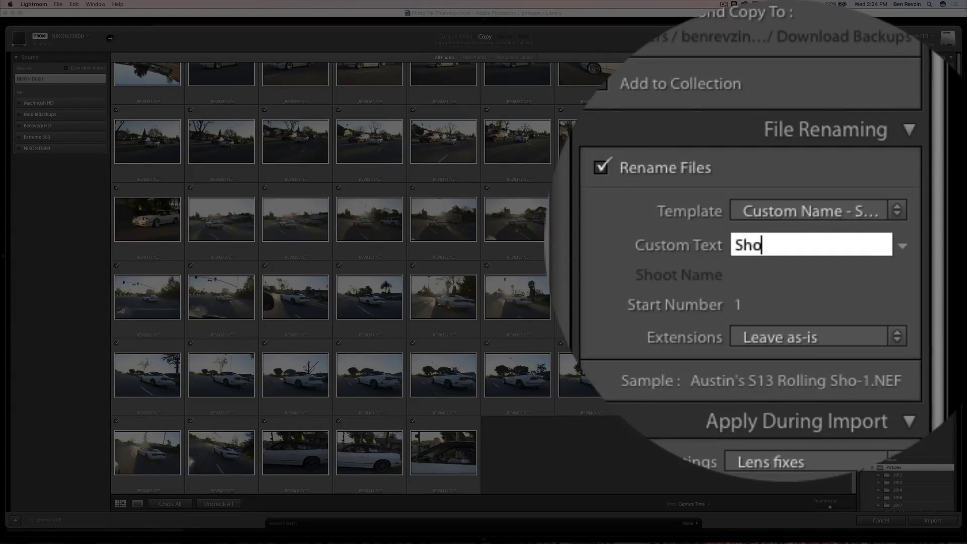
pyautogui.write('ts')
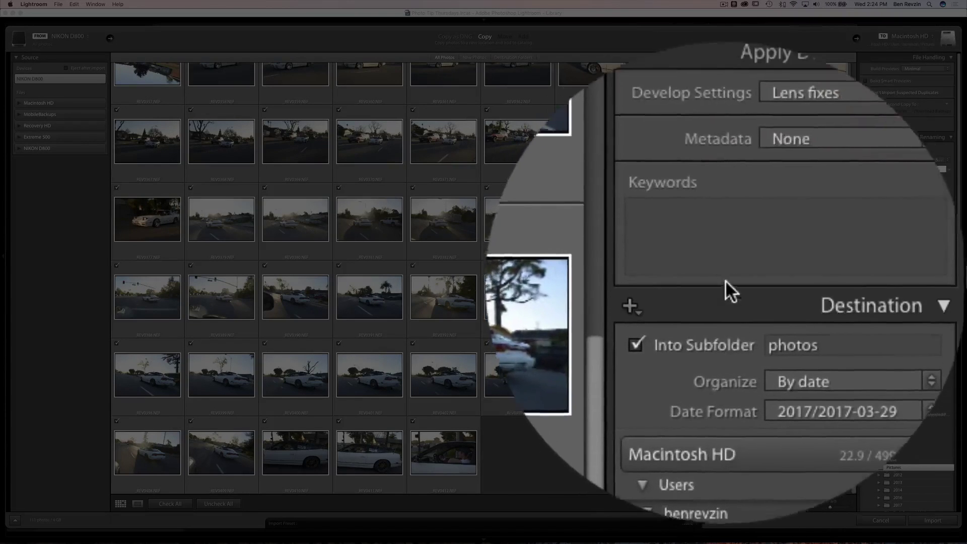
# Step: Add the import keywords "Rolling shots, rollers, S13, JDM, Nissan, San Jose, White, Automotive"
pyautogui.click(726, 267)
pyautogui.write('Rolling shots, rollers, S13, JDM, Nissan, ')
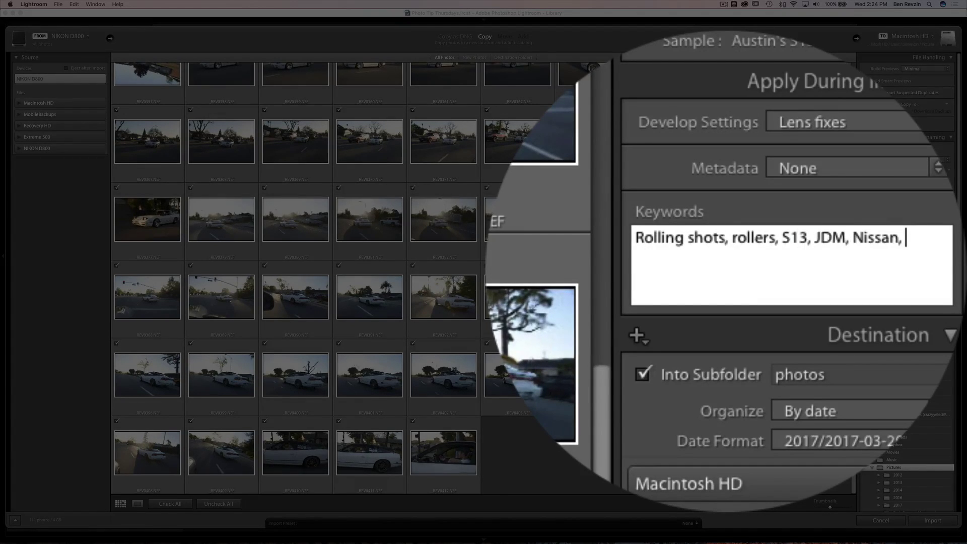
pyautogui.write('San Jose,')
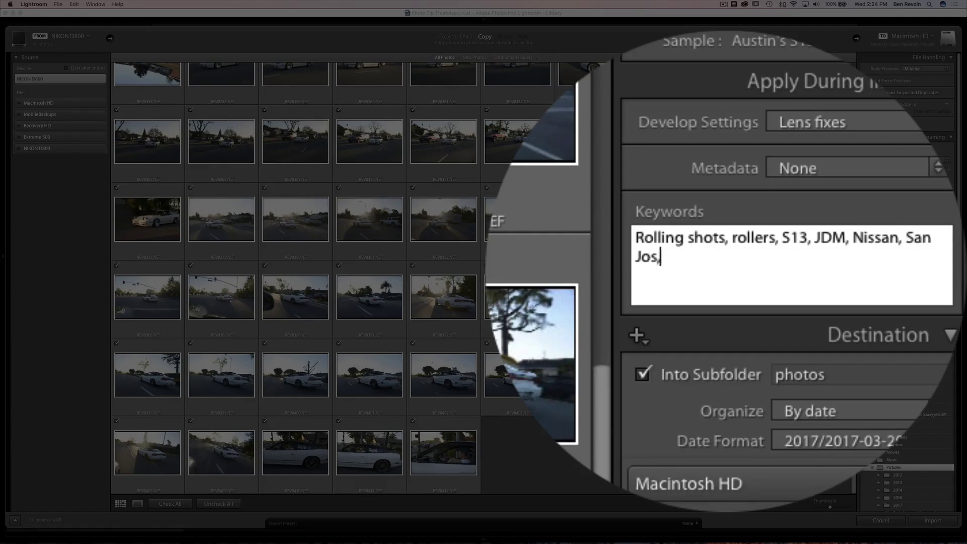
pyautogui.press('BackSpace')
pyautogui.write('e, White, Automotive,')
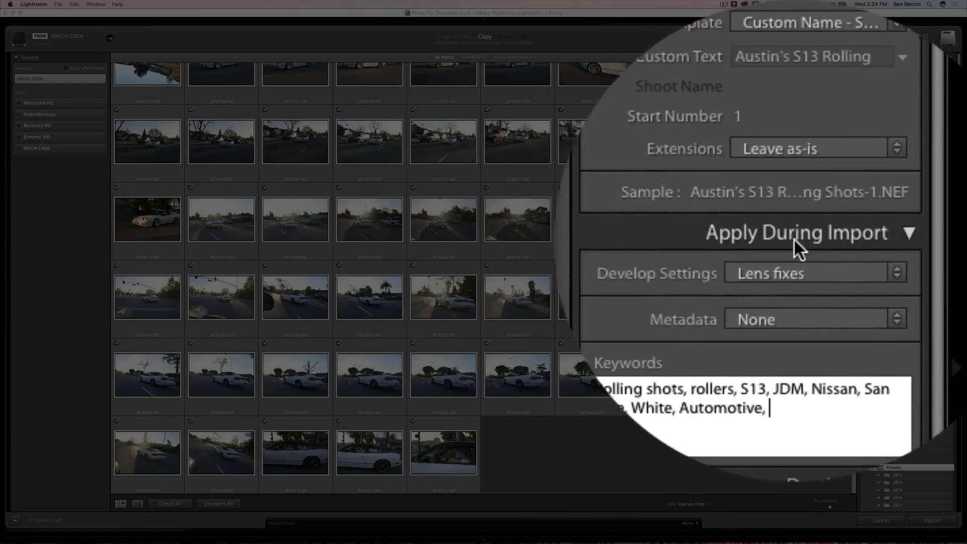
# Step: Choose the Fix for Import user preset as the develop settings applied during import and import the photos
pyautogui.click(803, 273)
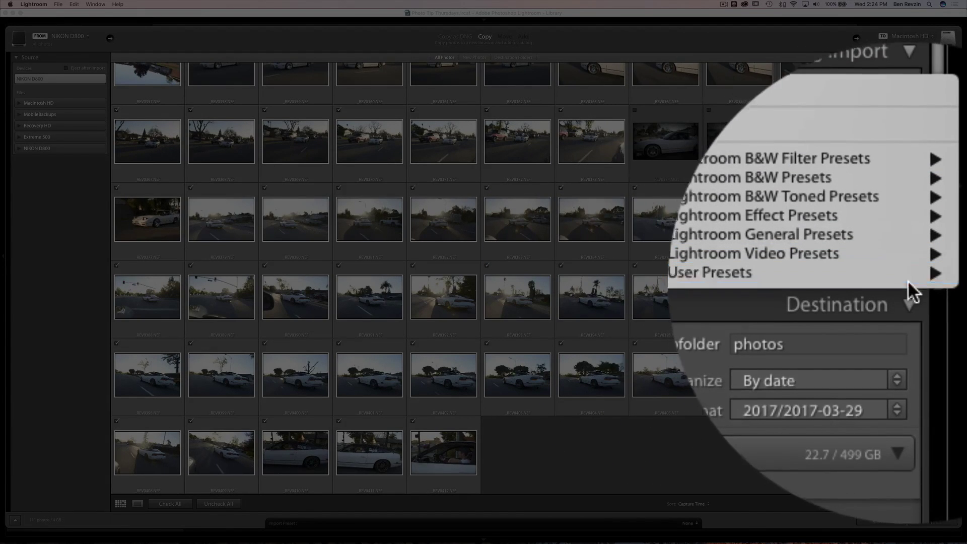
pyautogui.moveTo(902, 282)
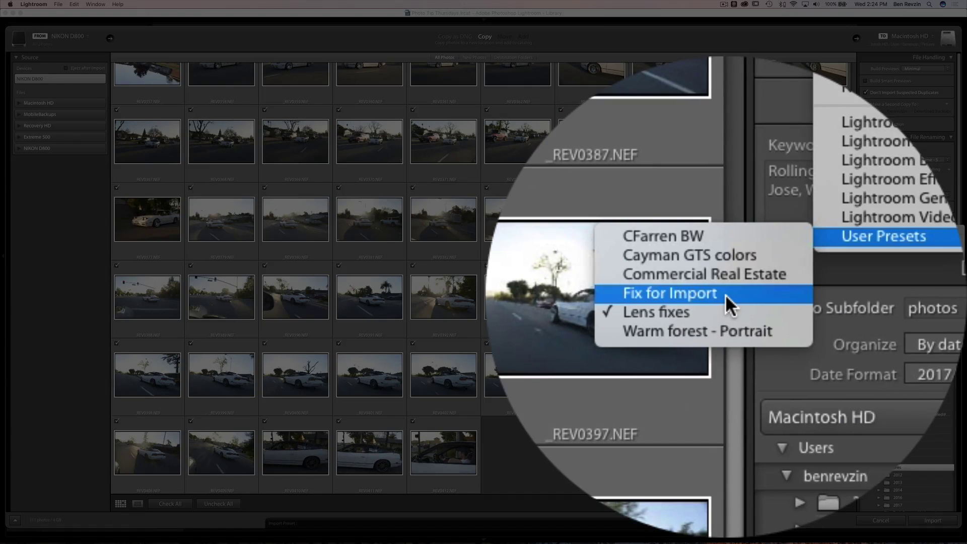
pyautogui.click(725, 294)
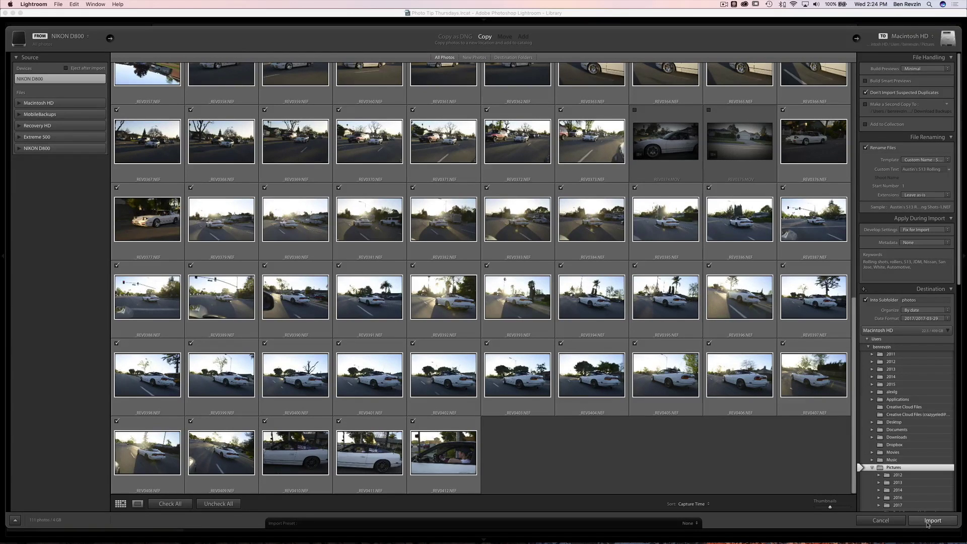
pyautogui.click(928, 523)
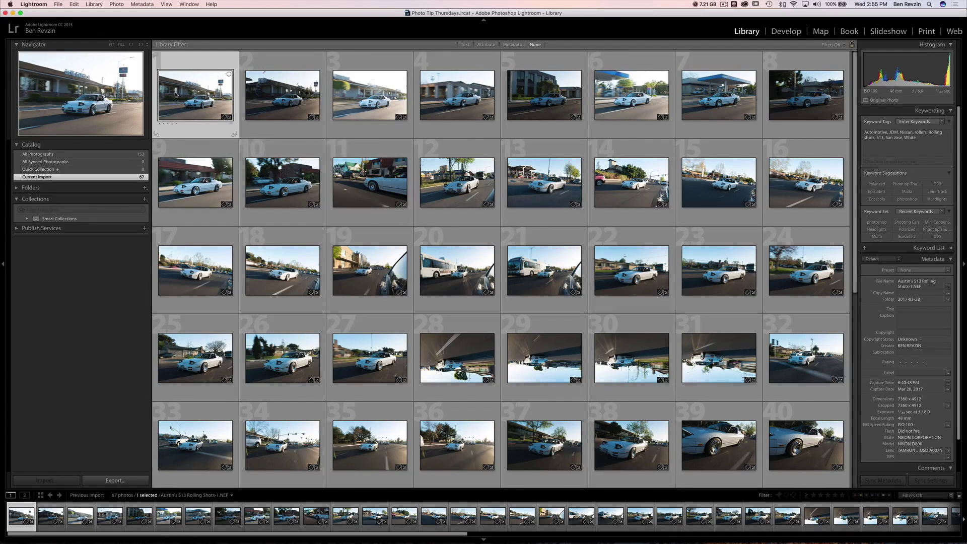
# Step: Look through the imported photos, reselect the first one, and hide the Navigator and Catalog area to widen the grid
pyautogui.scroll(-10, 191, 86)
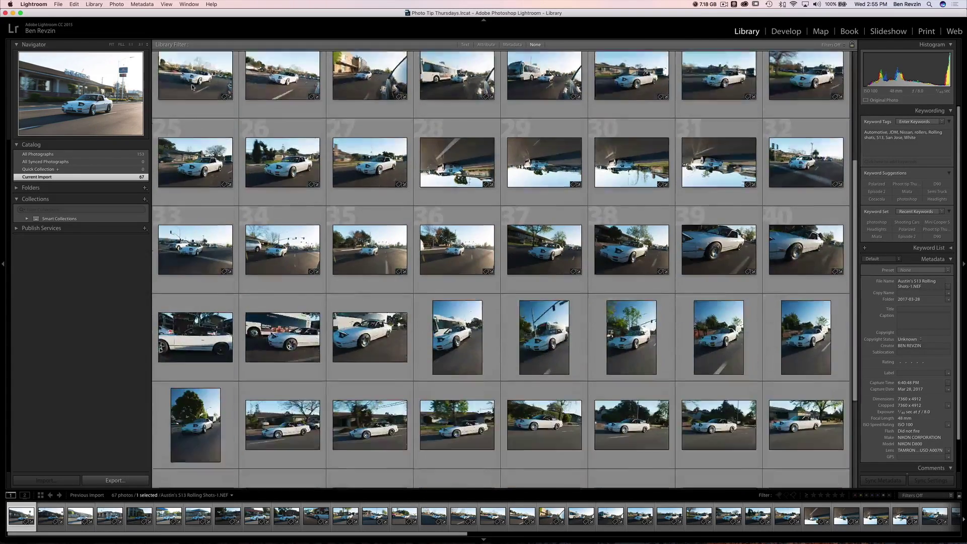
pyautogui.click(365, 430)
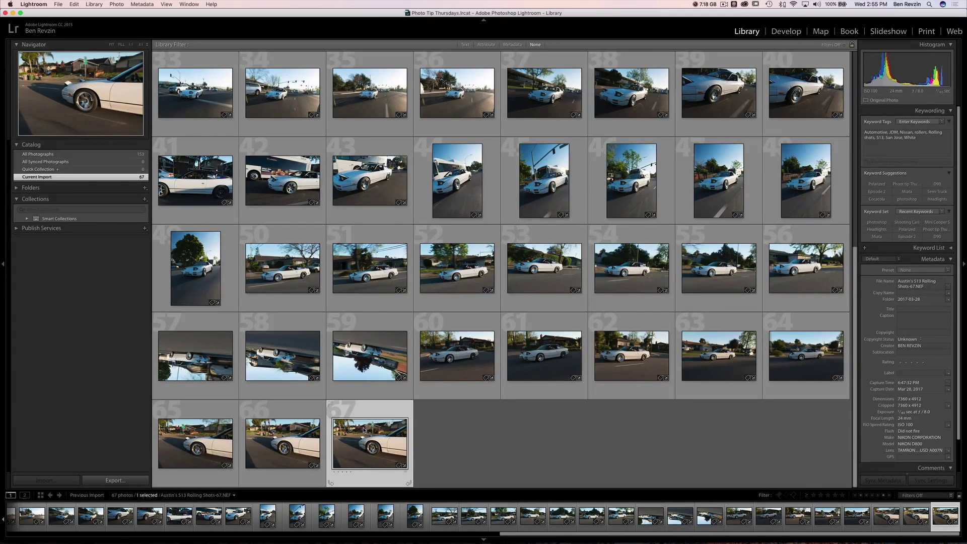
pyautogui.scroll(10, 224, 122)
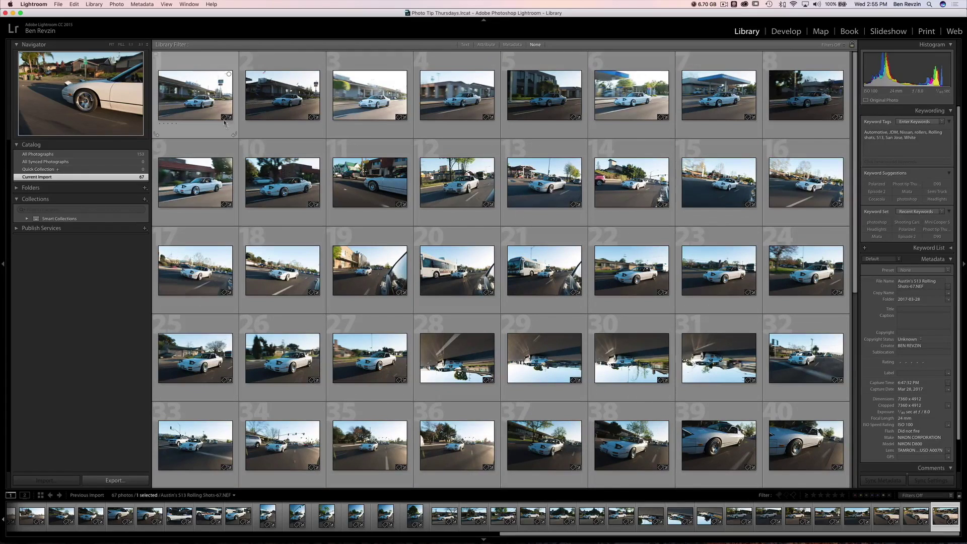
pyautogui.click(225, 123)
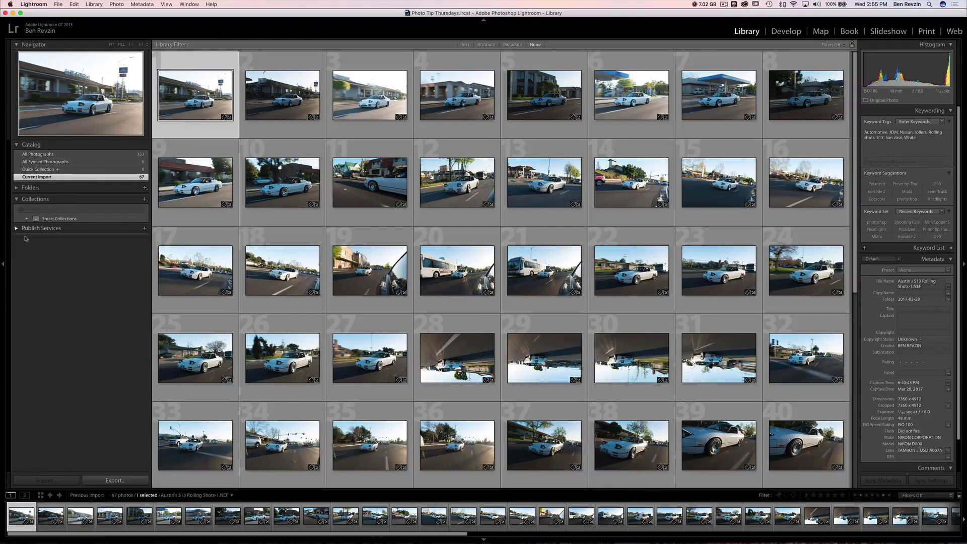
pyautogui.click(3, 262)
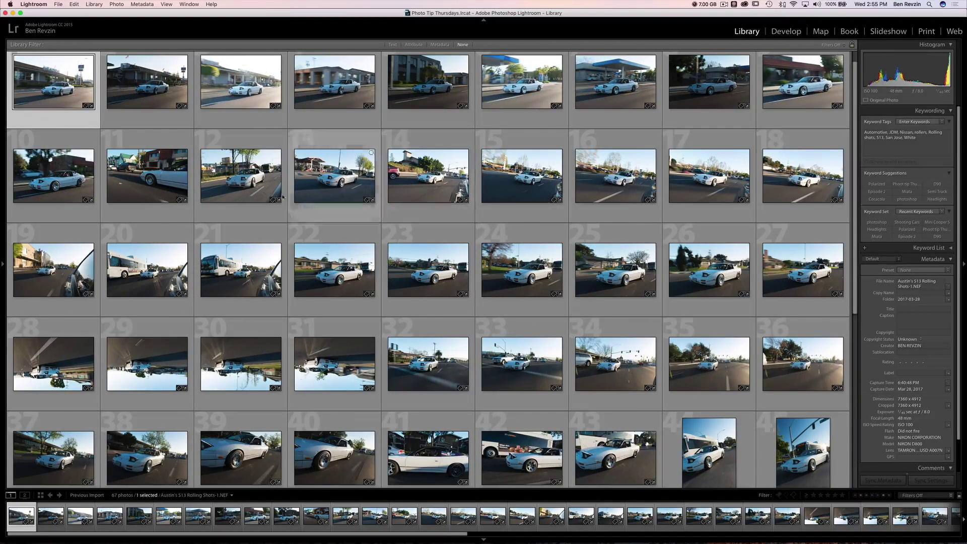
pyautogui.click(3, 249)
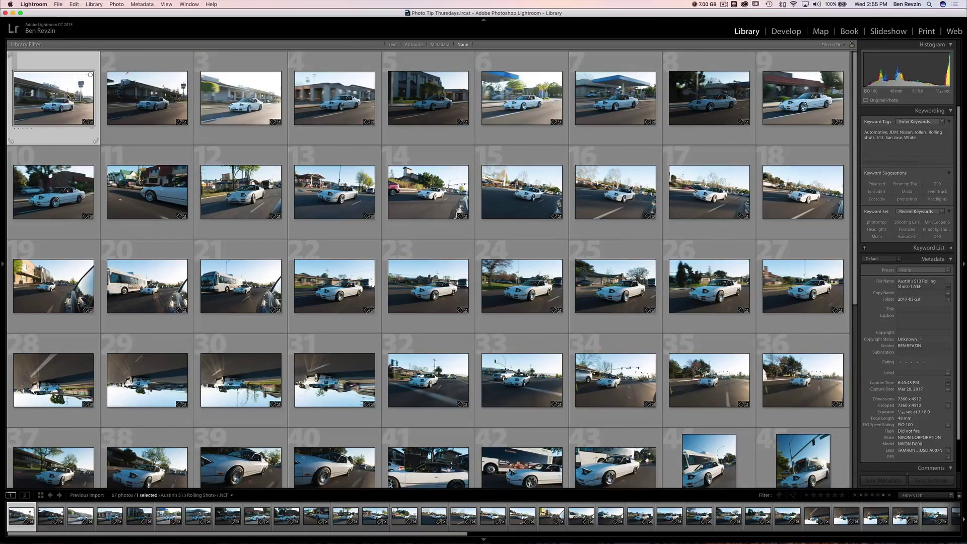
# Step: View the first photo enlarged, return to the grid, flag the first four photos as rejected, and try deleting the rejected photos
pyautogui.doubleClick(68, 96)
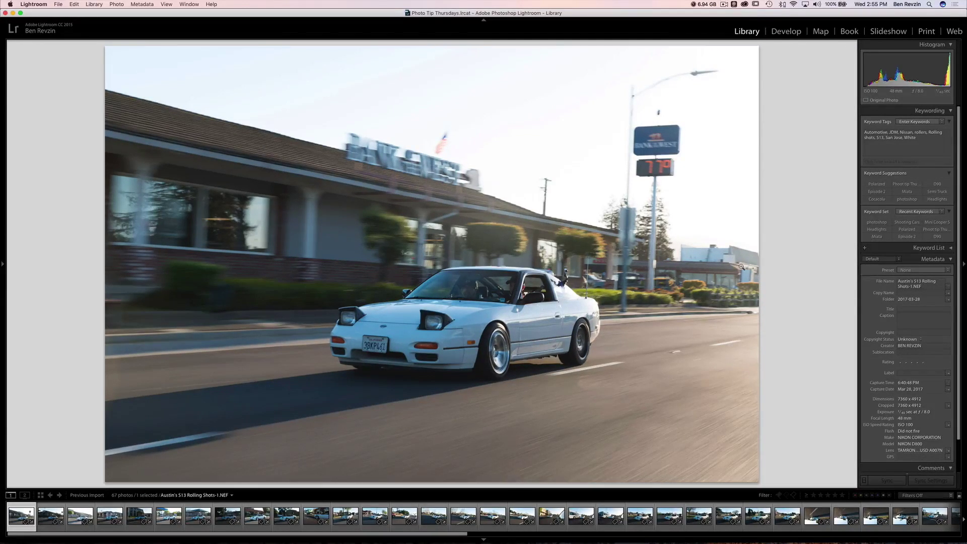
pyautogui.press('g')
pyautogui.press('x')
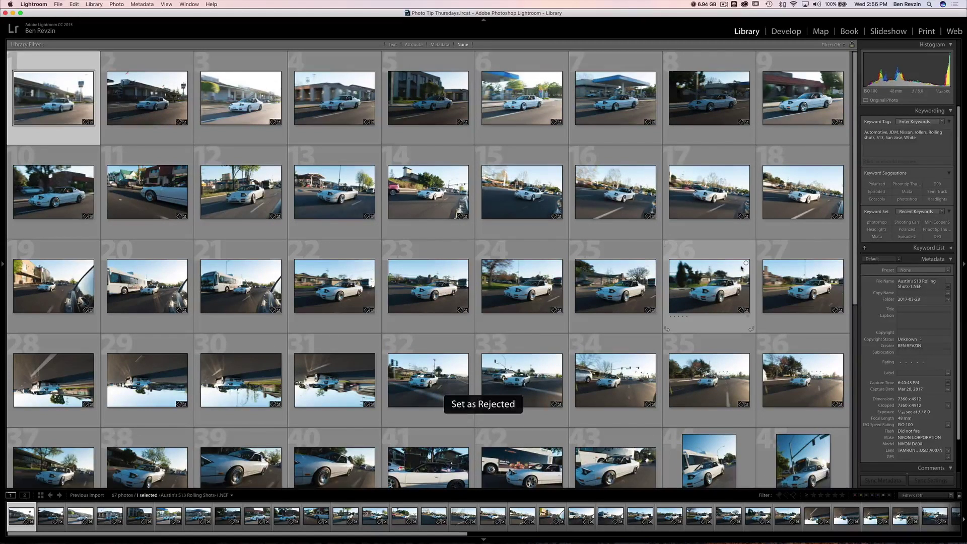
pyautogui.press('x')
pyautogui.press('x')
pyautogui.press('x')
pyautogui.press('super+BackSpace')
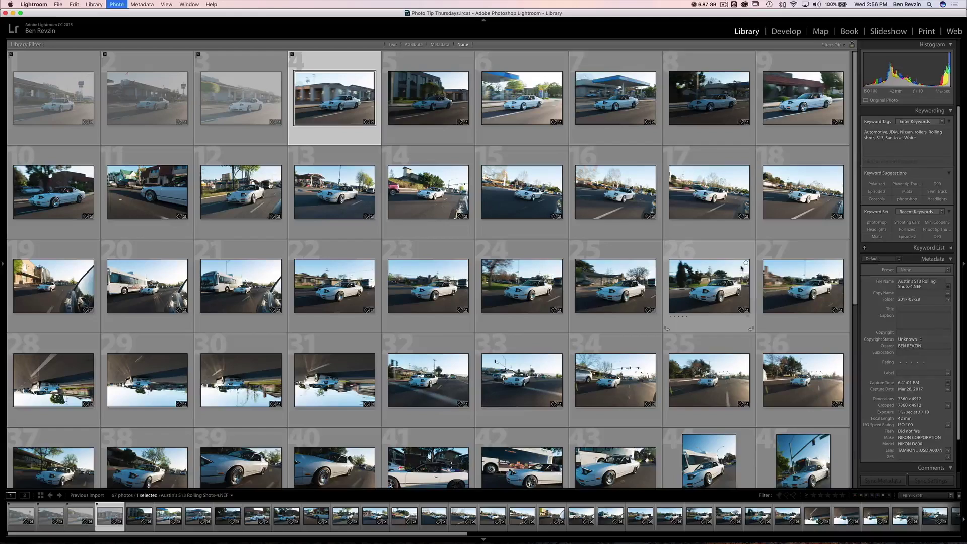
pyautogui.click(511, 178)
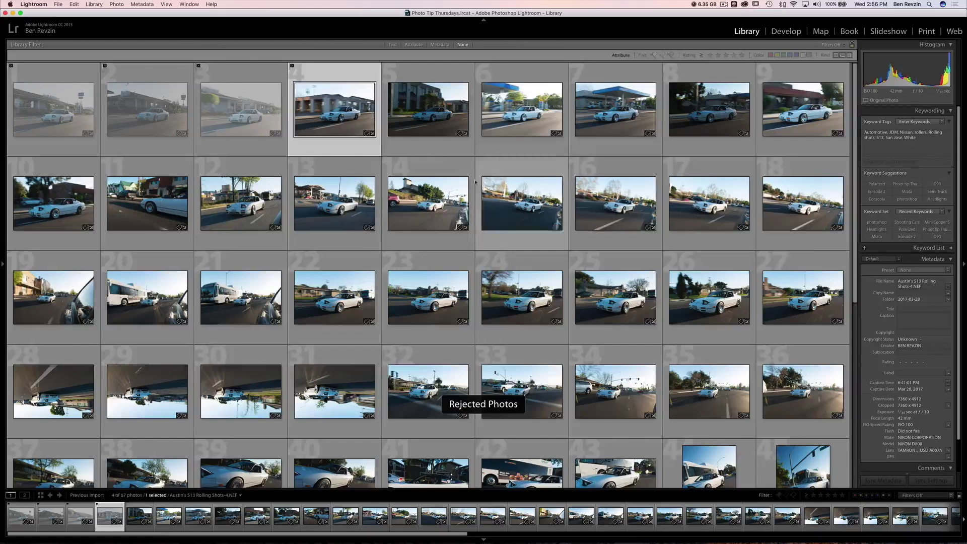
# Step: Undo the latest rejections and remove the rejected flags from the second and first photos
pyautogui.press('super+z')
pyautogui.press('super+z')
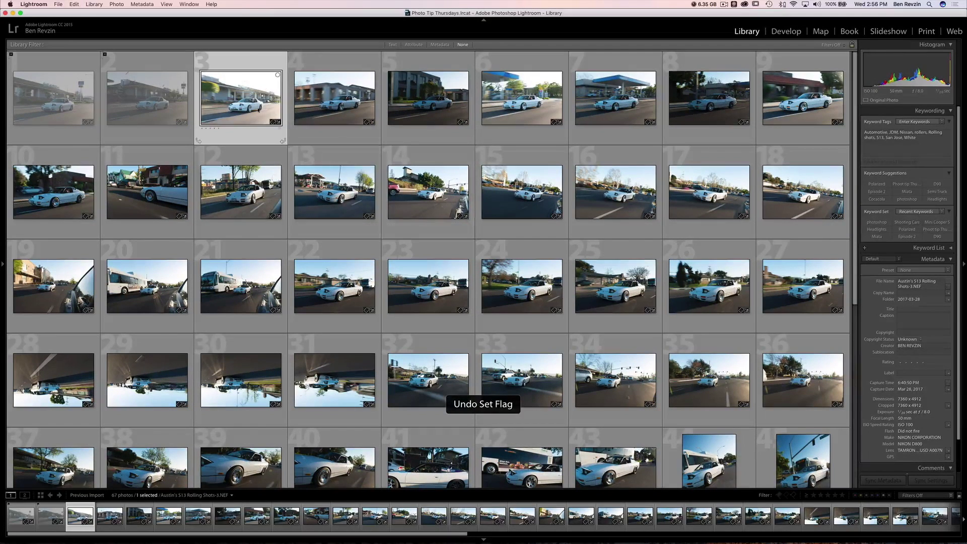
pyautogui.click(184, 86)
pyautogui.press('u')
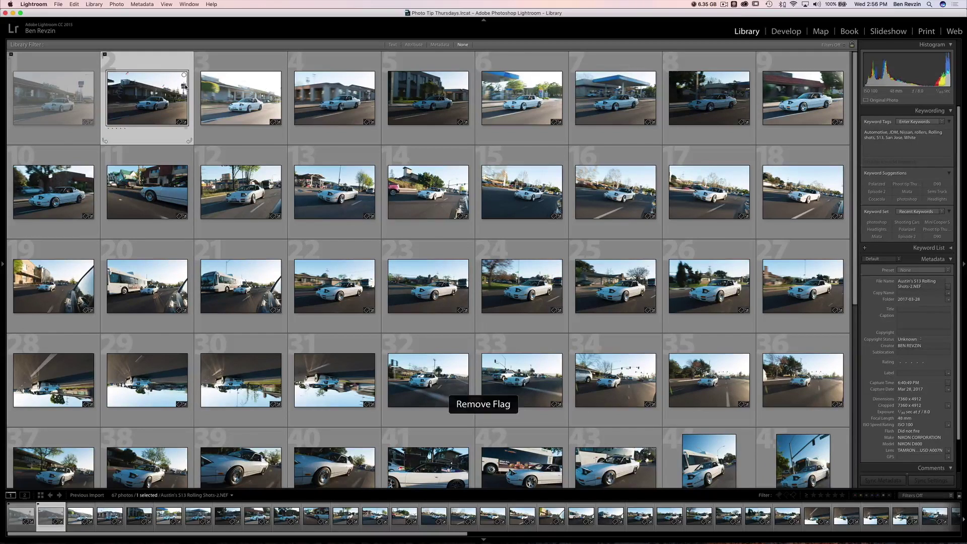
pyautogui.press('Left')
pyautogui.press('u')
# Step: Give the first photo a yellow label, and undo the yellow label on the fourth photo
pyautogui.press('8')
pyautogui.press('Right')
pyautogui.press('Right')
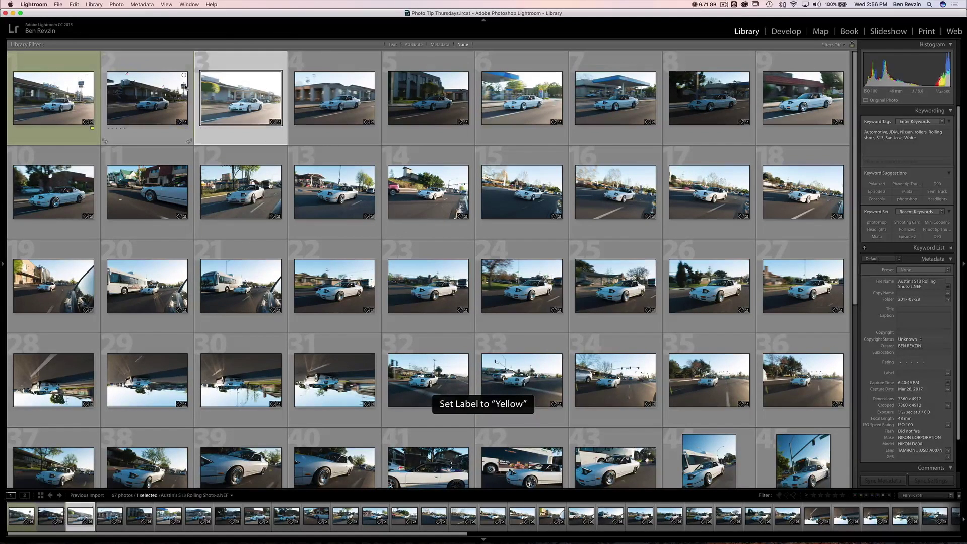
pyautogui.press('Right')
pyautogui.press('super+z')
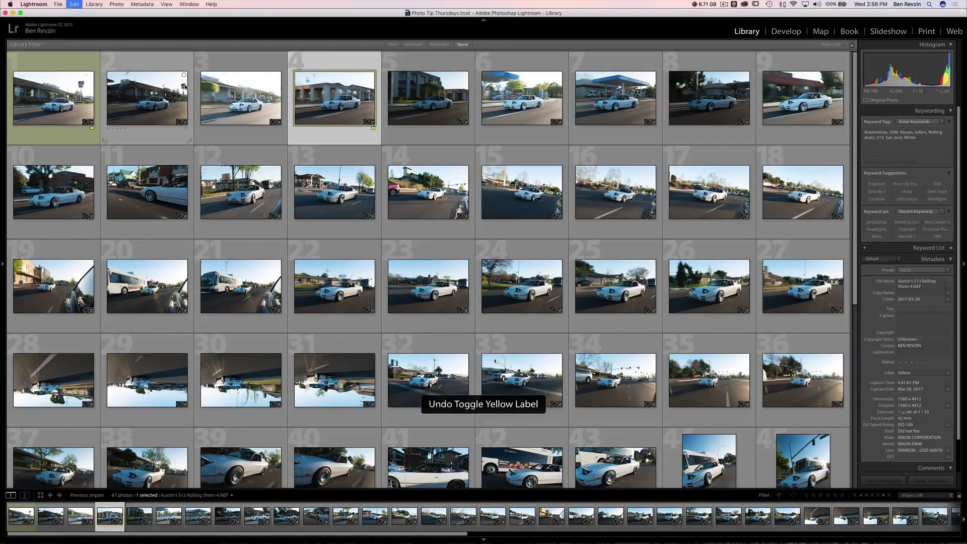
pyautogui.press('Left')
pyautogui.press('Left')
pyautogui.press('Left')
pyautogui.press('super+z')
pyautogui.press('Left')
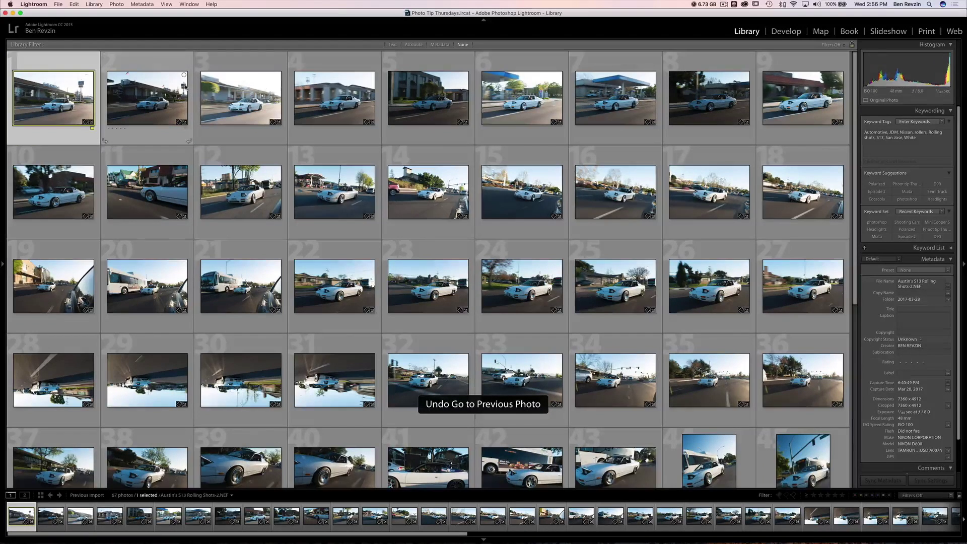
# Step: Switch to the enlarged single-photo view and flag the second photo as rejected
pyautogui.press('e')
pyautogui.press('Right')
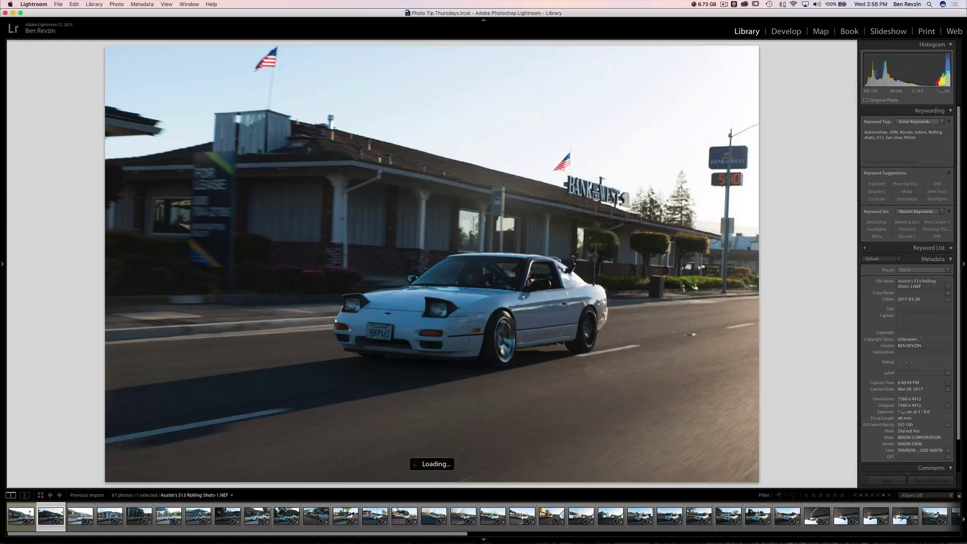
pyautogui.press('x')
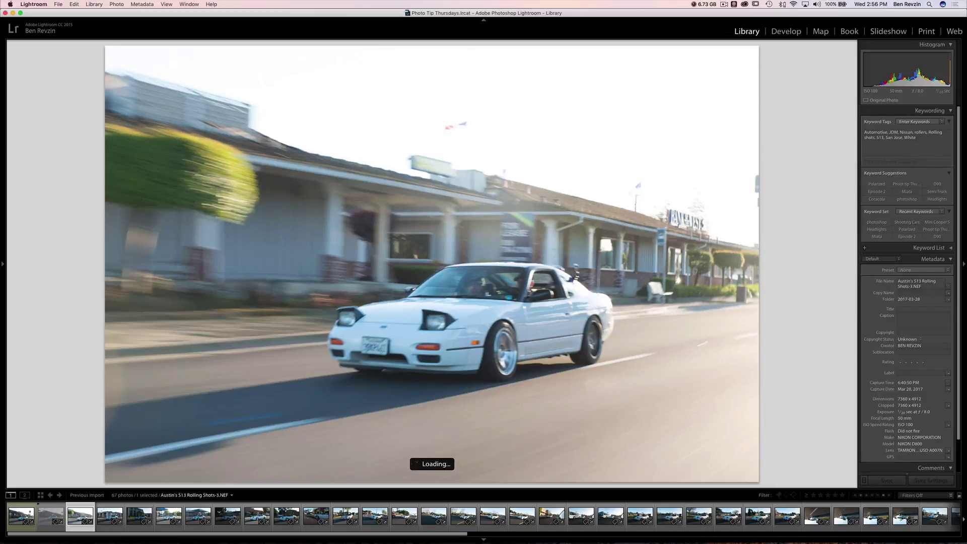
# Step: Return to the first photo and show the info overlay with file name, exposure and lens details
pyautogui.press('Left')
pyautogui.press('Left')
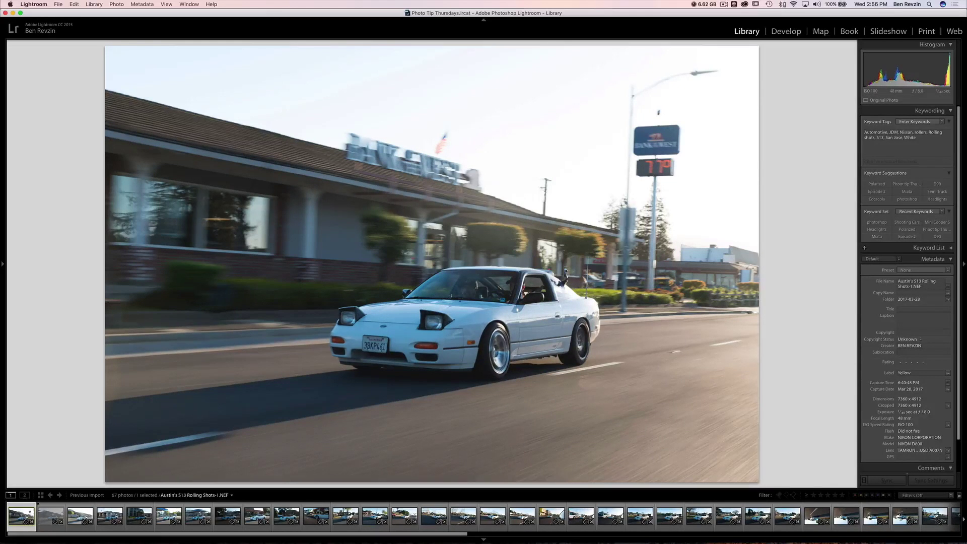
pyautogui.press('i')
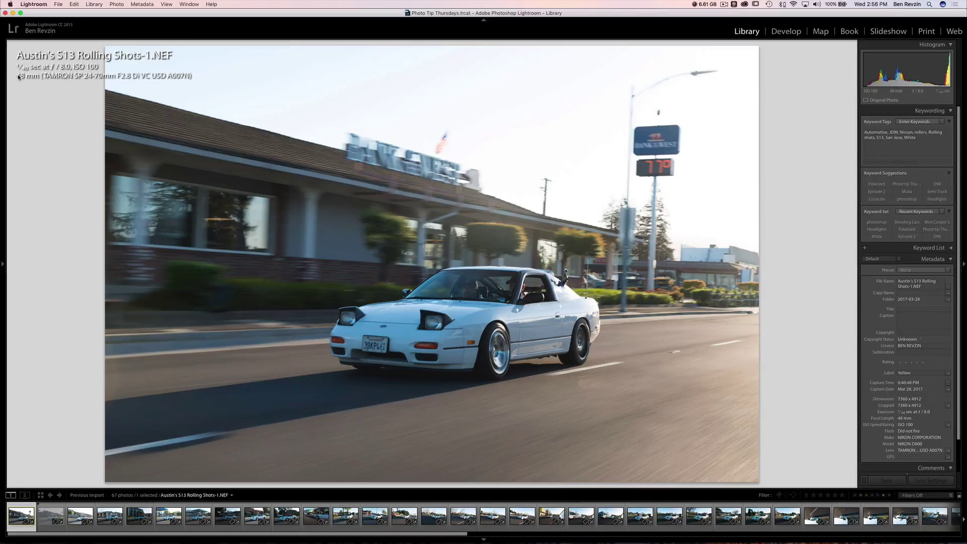
# Step: Flag the third through sixth photos as rejected in the enlarged view
pyautogui.press('Right')
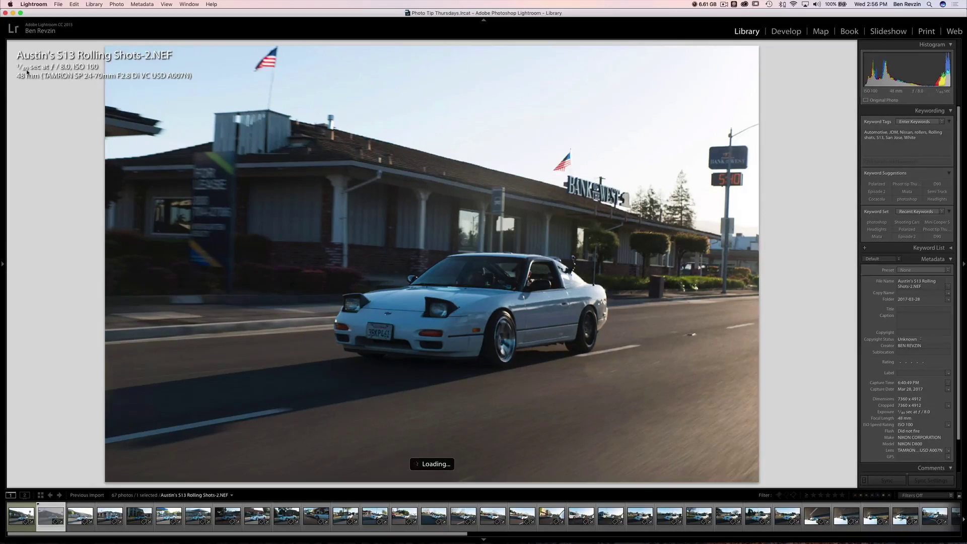
pyautogui.press('Right')
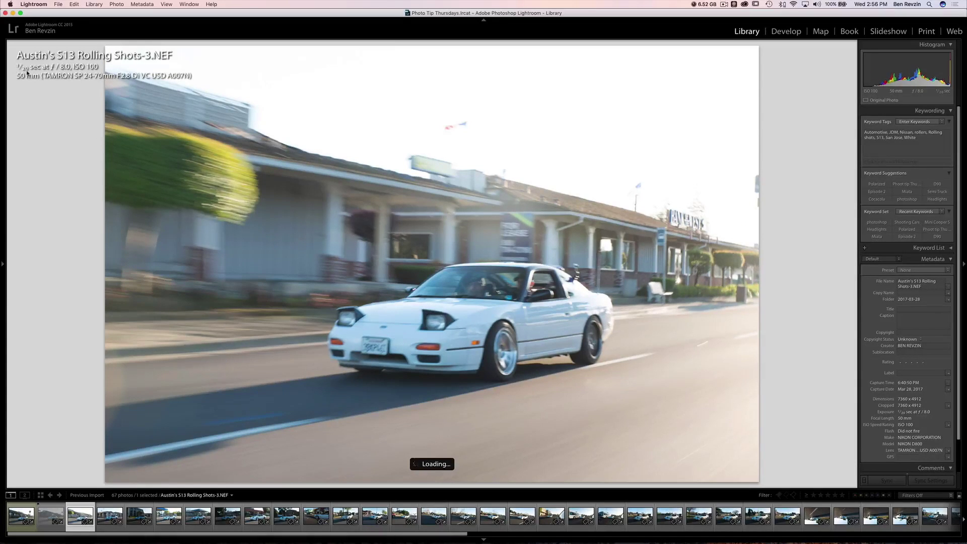
pyautogui.press('x')
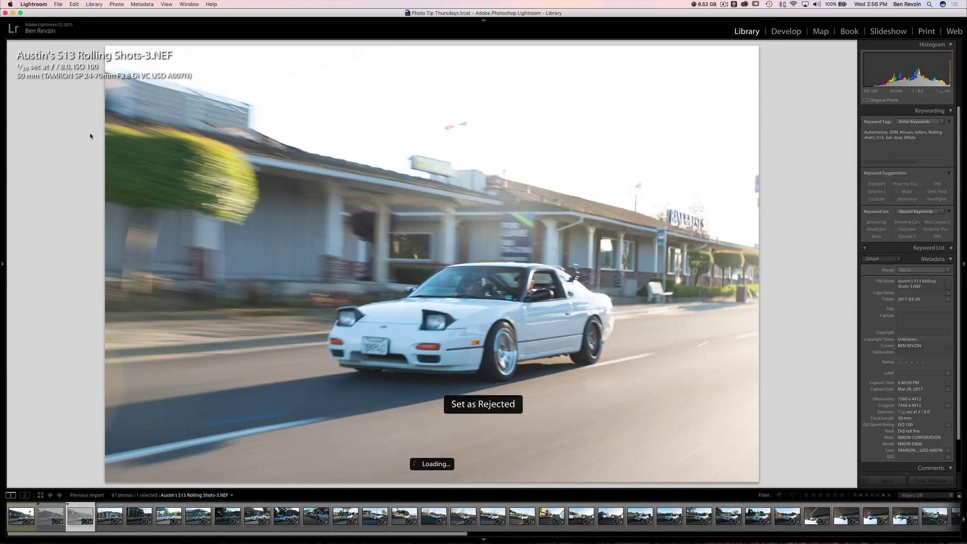
pyautogui.press('Right')
pyautogui.press('x')
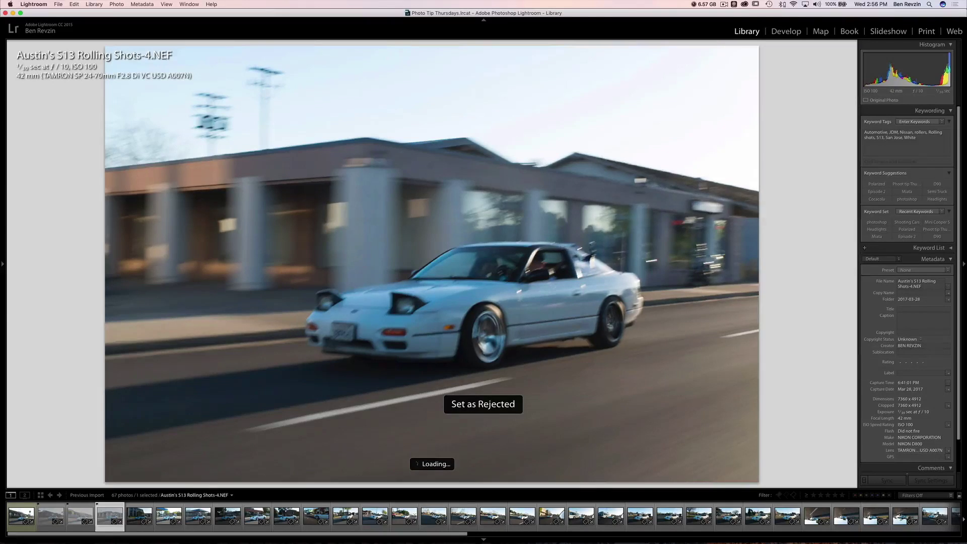
pyautogui.press('Right')
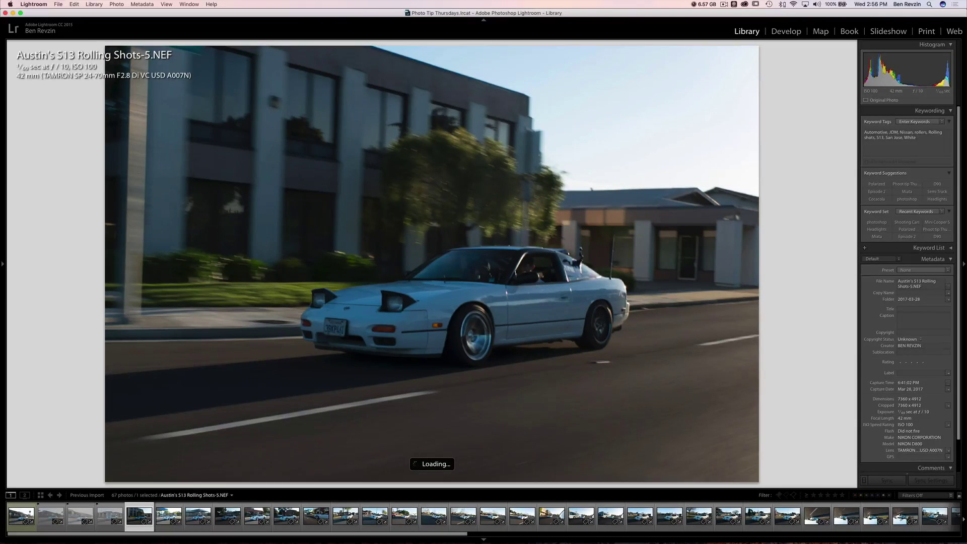
pyautogui.press('x')
pyautogui.press('Right')
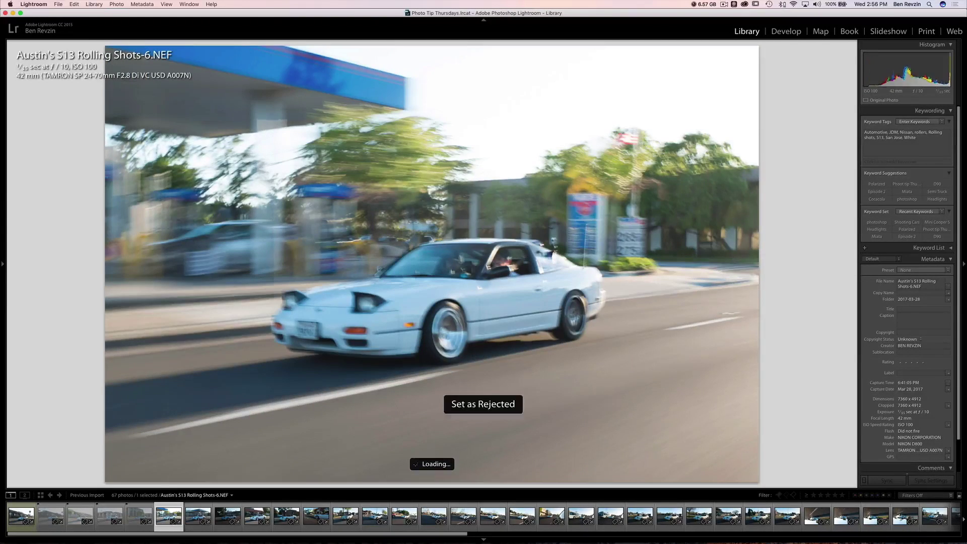
pyautogui.press('x')
# Step: Skip the seventh photo and flag the eighth through eleventh photos as rejected
pyautogui.press('Right')
pyautogui.press('Right')
pyautogui.press('x')
pyautogui.press('Right')
pyautogui.press('x')
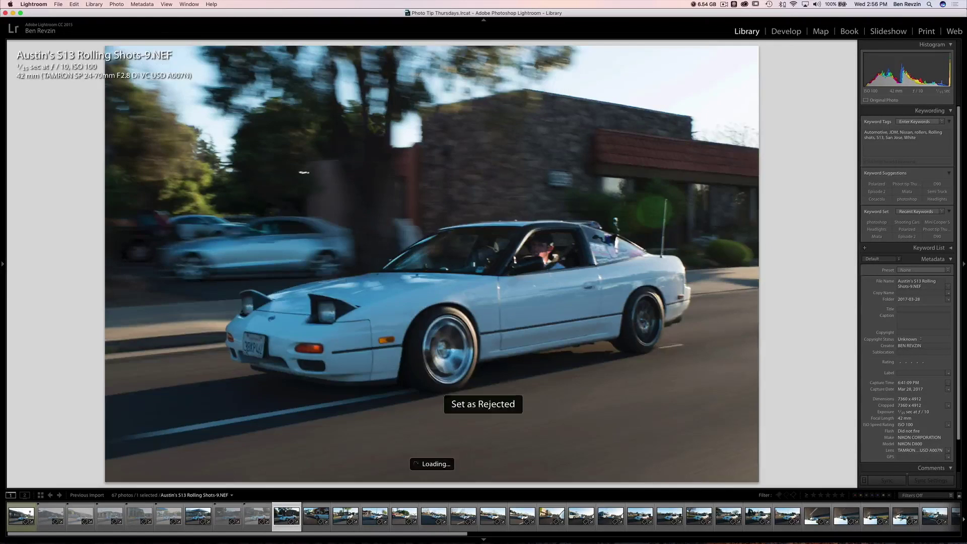
pyautogui.press('Right')
pyautogui.press('x')
pyautogui.press('Right')
pyautogui.press('x')
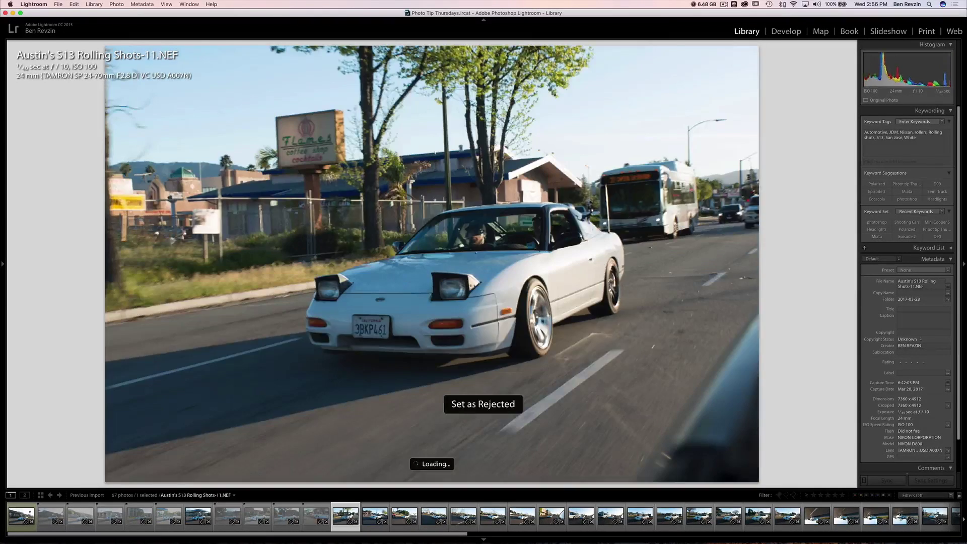
# Step: Flag the twelfth through sixteenth photos as rejected, skip the seventeenth, and go to the eighteenth
pyautogui.press('x')
pyautogui.press('x')
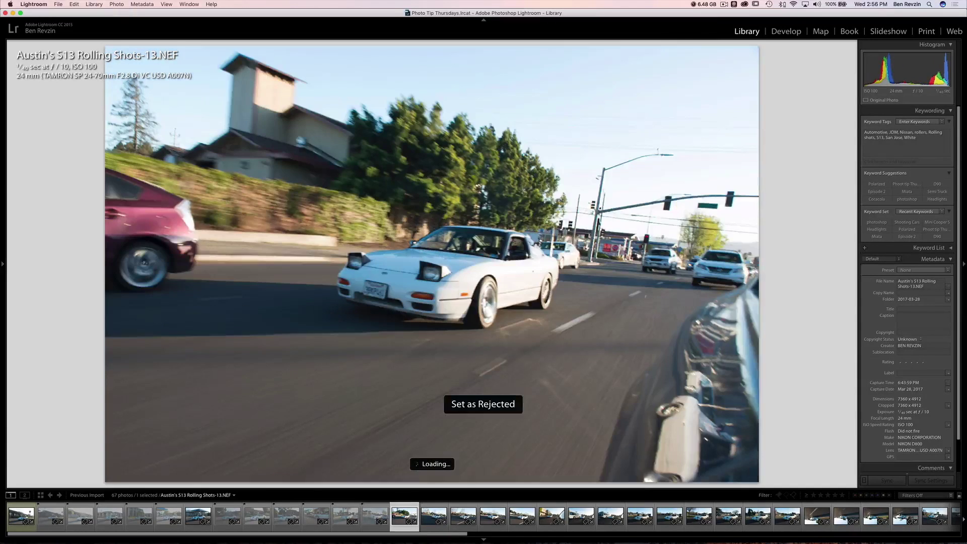
pyautogui.press('x')
pyautogui.press('x')
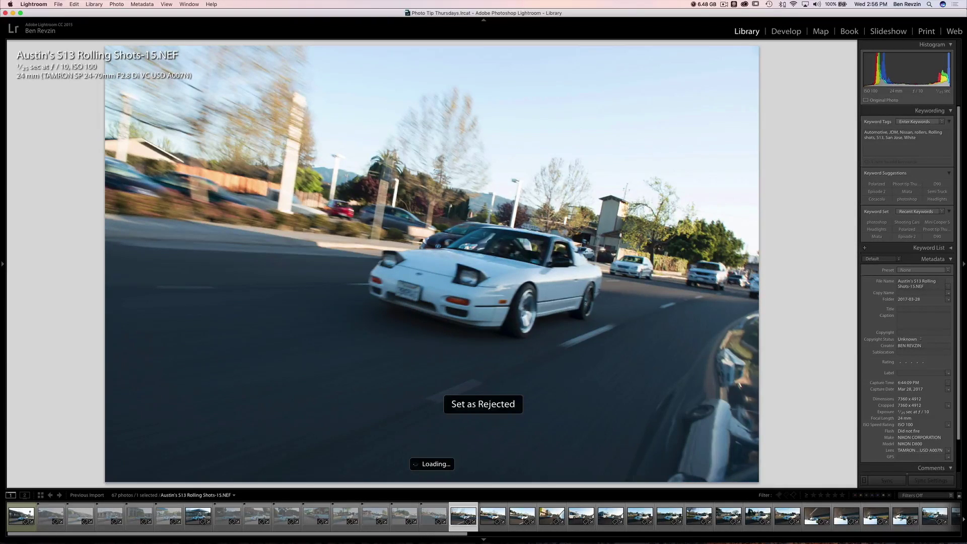
pyautogui.press('x')
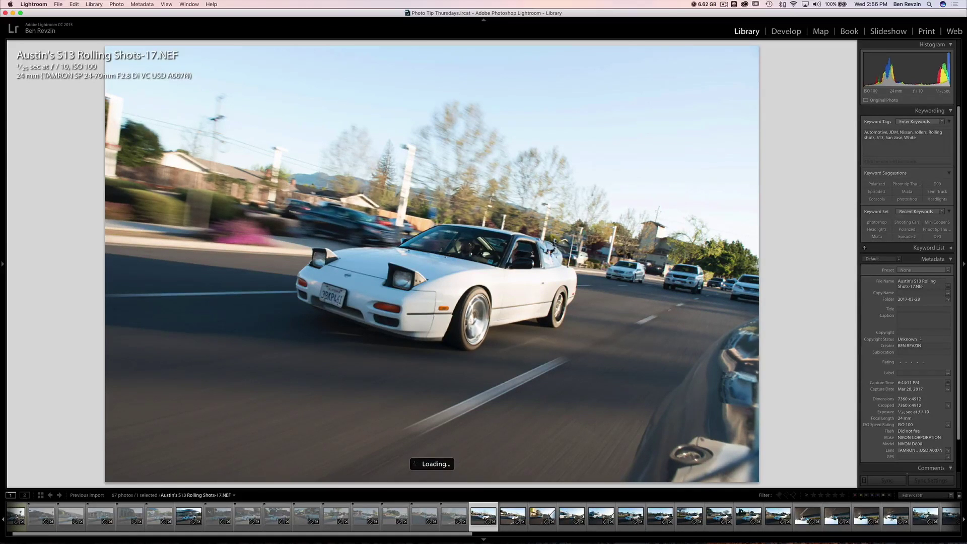
pyautogui.press('Right')
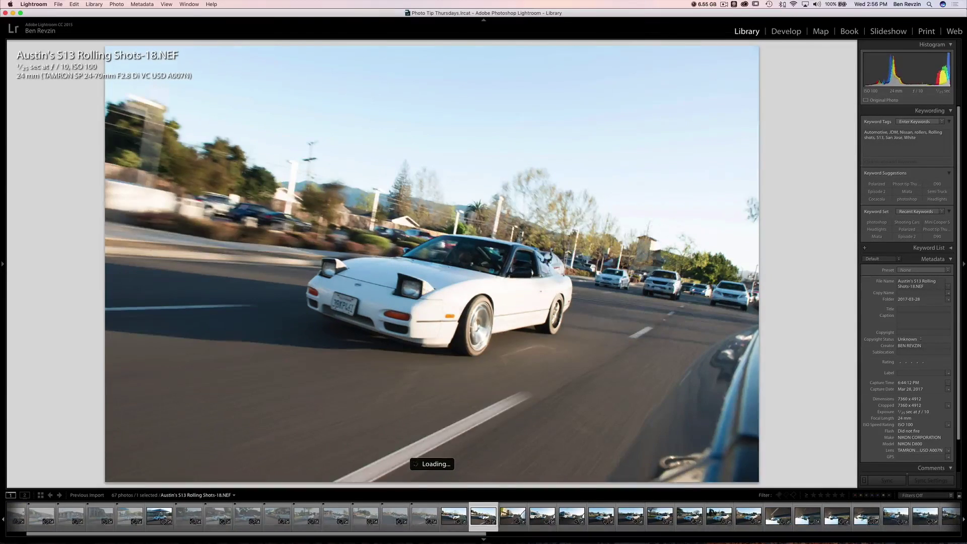
# Step: Flag the eighteenth photo as rejected, skip the nineteenth and twentieth, and flag the twenty-first as rejected
pyautogui.press('x')
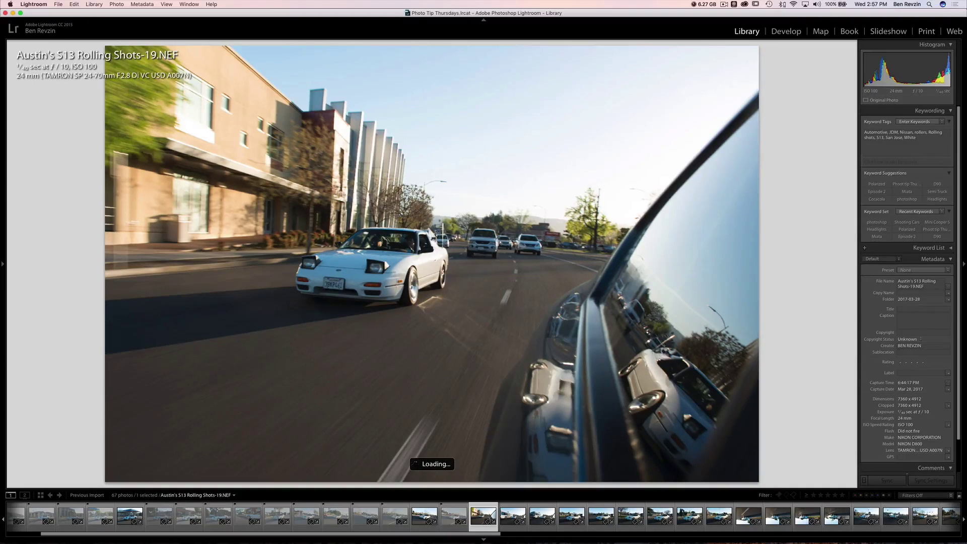
pyautogui.press('Right')
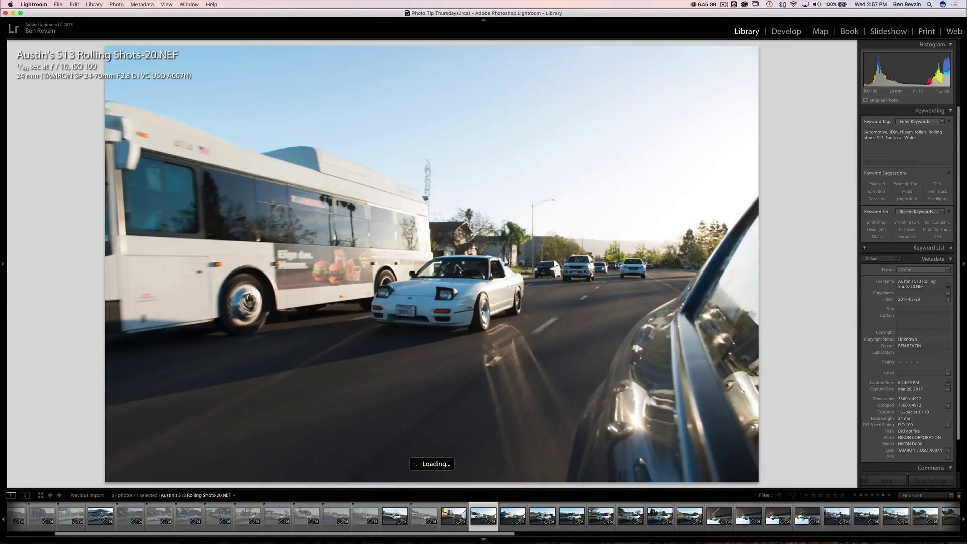
pyautogui.press('Right')
pyautogui.press('Right')
pyautogui.press('x')
pyautogui.press('Right')
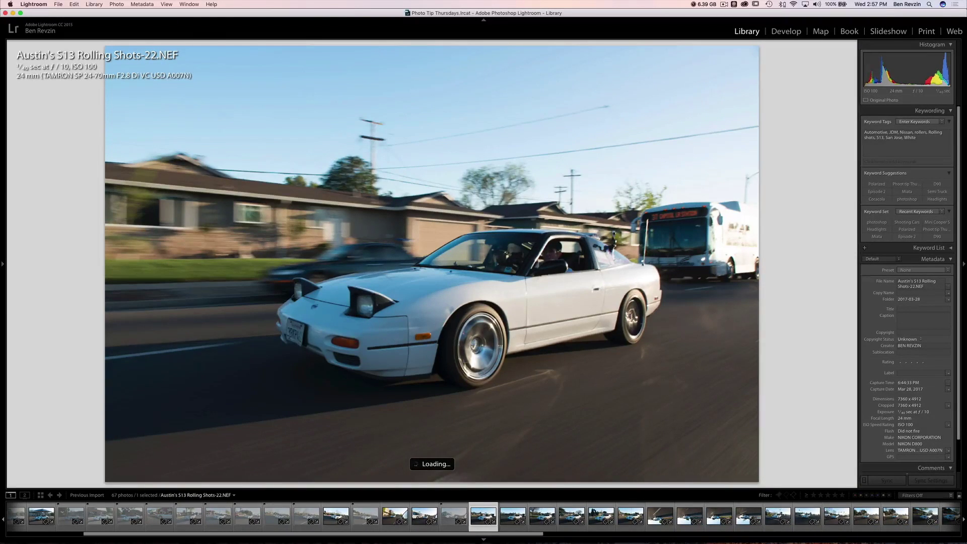
# Step: Compare the twenty-second photo with the twenty-third and flag the twenty-second as rejected
pyautogui.press('Right')
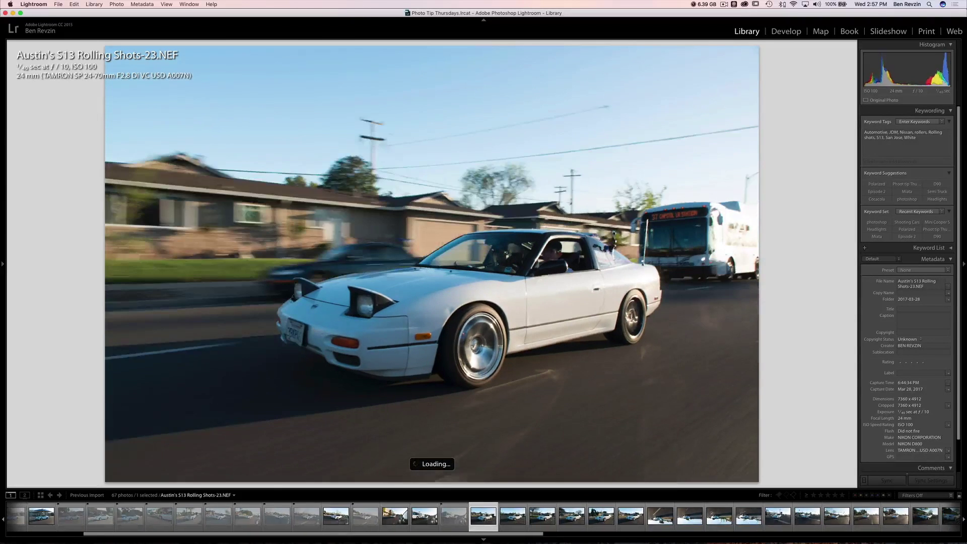
pyautogui.press('x')
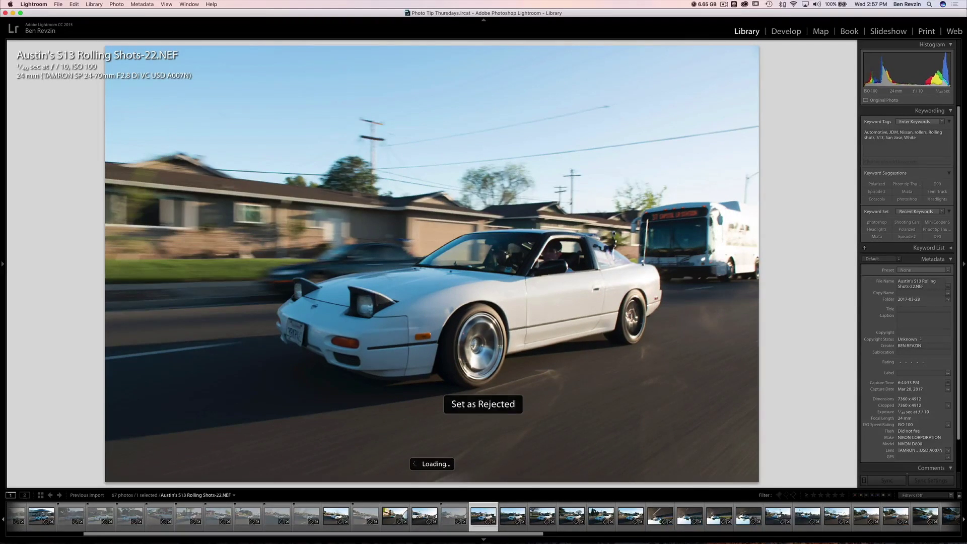
pyautogui.press('Right')
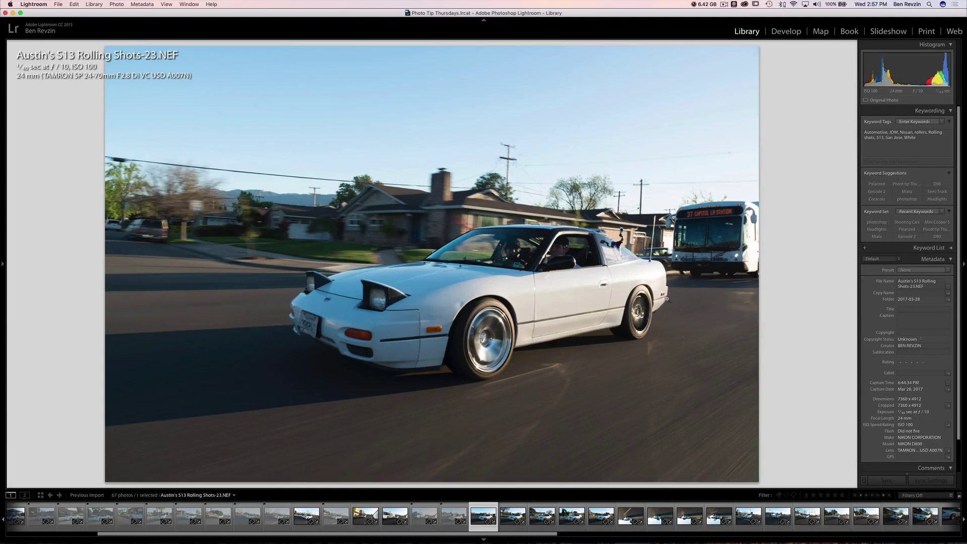
# Step: Compare the twenty-fourth photo with the twenty-fifth and flag the twenty-fourth as rejected
pyautogui.press('Right')
pyautogui.press('Right')
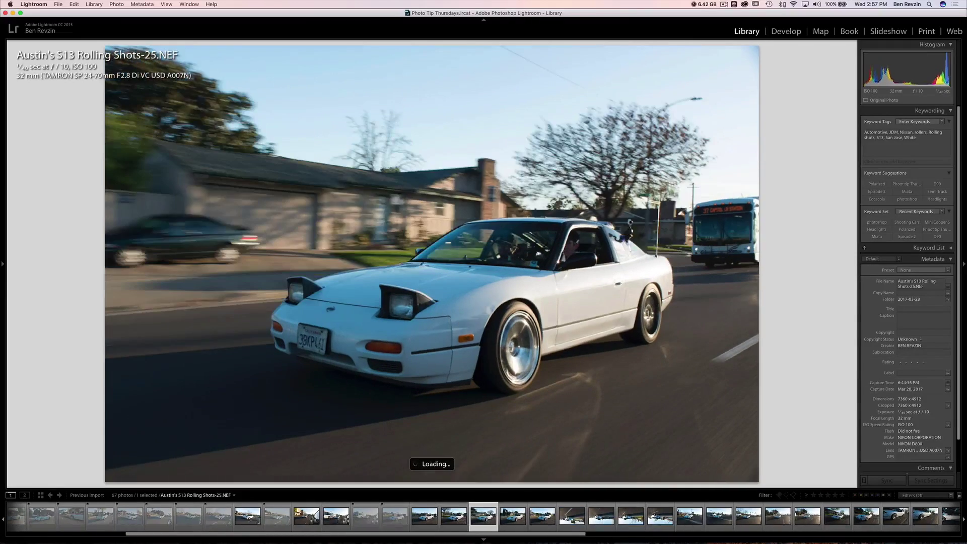
pyautogui.press('Left')
pyautogui.press('Right')
pyautogui.press('Left')
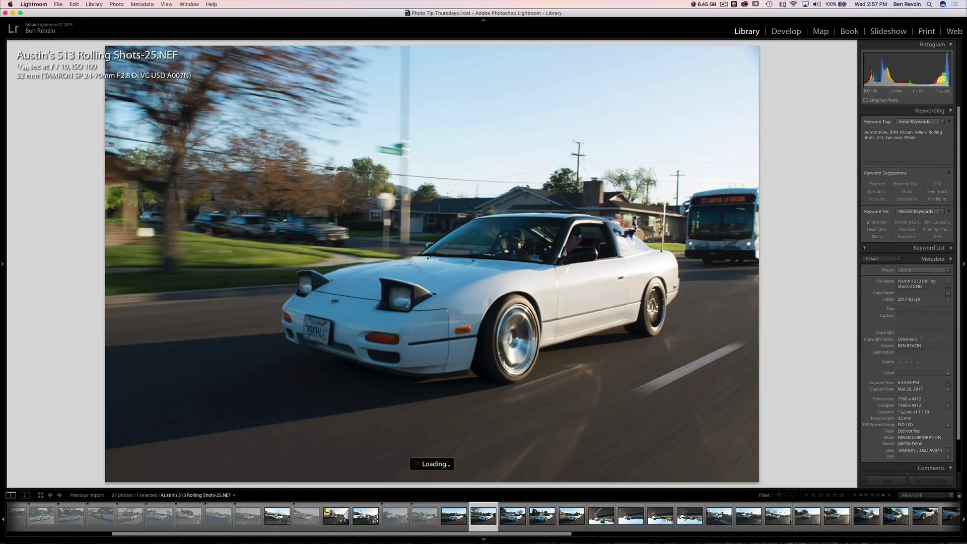
pyautogui.press('x')
pyautogui.press('Right')
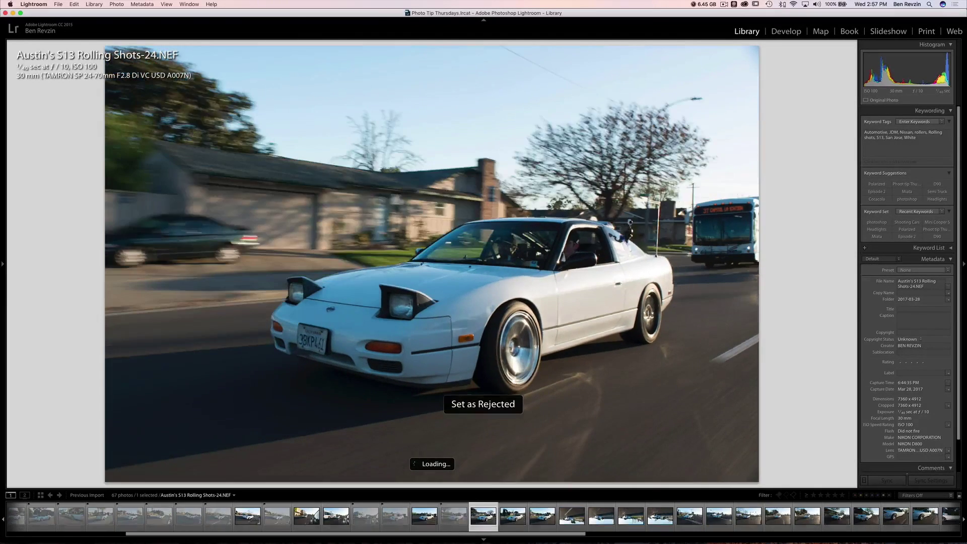
# Step: Compare the twenty-fifth photo with its neighbours, flag it as rejected, and go to the twenty-sixth
pyautogui.press('Right')
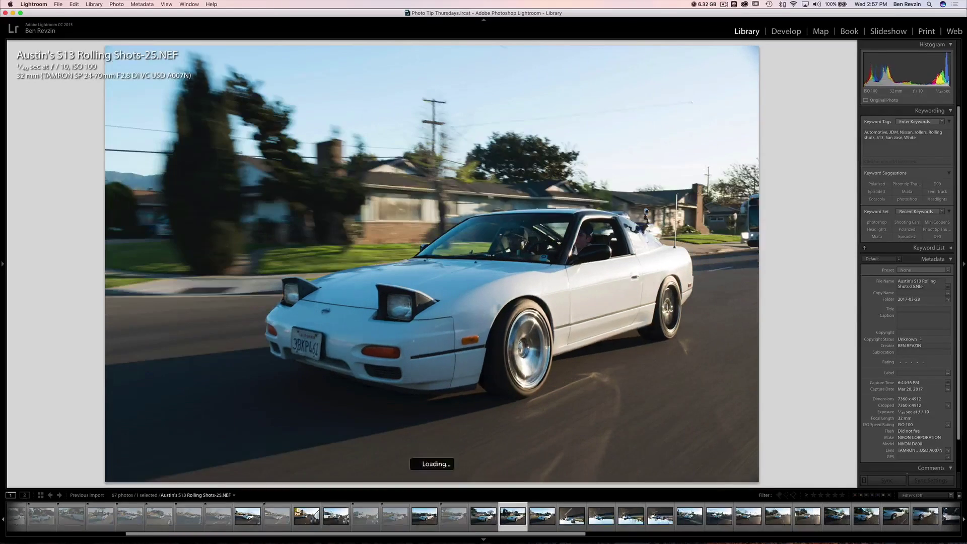
pyautogui.press('Left')
pyautogui.press('Left')
pyautogui.press('Right')
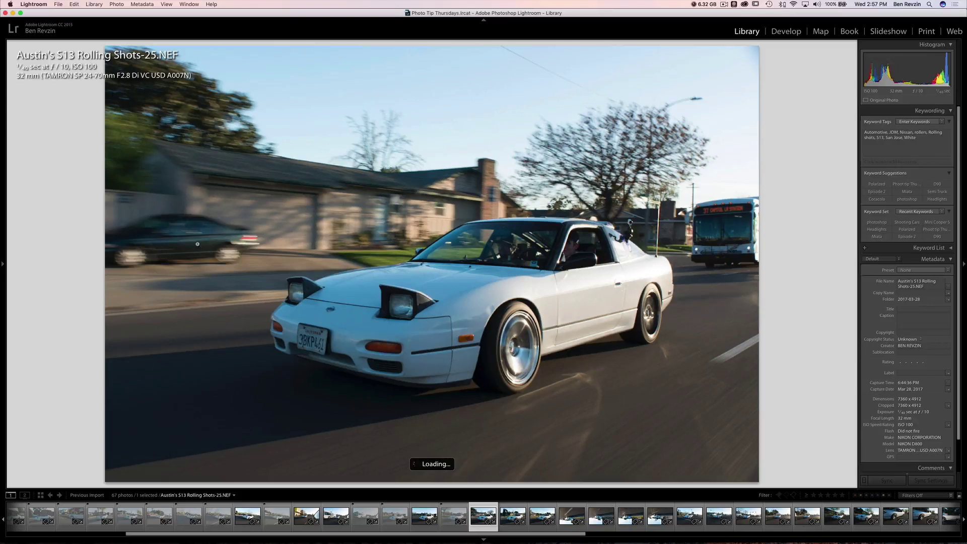
pyautogui.press('x')
pyautogui.press('Left')
pyautogui.press('Right')
pyautogui.press('Right')
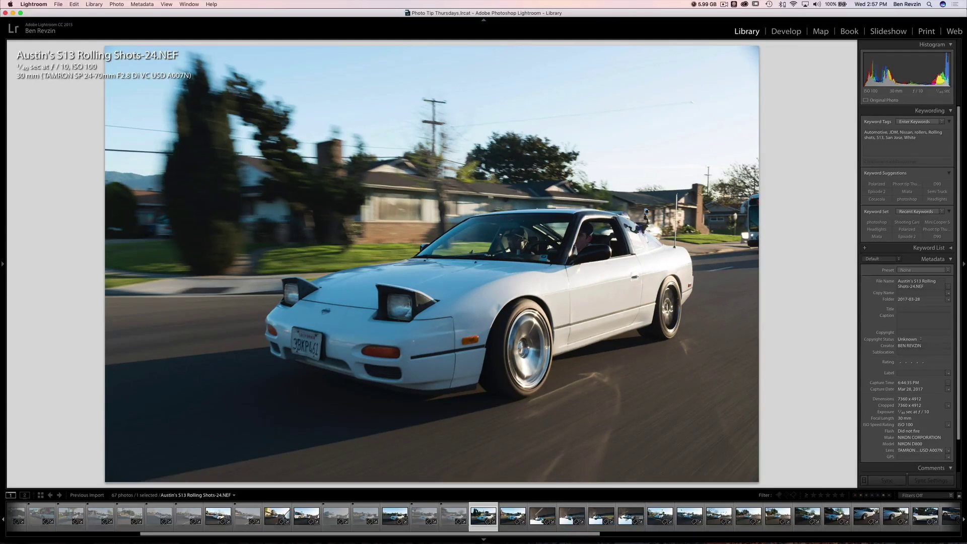
# Step: Crop the twenty-sixth photo to about 7051 x 4706 pixels at its original aspect, trimming the bus off the right edge
pyautogui.press('r')
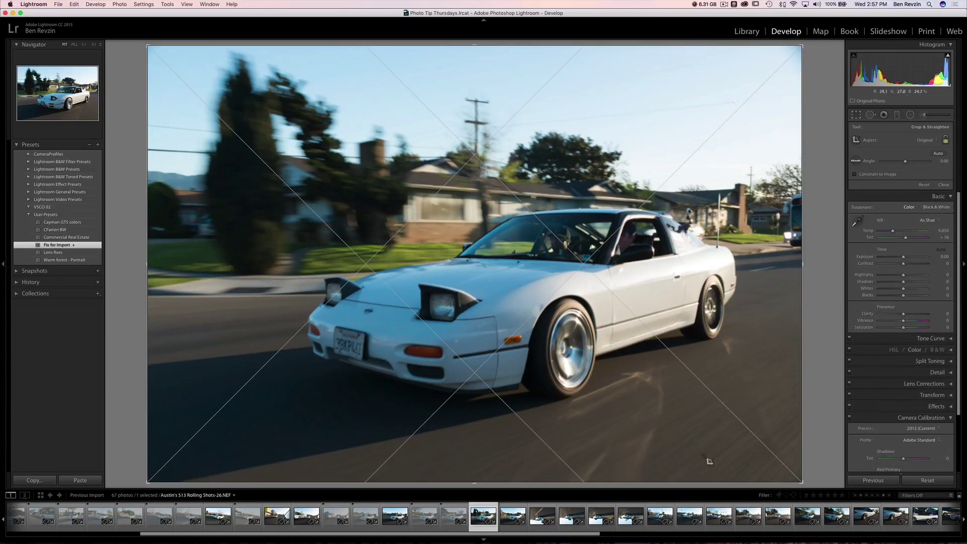
pyautogui.moveTo(801, 482); pyautogui.dragTo(789, 472)
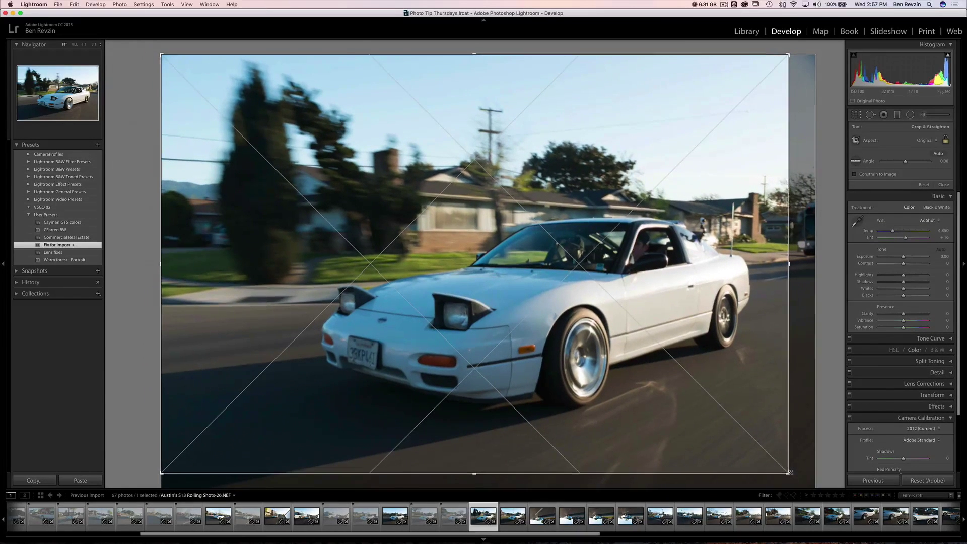
pyautogui.press('Return')
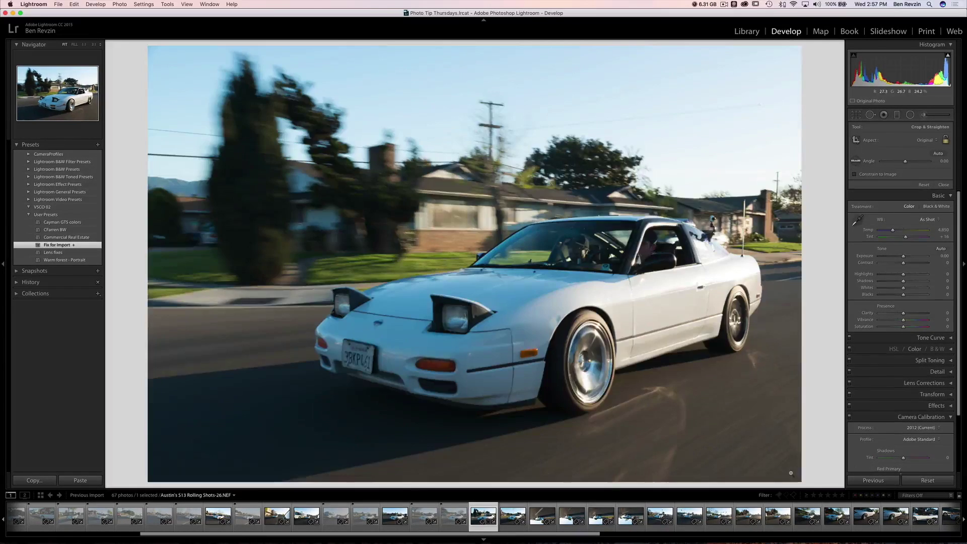
# Step: Open the twenty-seventh photo from the thumbnail grid in the enlarged view and flag it as rejected
pyautogui.press('g')
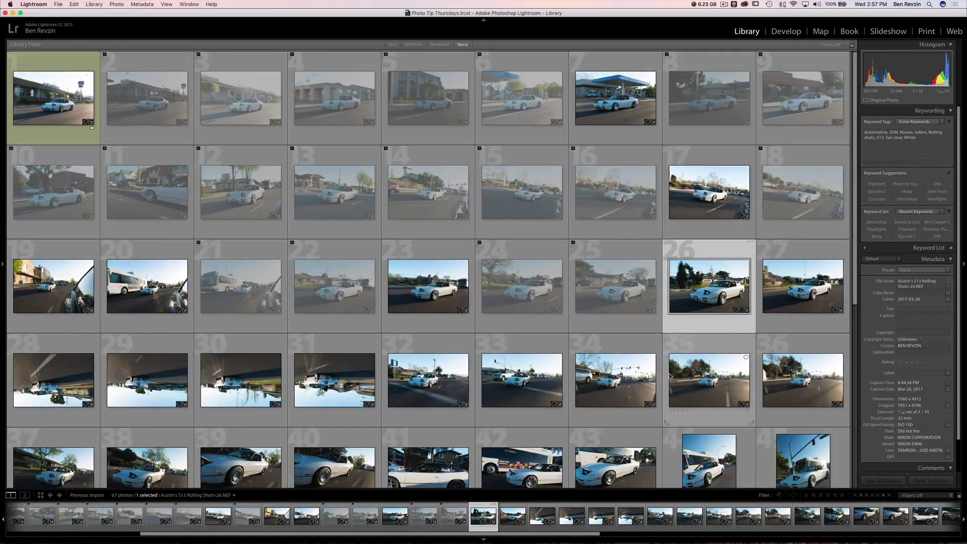
pyautogui.scroll(-1, 793, 453)
pyautogui.click(808, 238)
pyautogui.press('e')
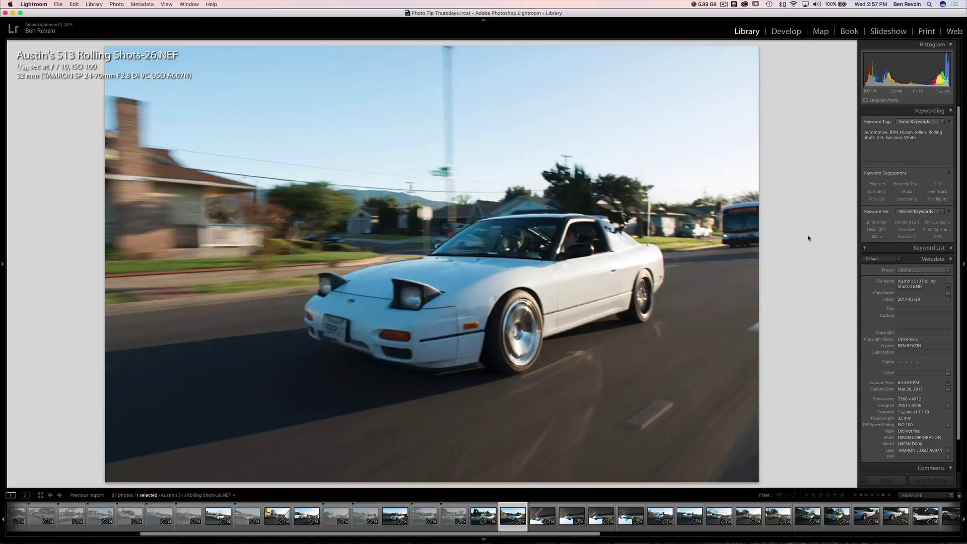
pyautogui.press('x')
pyautogui.press('Right')
# Step: Select the four upside-down photos, 28 through 31, in the thumbnail grid and rotate them 180 degrees
pyautogui.press('g')
pyautogui.press('Right')
pyautogui.press('Right')
pyautogui.press('Right')
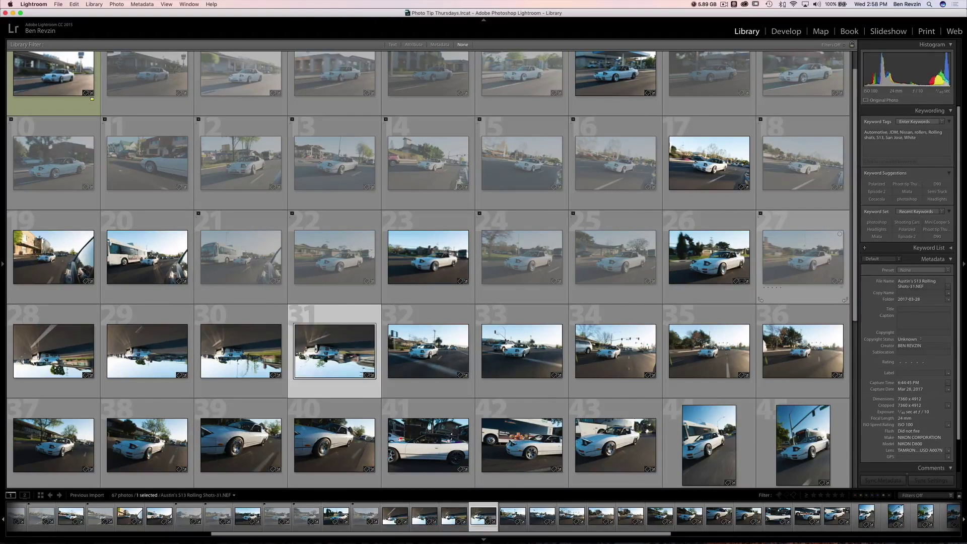
pyautogui.hotkey('shift', 'Left')
pyautogui.hotkey('shift', 'Left')
pyautogui.hotkey('shift', 'Left')
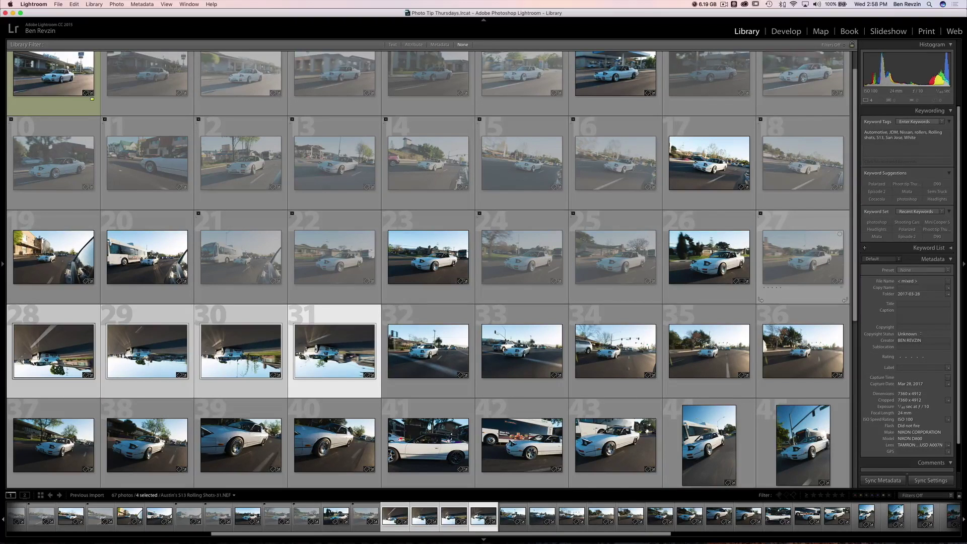
pyautogui.press('super+bracketleft')
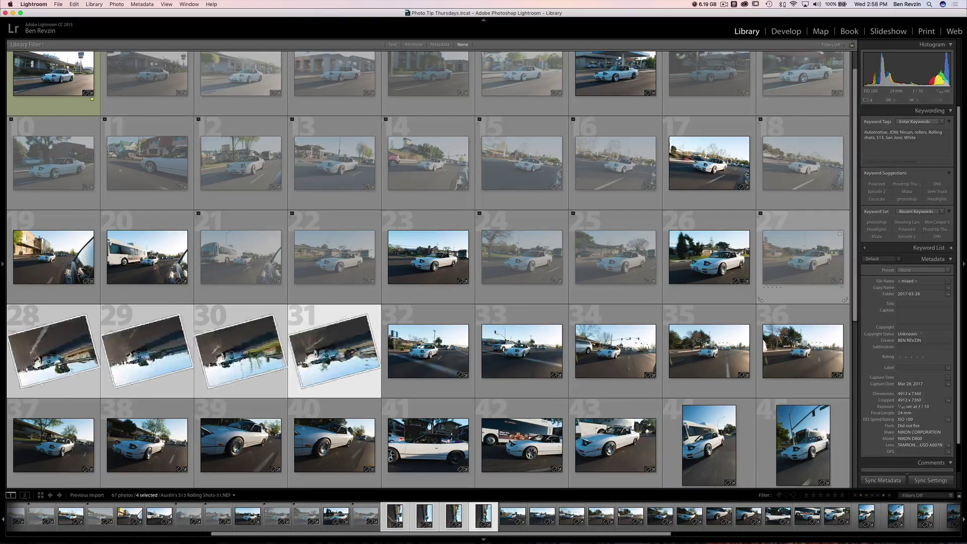
pyautogui.press('super+bracketleft')
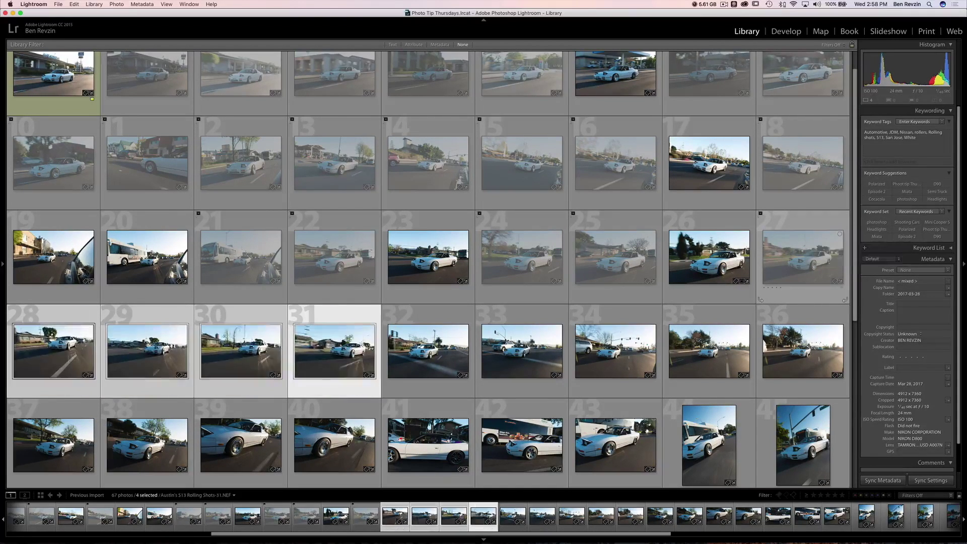
# Step: Flag the twenty-eighth through thirty-first photos as rejected in the enlarged view, and inspect the thirty-first car's front end up close
pyautogui.press('Right')
pyautogui.doubleClick(53, 351)
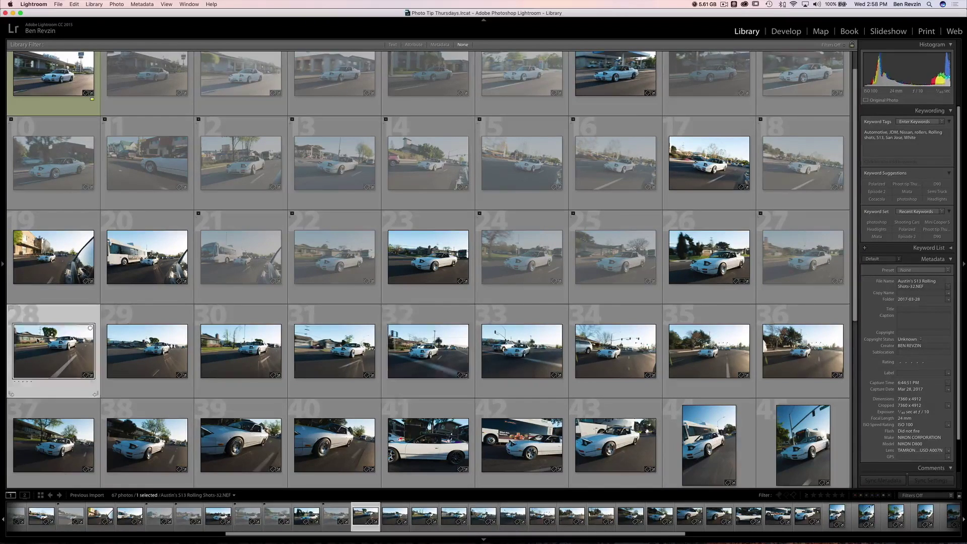
pyautogui.press('x')
pyautogui.press('x')
pyautogui.press('x')
pyautogui.press('x')
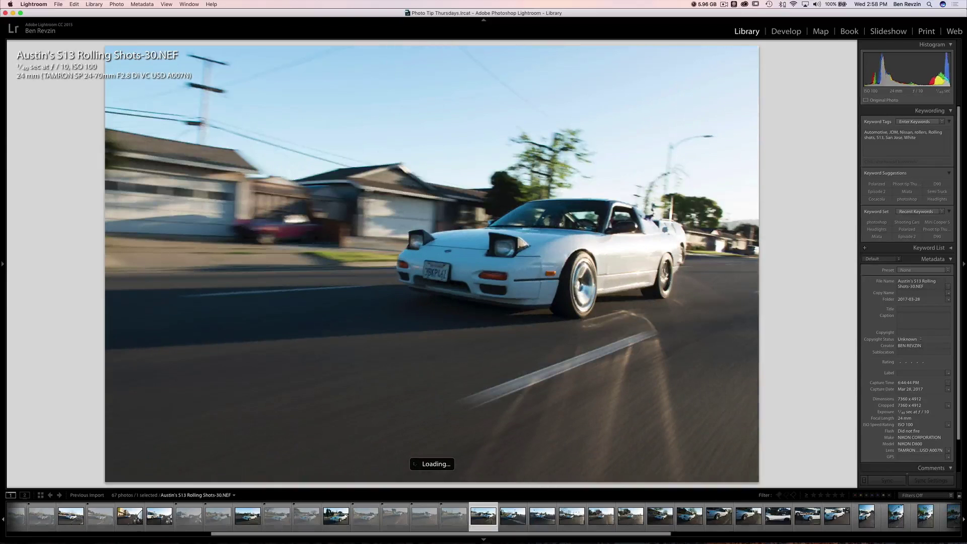
pyautogui.press('x')
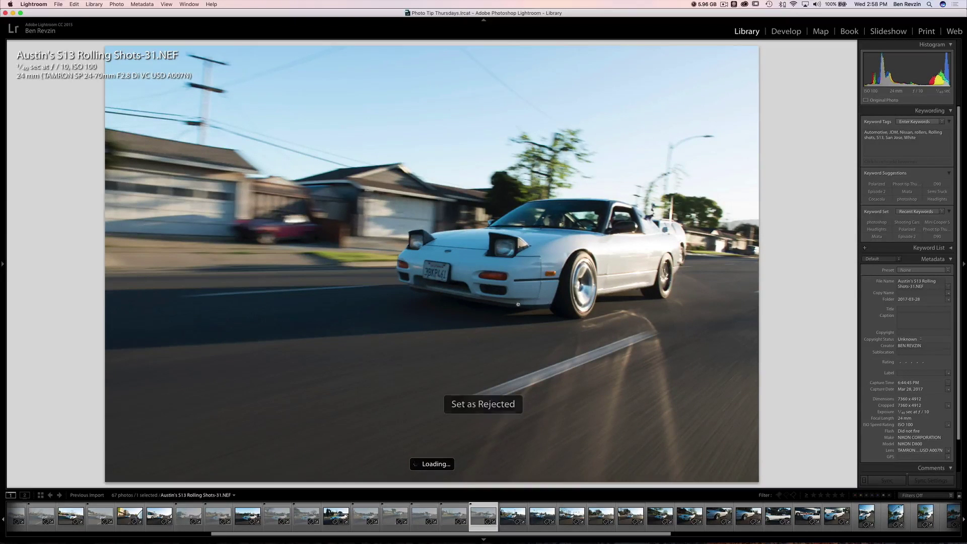
pyautogui.click(458, 245)
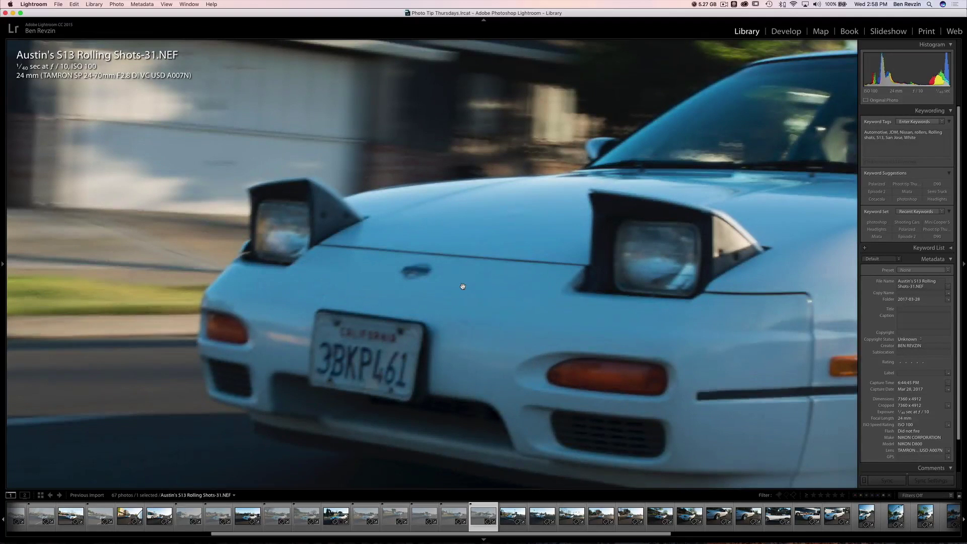
pyautogui.click(383, 365)
# Step: Flag the thirty-second photo as rejected, skip the thirty-third, and flag the thirty-fourth through thirty-sixth as rejected
pyautogui.press('Right')
pyautogui.press('x')
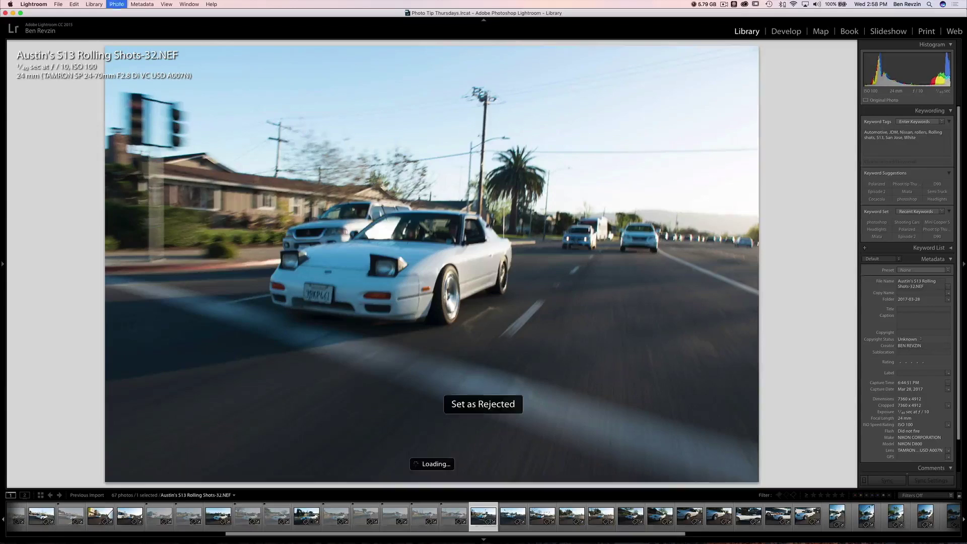
pyautogui.press('Right')
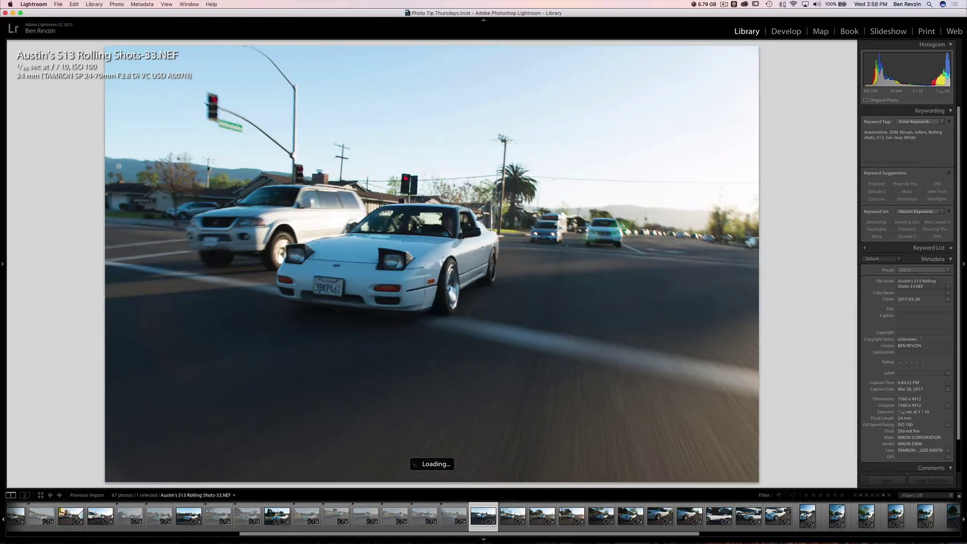
pyautogui.press('Right')
pyautogui.press('x')
pyautogui.press('Right')
pyautogui.press('x')
pyautogui.press('Right')
pyautogui.press('x')
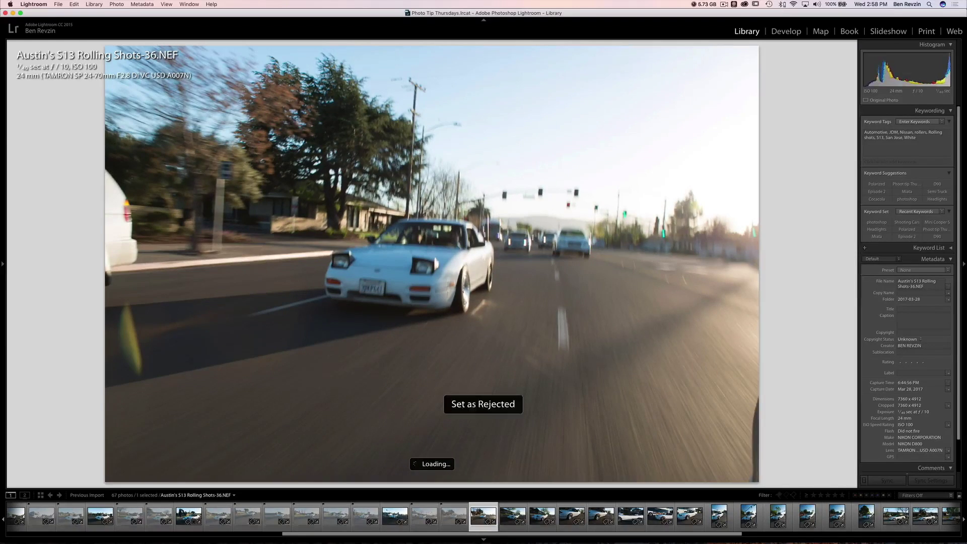
# Step: Skip the thirty-seventh photo and flag the thirty-eighth as rejected
pyautogui.press('Right')
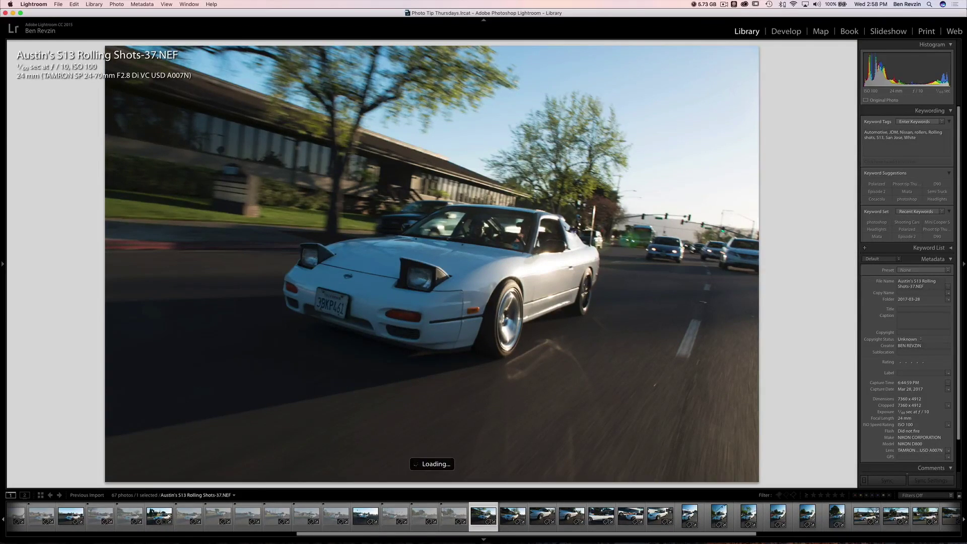
pyautogui.press('Right')
pyautogui.press('x')
pyautogui.press('Right')
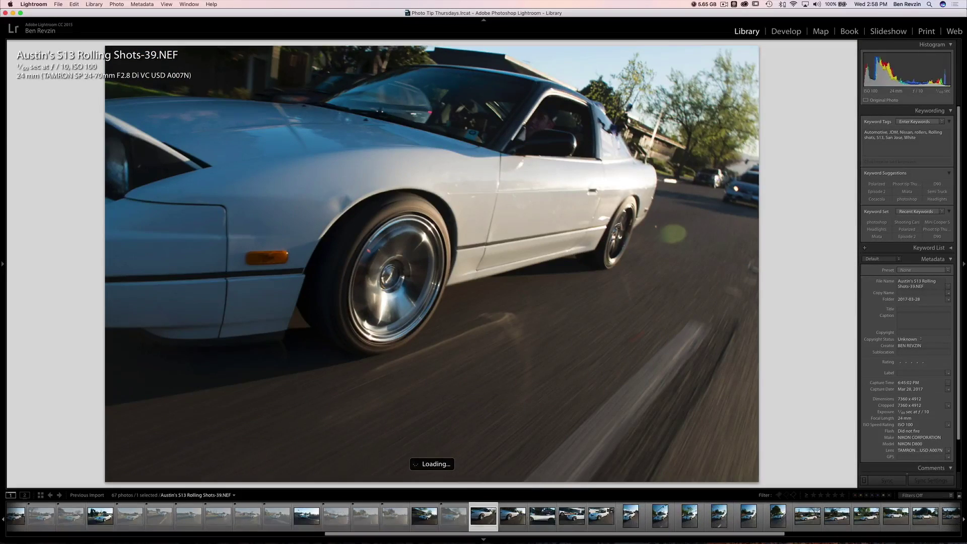
# Step: Compare the thirty-ninth and fortieth close-up wheel shots and flag the thirty-ninth as rejected
pyautogui.press('Right')
pyautogui.press('Right')
pyautogui.press('Right')
pyautogui.press('Left')
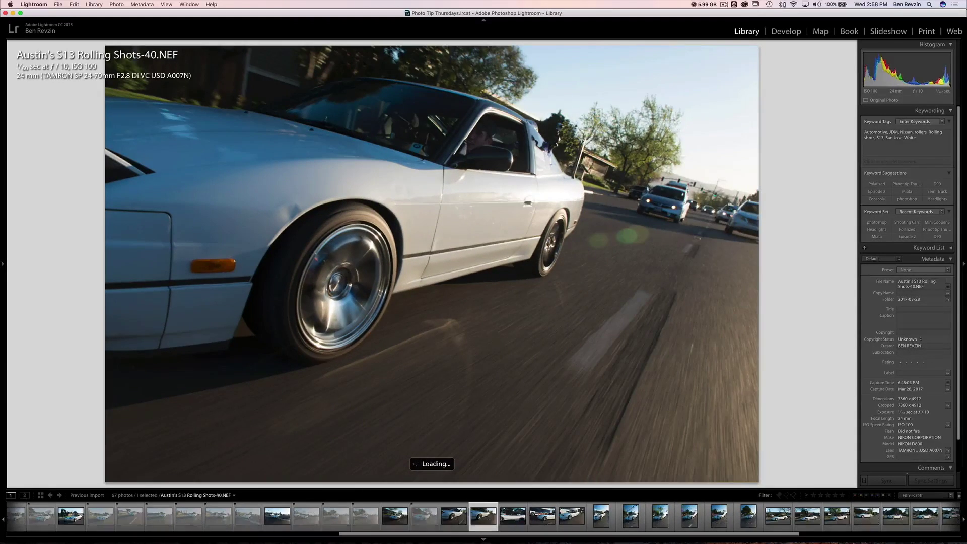
pyautogui.press('Left')
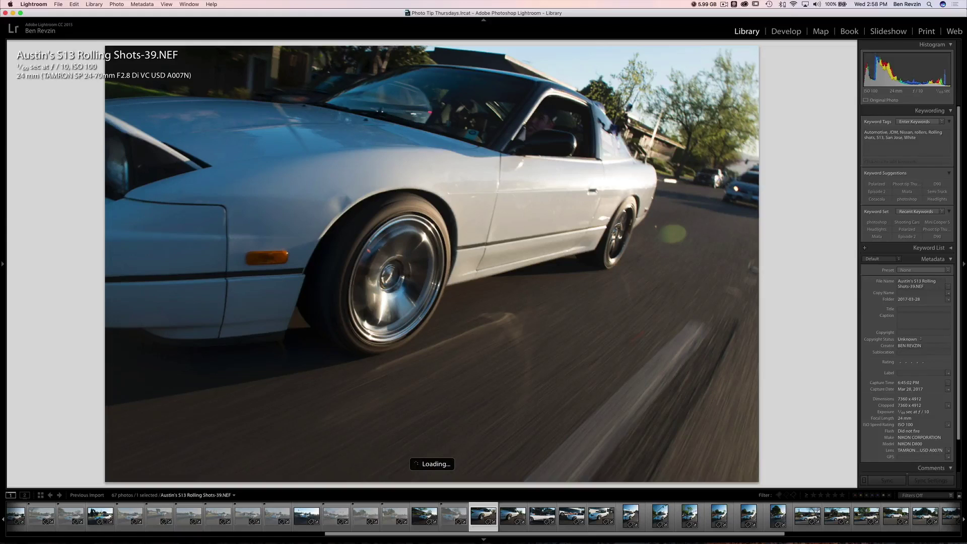
pyautogui.press('Right')
pyautogui.press('Left')
pyautogui.press('Right')
pyautogui.press('Left')
pyautogui.press('Right')
pyautogui.press('Left')
pyautogui.press('x')
# Step: Skip the fortieth photo and flag the forty-first through forty-third as rejected
pyautogui.press('Right')
pyautogui.press('Right')
pyautogui.press('Right')
pyautogui.press('x')
pyautogui.press('Right')
pyautogui.press('Right')
pyautogui.press('x')
pyautogui.press('Right')
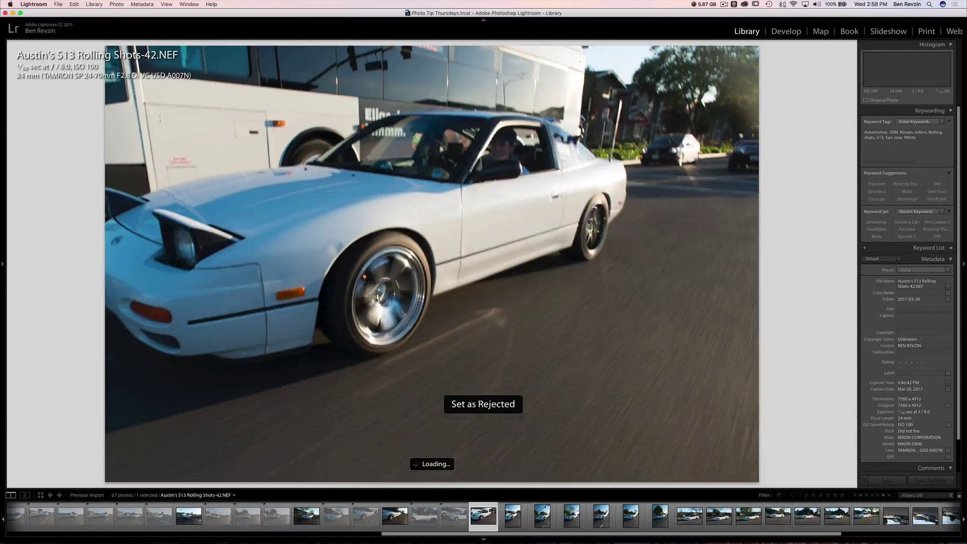
pyautogui.press('x')
# Step: Flag the forty-fourth photo as rejected, remove that flag again, and go to the forty-fifth
pyautogui.press('Right')
pyautogui.press('x')
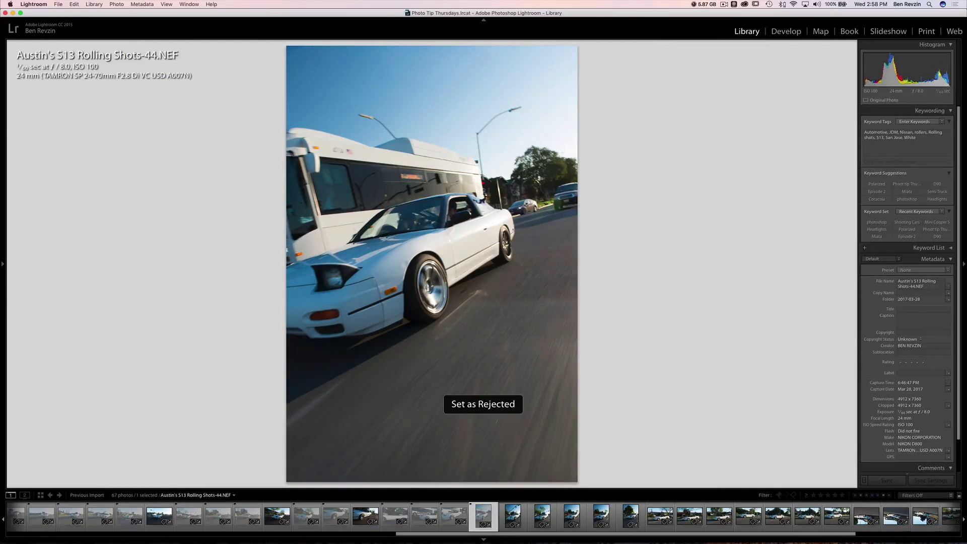
pyautogui.press('u')
pyautogui.press('Right')
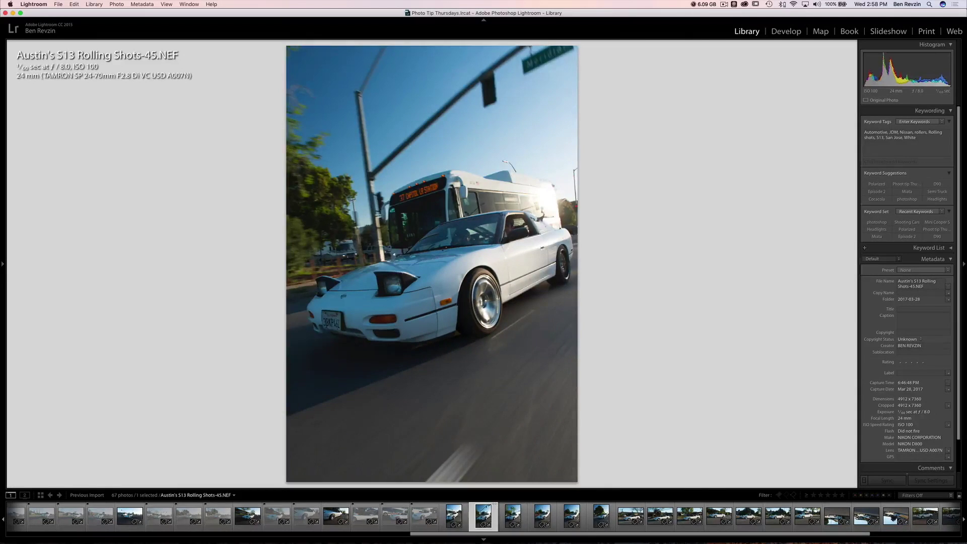
# Step: Flag the forty-fourth photo as rejected and give the forty-fifth photo a yellow label
pyautogui.press('Left')
pyautogui.press('x')
pyautogui.press('Right')
pyautogui.press('7')
pyautogui.press('Right')
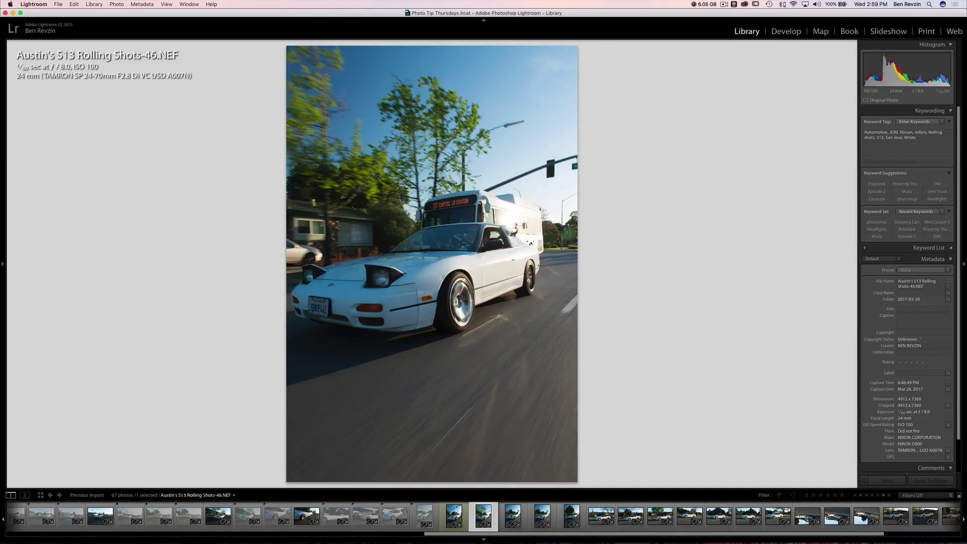
# Step: Compare the forty-fifth and forty-sixth photos and flag the forty-sixth as rejected
pyautogui.press('Left')
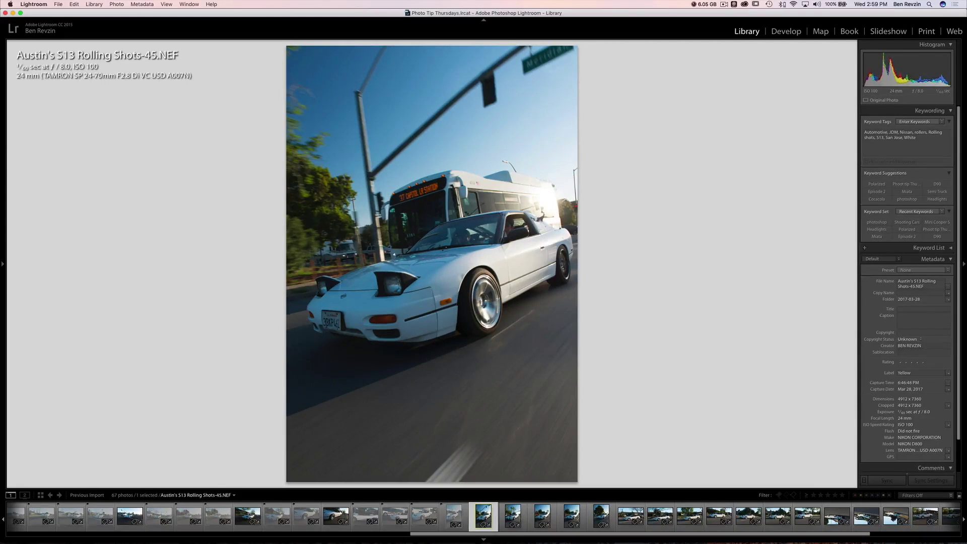
pyautogui.press('Right')
pyautogui.press('x')
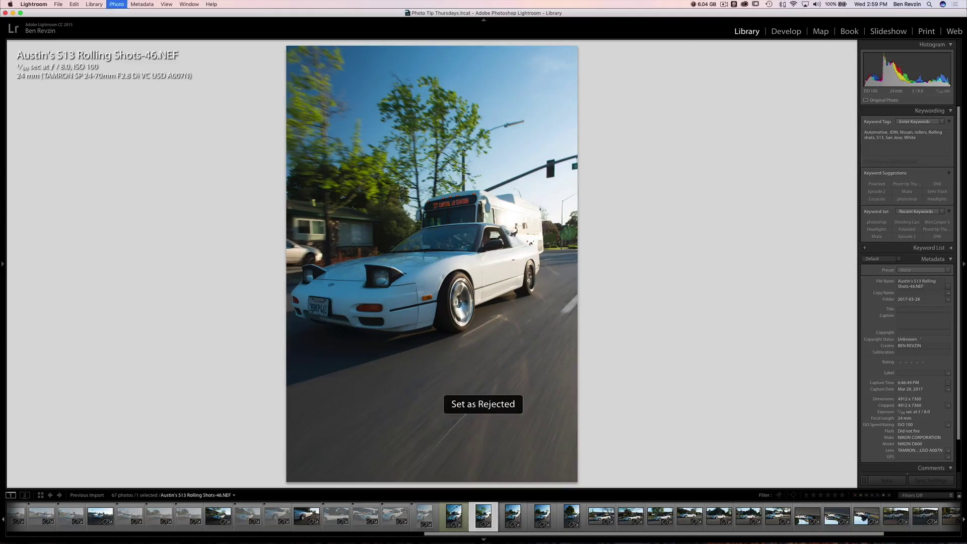
# Step: Compare the vertical shots forty-seven through forty-nine, leave them unflagged, and move on past the fiftieth photo
pyautogui.press('Right')
pyautogui.press('Right')
pyautogui.press('Left')
pyautogui.press('Right')
pyautogui.press('Left')
pyautogui.press('Right')
pyautogui.press('Left')
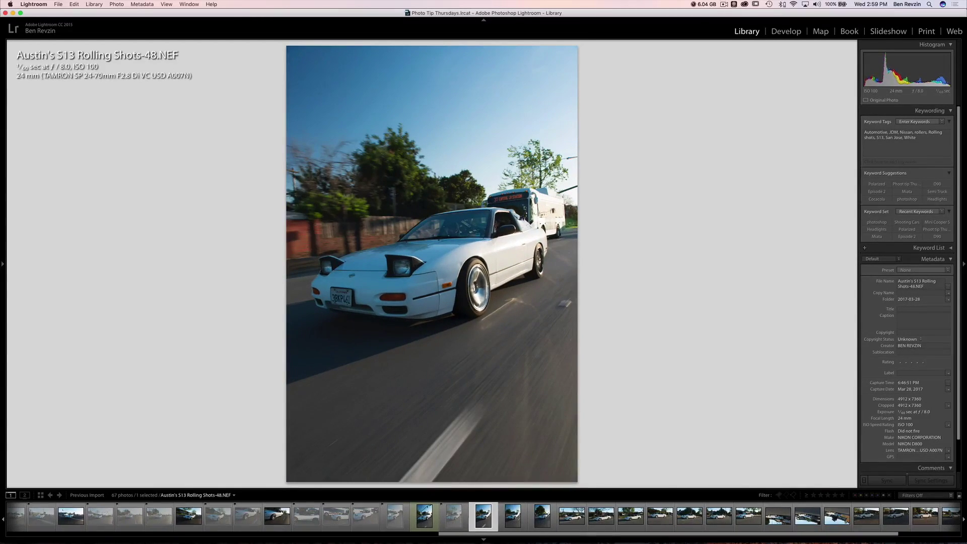
pyautogui.press('Left')
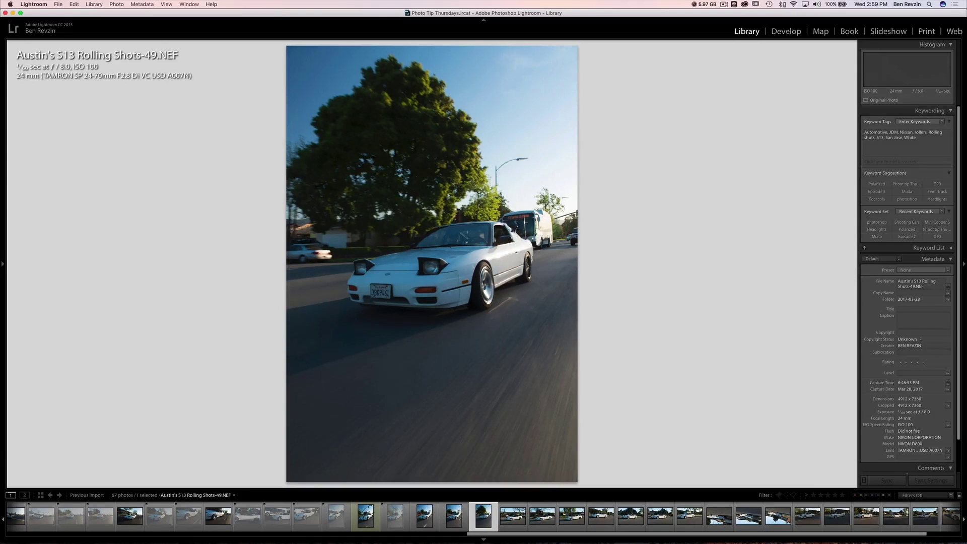
pyautogui.press('Right')
pyautogui.press('Right')
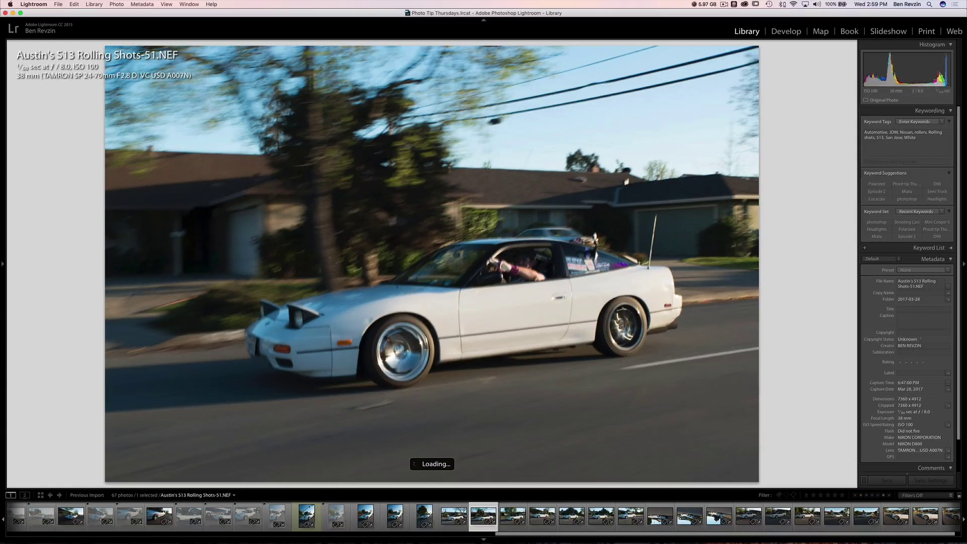
# Step: Flag the fifty-first, fifty-second, fifty-fourth and fifty-sixth photos as rejected, skipping the fifty-third and fifty-fifth
pyautogui.press('x')
pyautogui.press('x')
pyautogui.press('x')
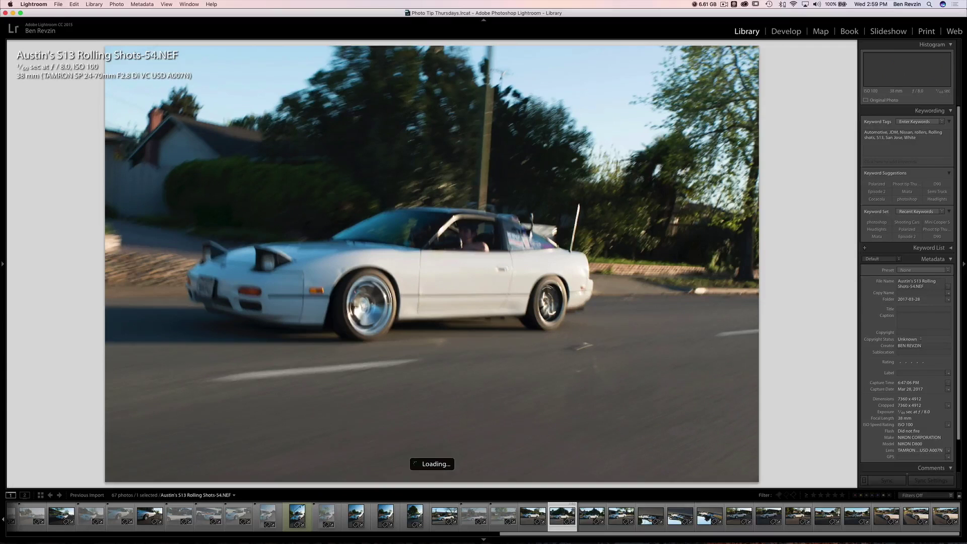
pyautogui.press('Right')
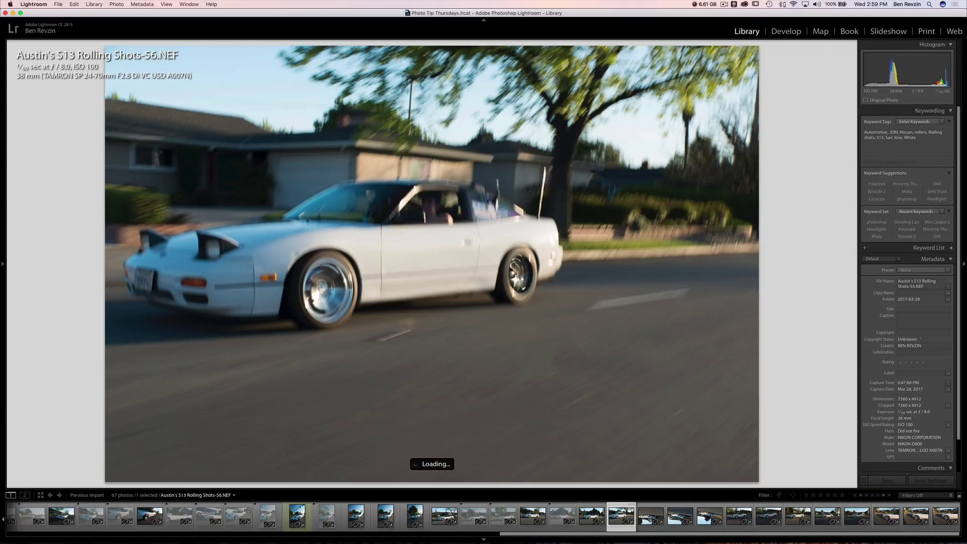
pyautogui.press('x')
# Step: Rotate the upside-down fifty-seventh and fifty-eighth photos upright and flag the fifty-eighth as rejected
pyautogui.press('super+bracketright')
pyautogui.press('super+bracketright')
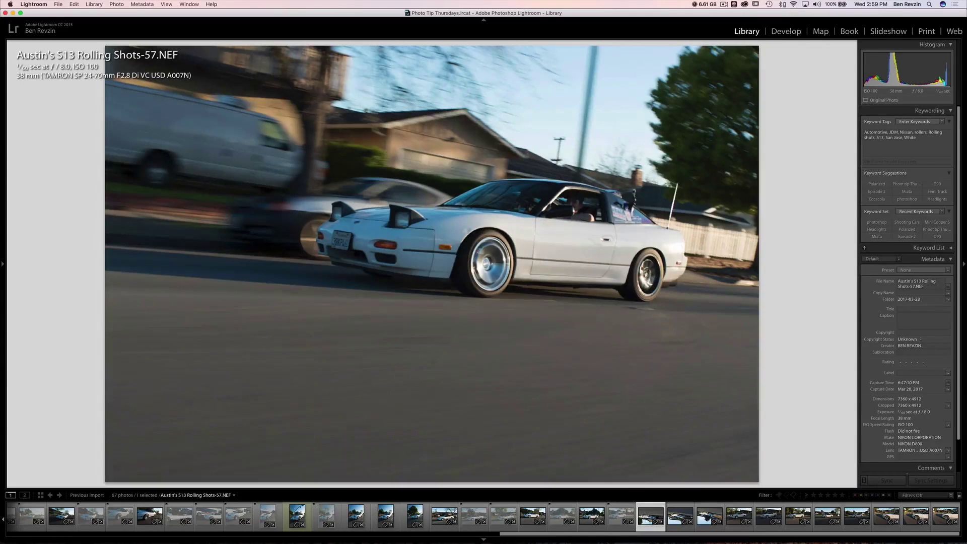
pyautogui.press('Right')
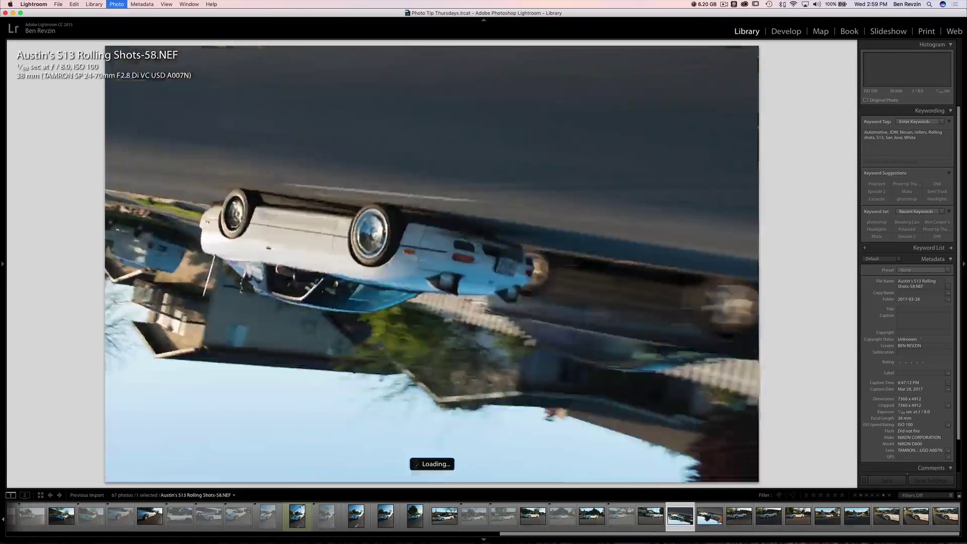
pyautogui.press('super+bracketright')
pyautogui.press('super+bracketright')
pyautogui.press('x')
# Step: Rotate the fifty-ninth photo upright and flag it as rejected
pyautogui.press('Right')
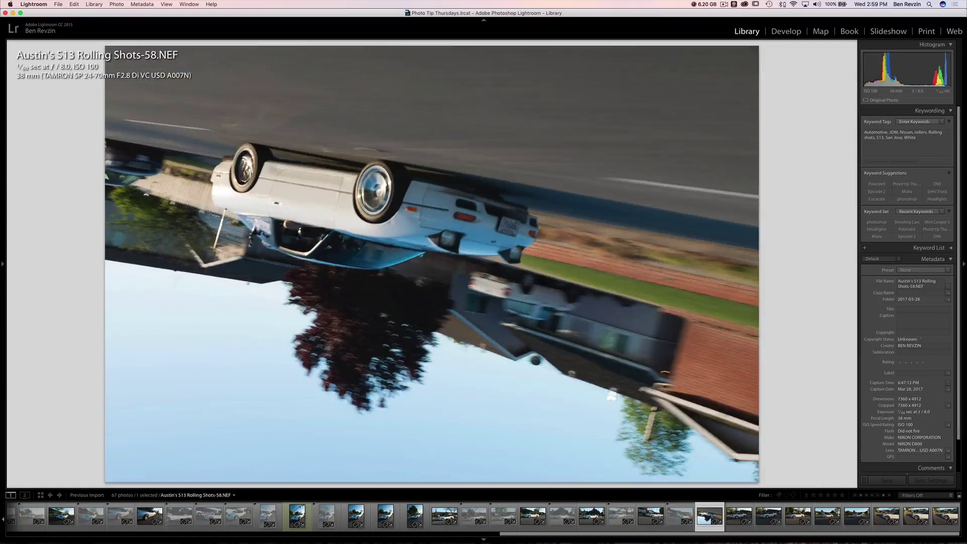
pyautogui.press('super+bracketright')
pyautogui.press('super+bracketright')
pyautogui.press('x')
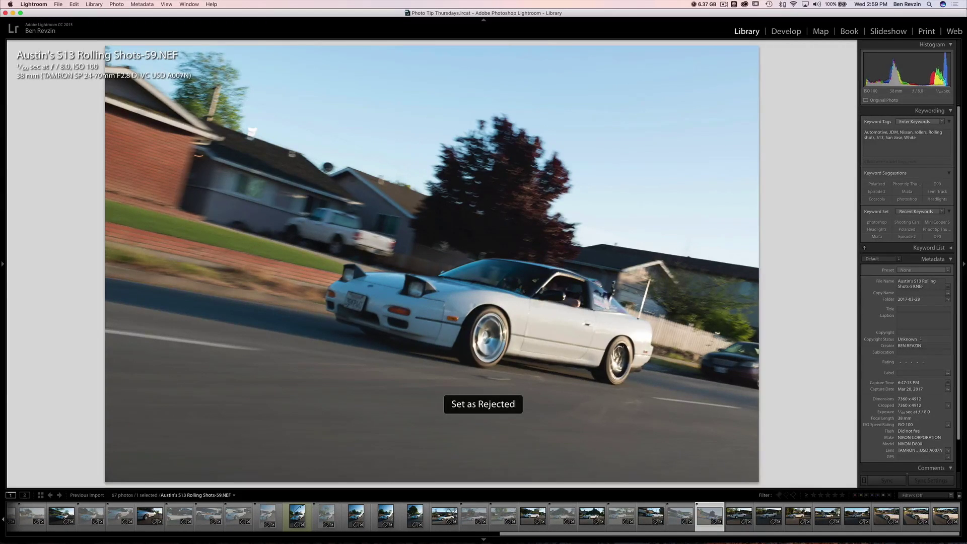
# Step: Flag the sixty-first and sixty-fourth photos as rejected, skipping the sixtieth, sixty-second and sixty-third
pyautogui.press('Right')
pyautogui.press('Right')
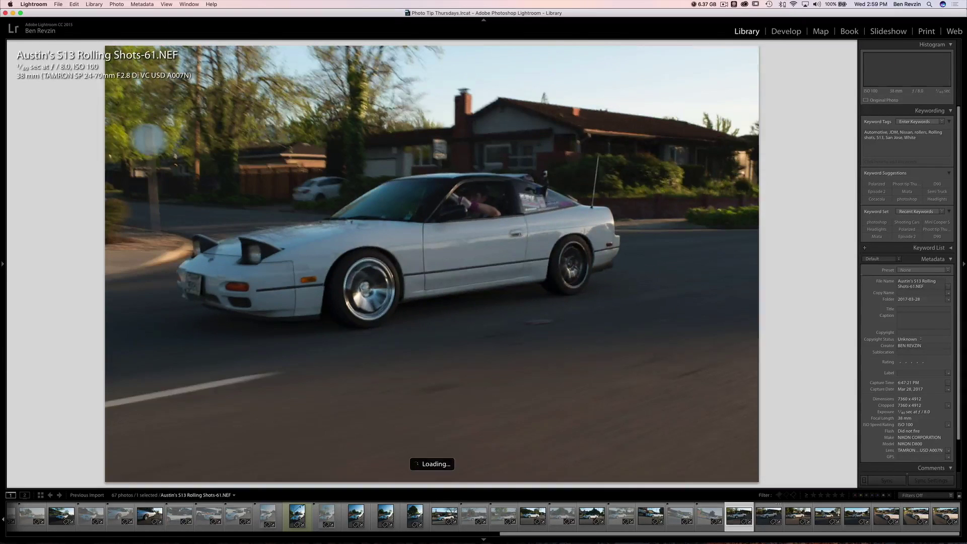
pyautogui.press('Right')
pyautogui.press('Right')
pyautogui.press('Right')
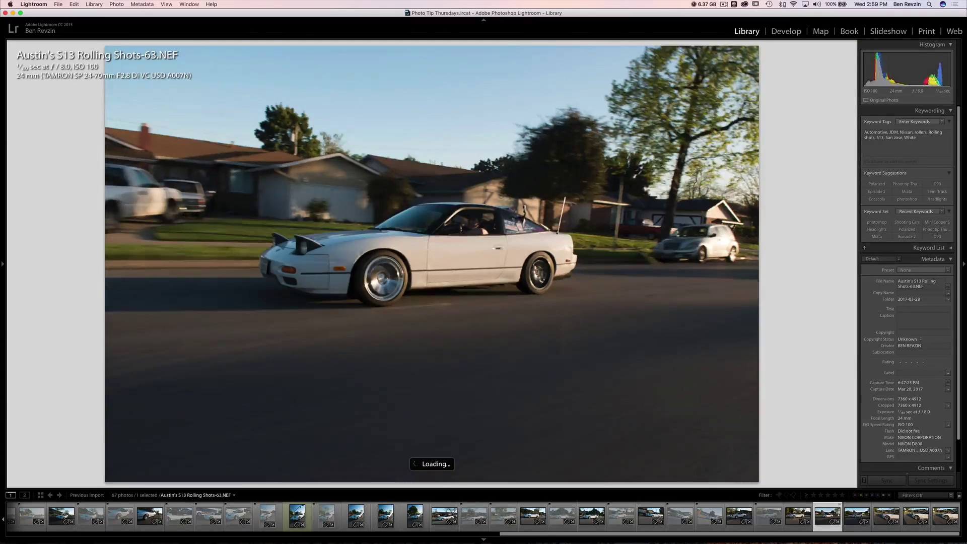
pyautogui.press('Right')
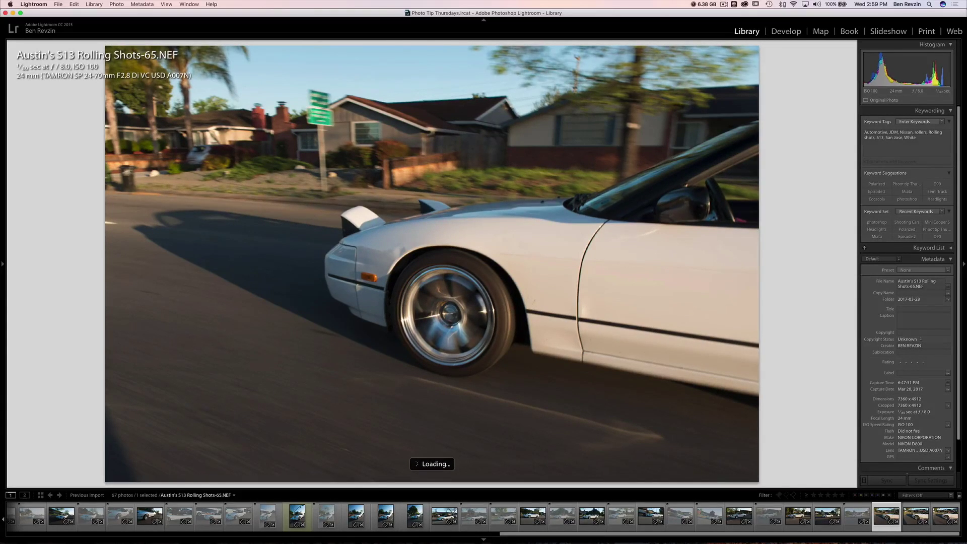
# Step: Flag the sixty-fifth and sixty-seventh close-up wheel shots as rejected, keeping the sixty-sixth
pyautogui.press('x')
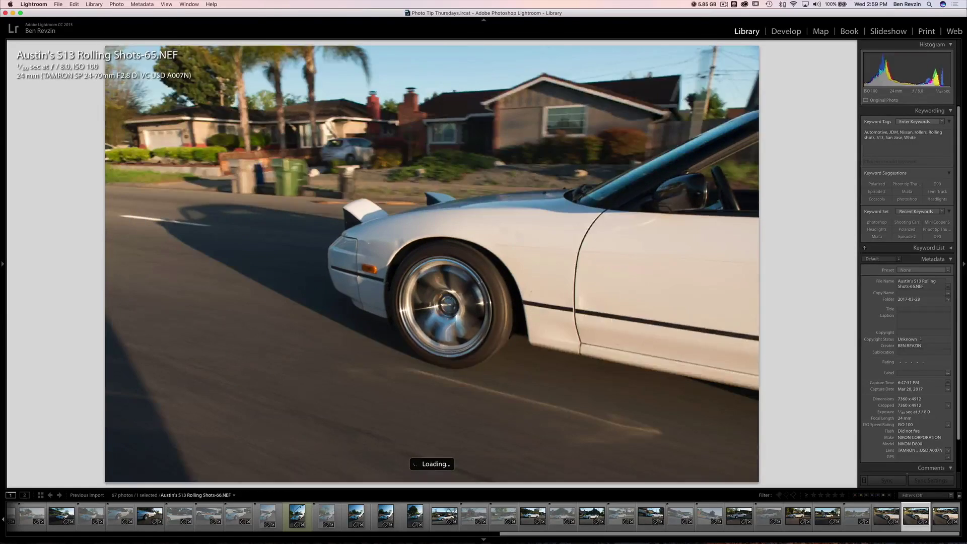
pyautogui.press('Right')
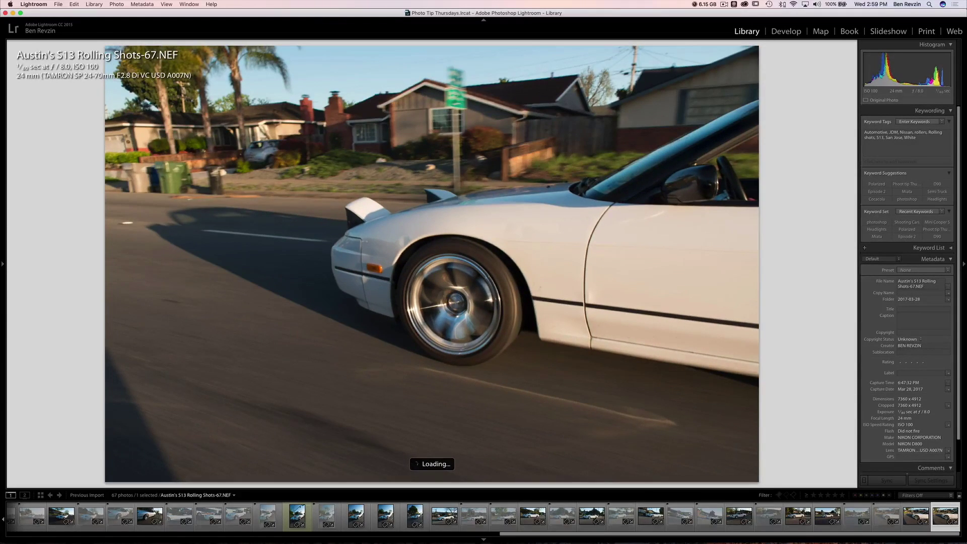
pyautogui.press('x')
# Step: Return to the photo grid, review the culled set, and delete all rejected photos from disk
pyautogui.press('g')
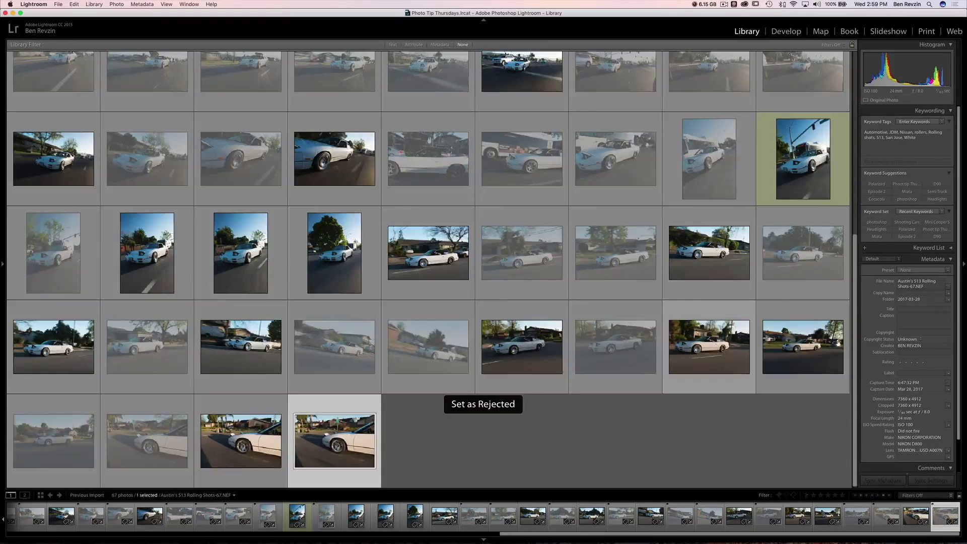
pyautogui.click(518, 460)
pyautogui.scroll(5, 509, 433)
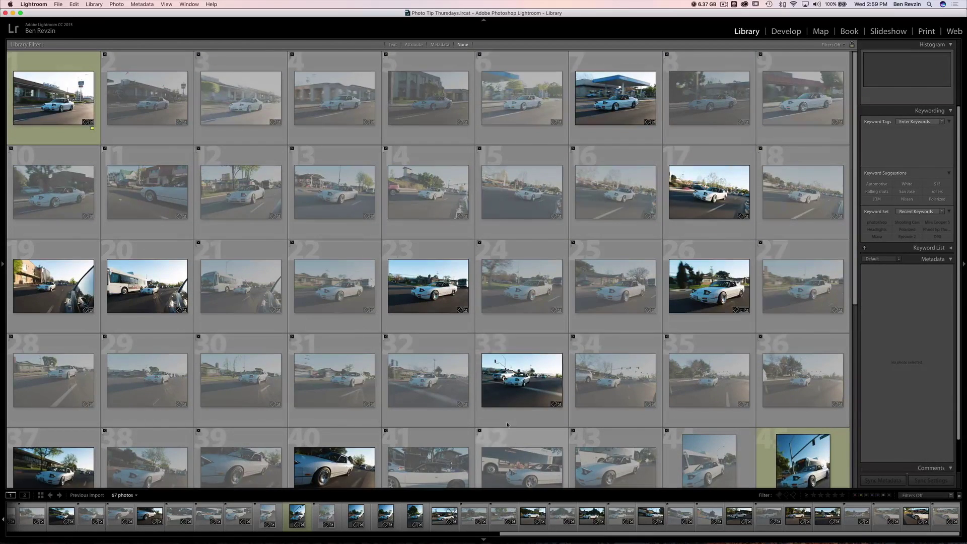
pyautogui.scroll(-5, 460, 343)
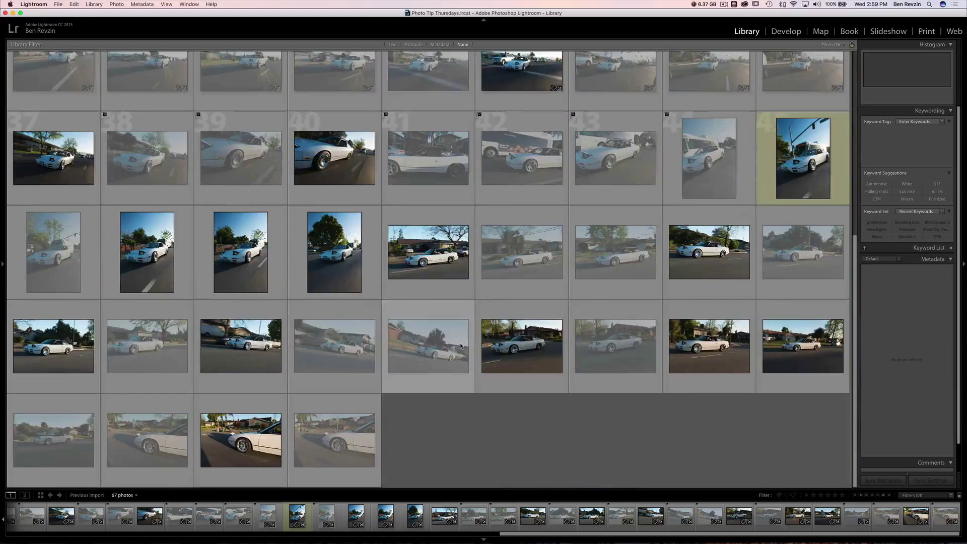
pyautogui.press('super+BackSpace')
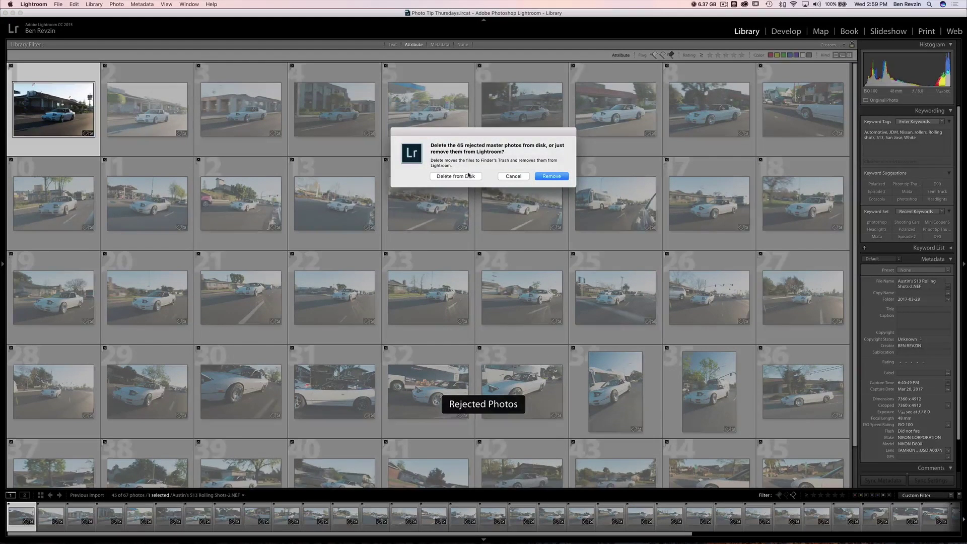
pyautogui.click(468, 175)
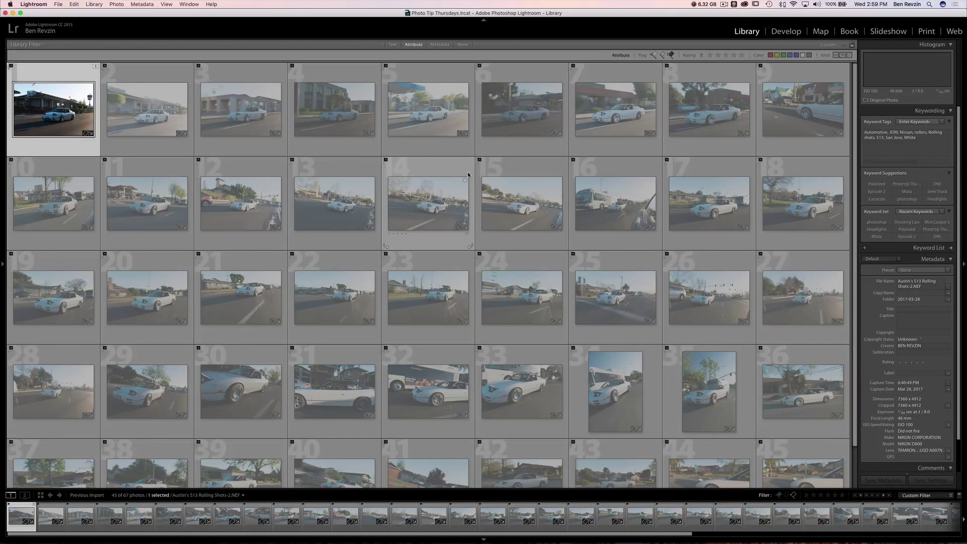
# Step: Turn off the rejected-photos filter to show the remaining photos and clear the selection
pyautogui.scroll(-1, 483, 242)
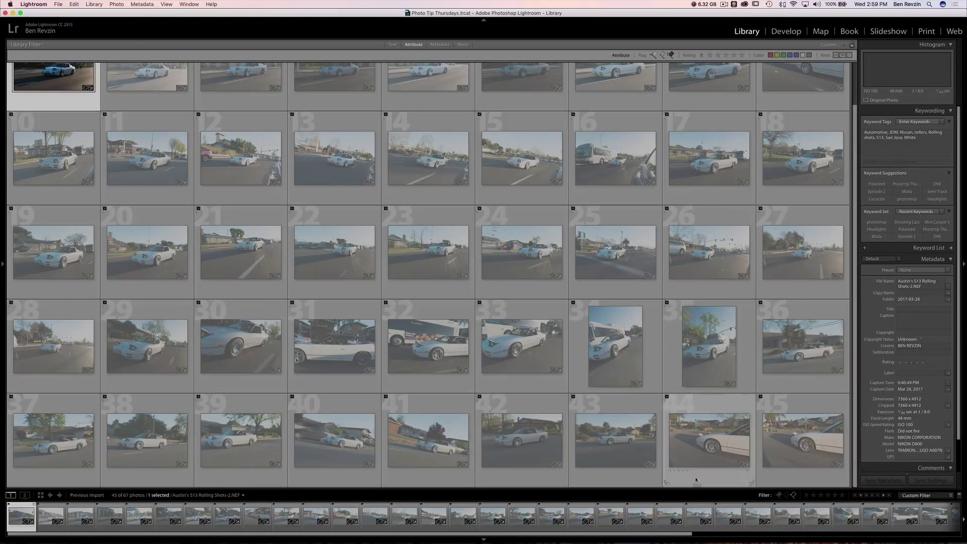
pyautogui.click(705, 444)
pyautogui.scroll(1, 620, 337)
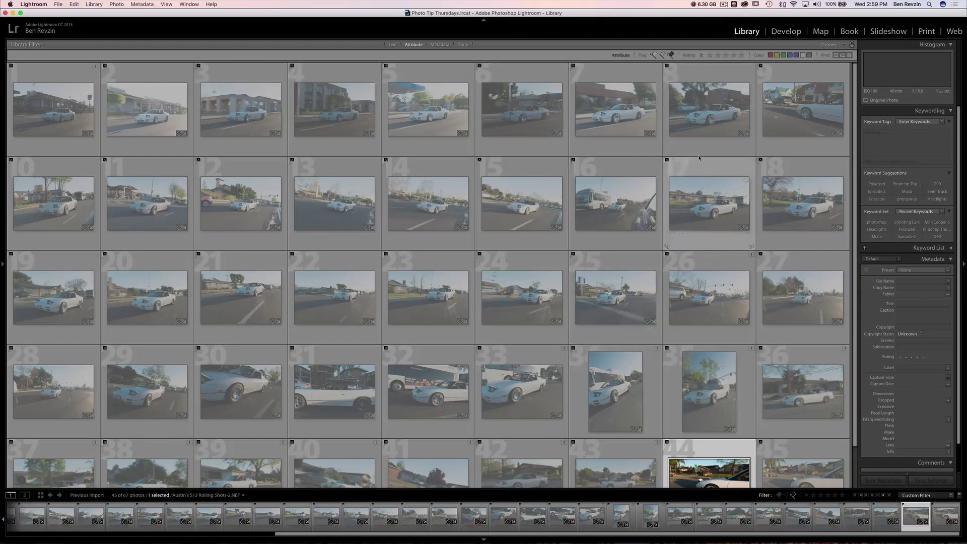
pyautogui.click(663, 55)
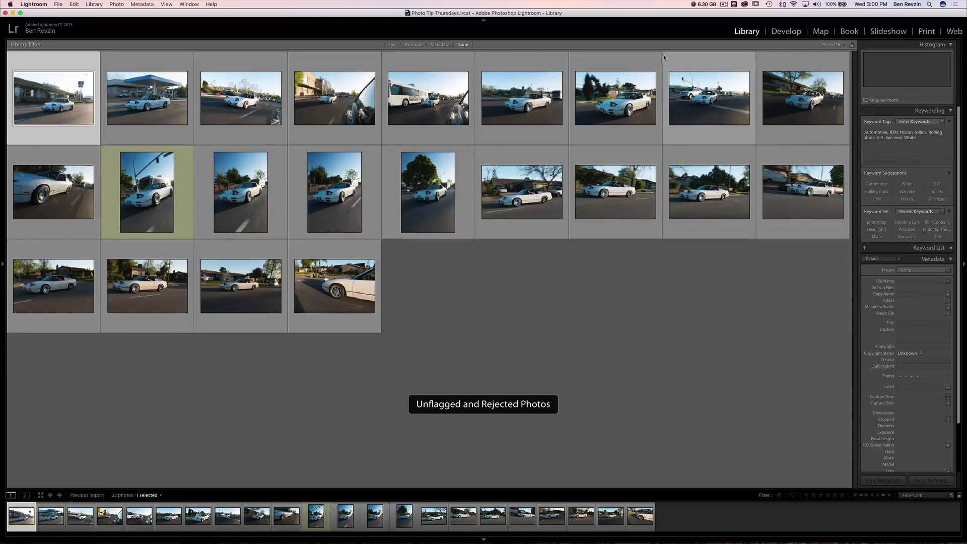
pyautogui.click(439, 382)
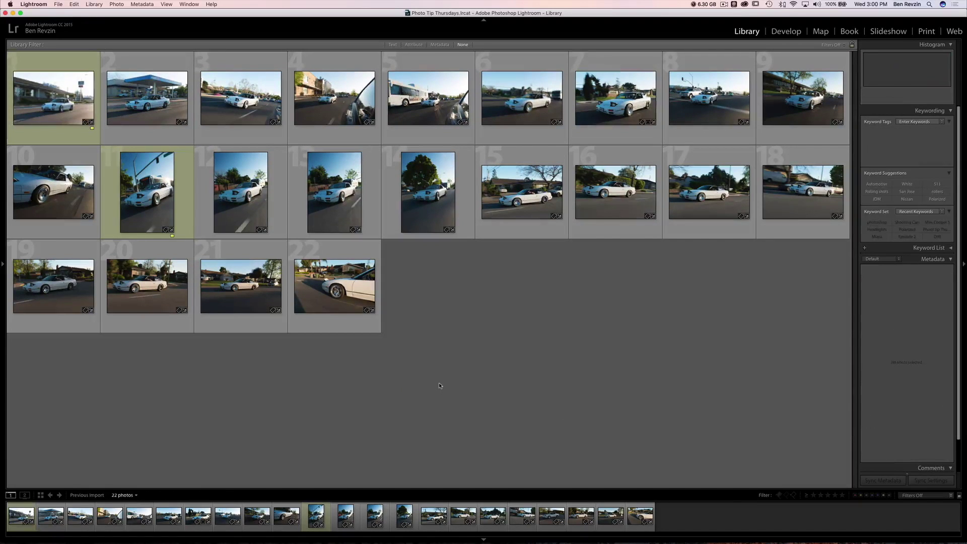
# Step: Enlarge the grid thumbnails so that seven photos fit in each row
pyautogui.press('j')
pyautogui.press('=')
pyautogui.scroll(2, 264, 135)
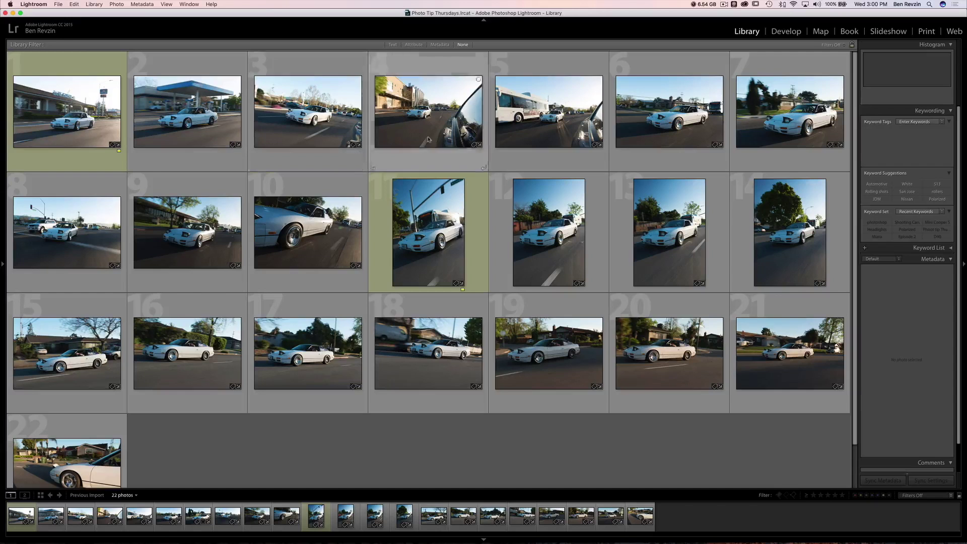
# Step: Open Rolling Shots-23 and Rolling Shots-26 side by side in Compare view and examine their front wheels zoomed in
pyautogui.click(669, 130)
pyautogui.keyDown('shift'); pyautogui.click(758, 136); pyautogui.keyUp('shift')
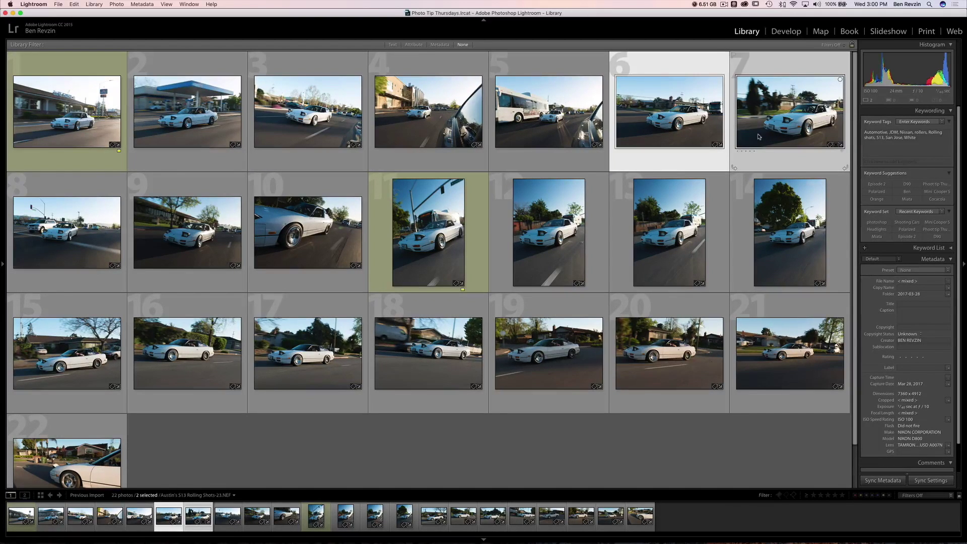
pyautogui.press('c')
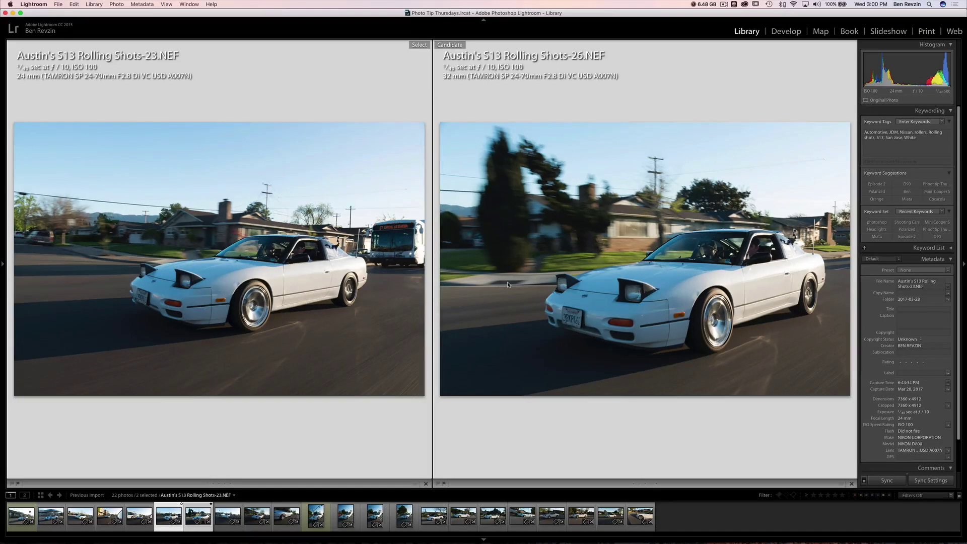
pyautogui.click(254, 307)
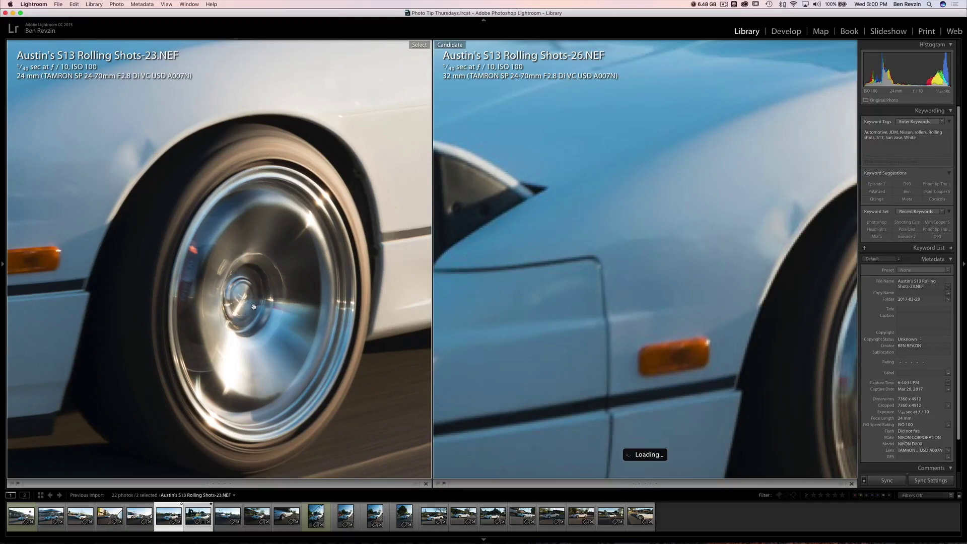
pyautogui.moveTo(254, 306); pyautogui.dragTo(195, 237)
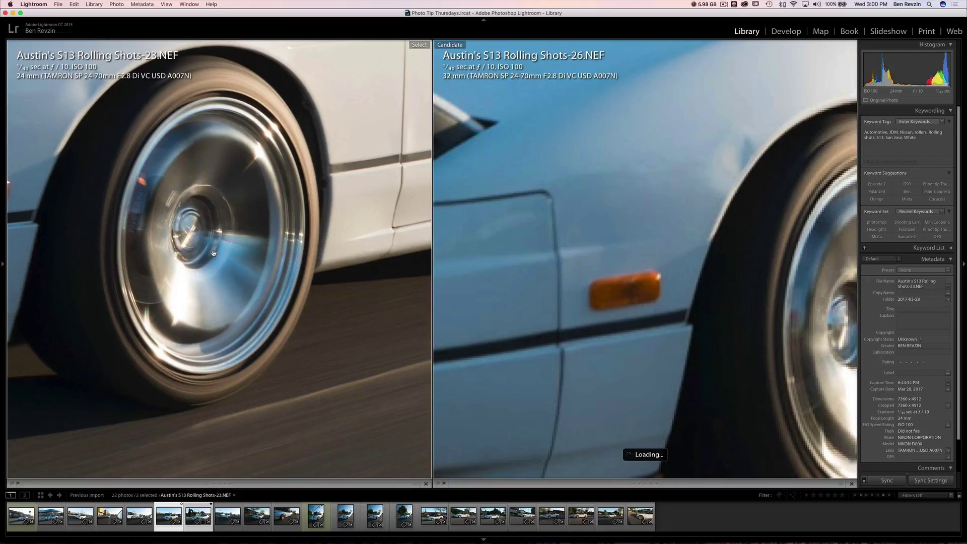
pyautogui.moveTo(214, 253); pyautogui.dragTo(158, 226)
pyautogui.click(187, 246)
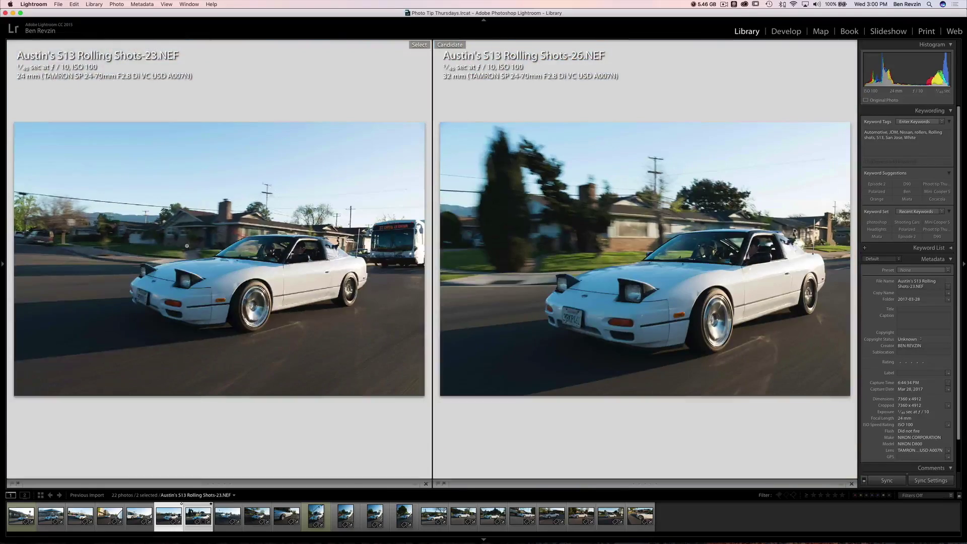
# Step: Compare both cars' front ends zoomed in, flag Rolling Shots-23 as rejected, and return to the grid with nothing selected
pyautogui.moveTo(149, 280); pyautogui.dragTo(280, 184)
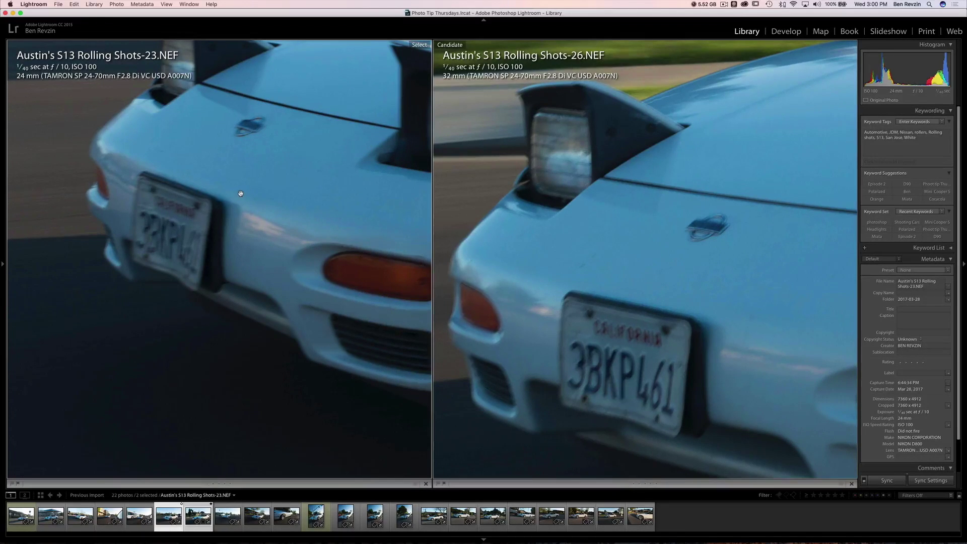
pyautogui.press('x')
pyautogui.press('g')
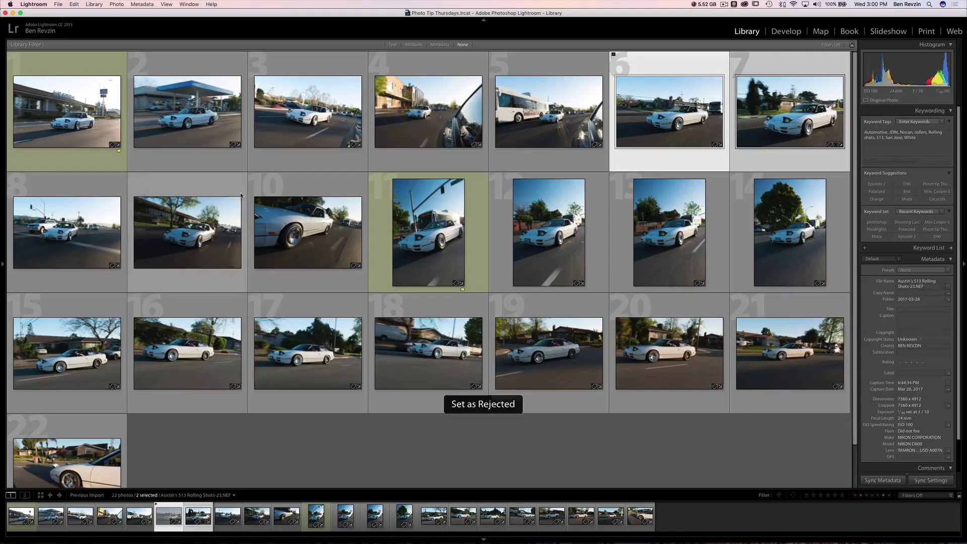
pyautogui.click(316, 434)
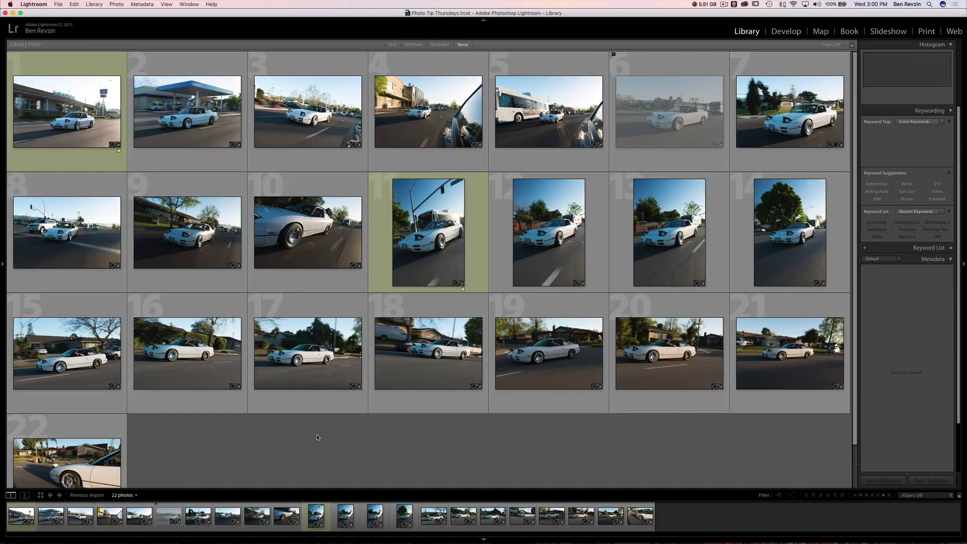
# Step: Open the four portrait-format rolling shots in Survey view and hide the side panels and the filmstrip
pyautogui.click(446, 241)
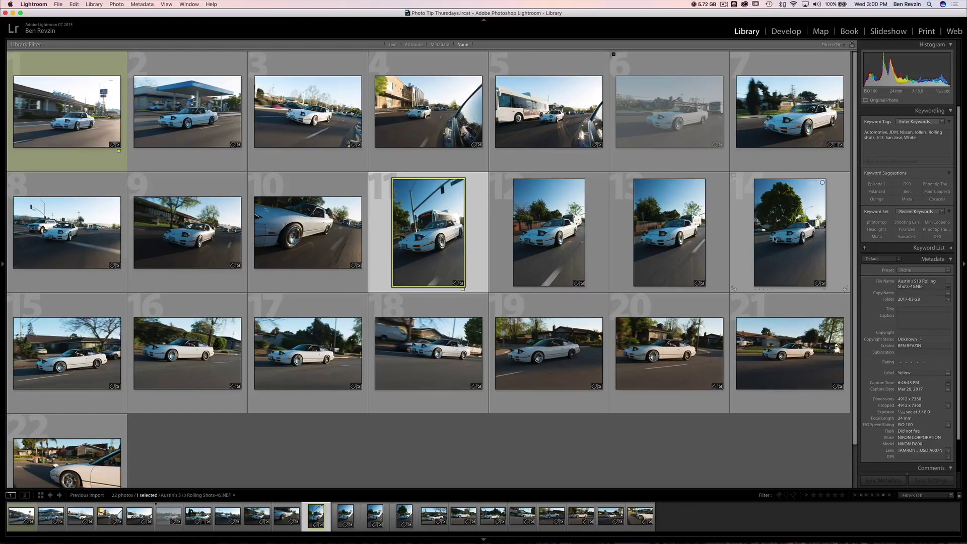
pyautogui.keyDown('shift'); pyautogui.click(775, 239); pyautogui.keyUp('shift')
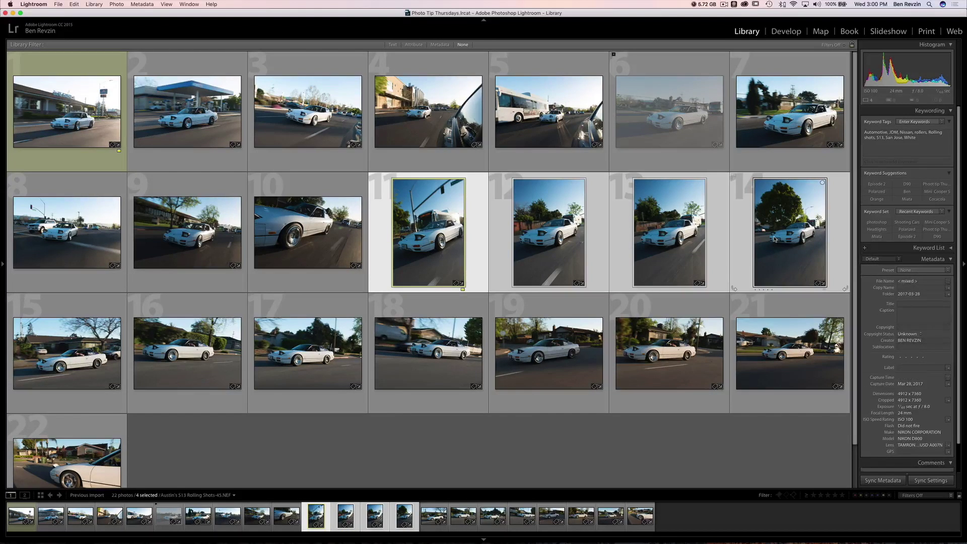
pyautogui.press('n')
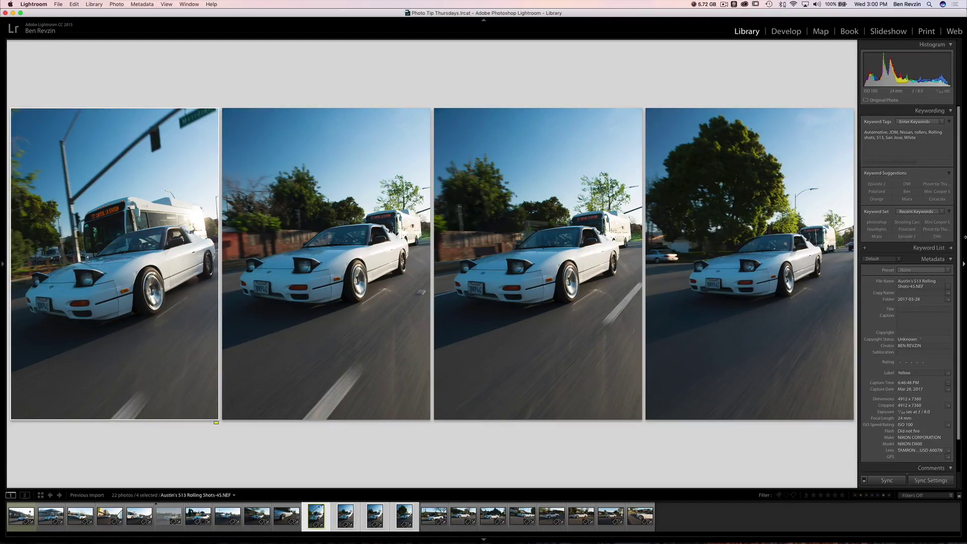
pyautogui.press('Tab')
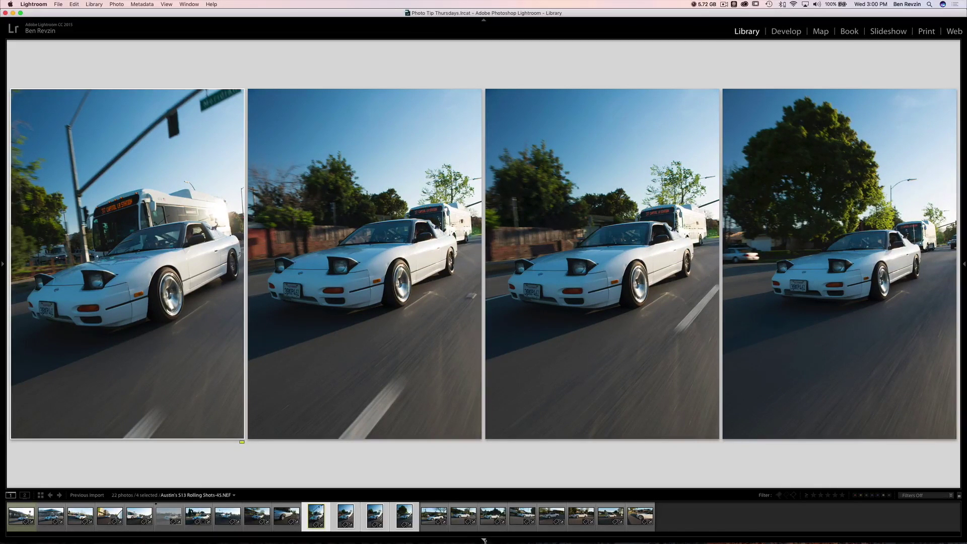
pyautogui.click(483, 539)
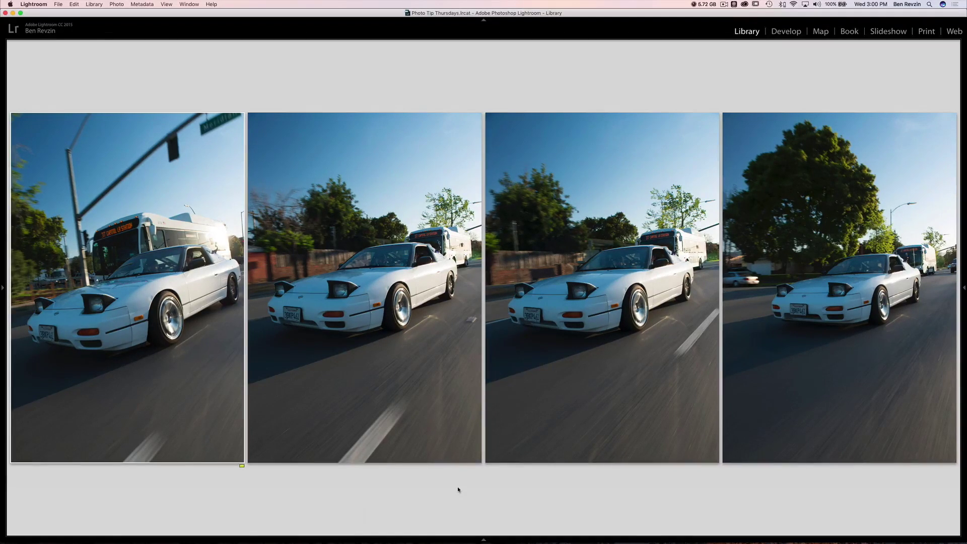
# Step: Cycle the Lights Out modes until only the four surveyed photos show against a black screen
pyautogui.press('l')
pyautogui.press('l')
pyautogui.press('l')
pyautogui.press('l')
pyautogui.press('l')
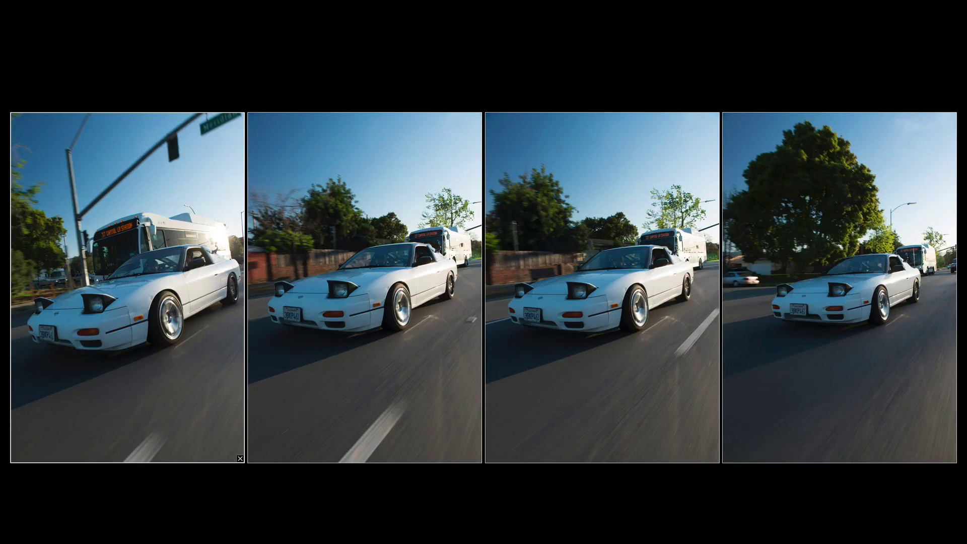
# Step: Reject the two middle photos with the fence behind the car, drop them from the survey, and return to the grid with the lights on
pyautogui.click(369, 264)
pyautogui.click(548, 295)
pyautogui.press('x')
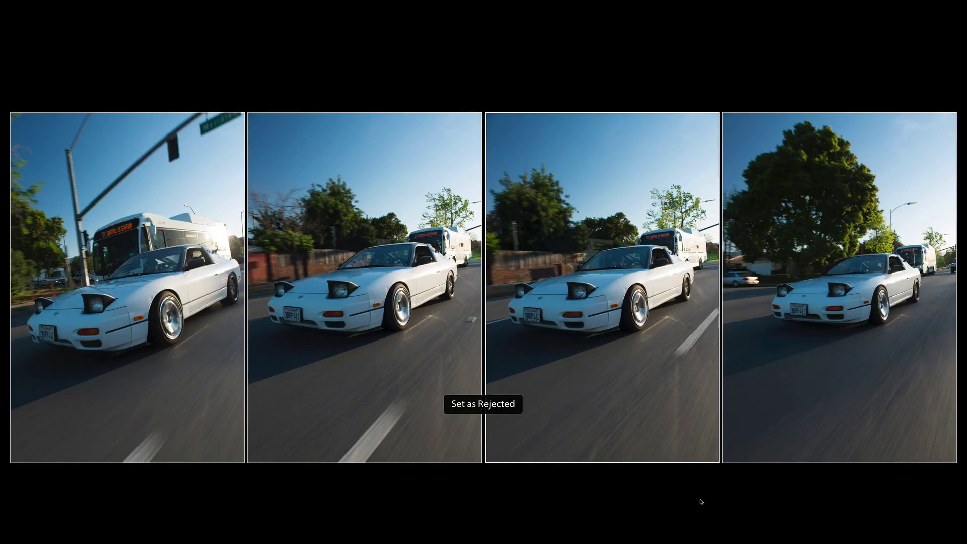
pyautogui.click(715, 458)
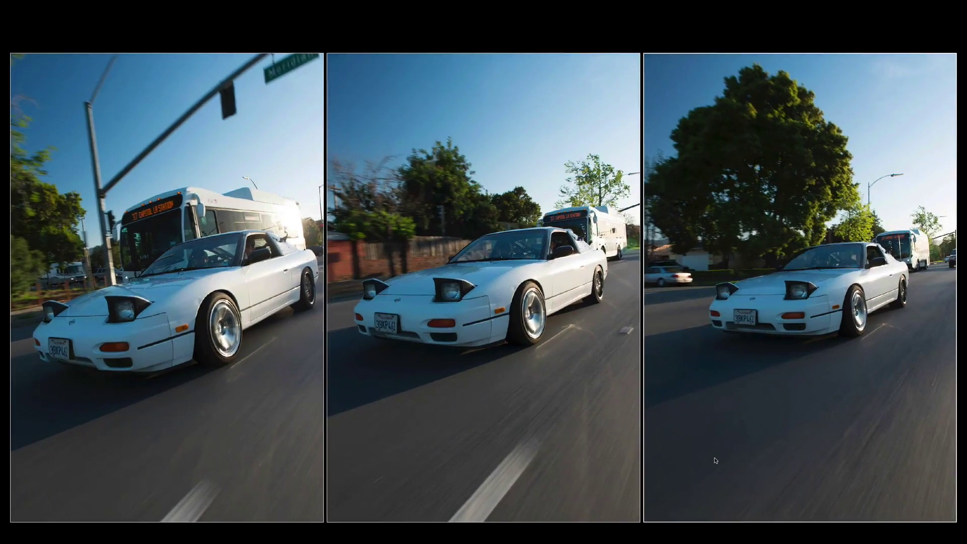
pyautogui.click(524, 375)
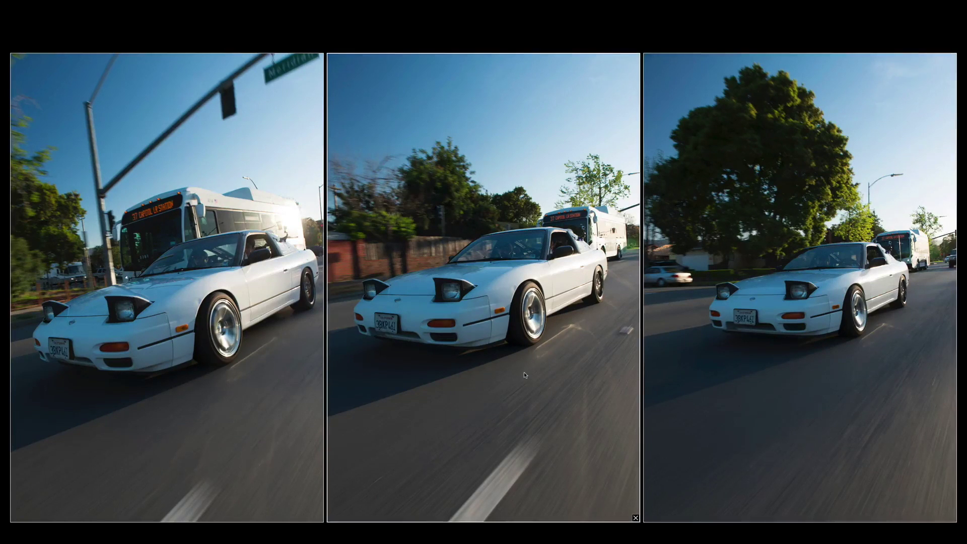
pyautogui.press('x')
pyautogui.click(636, 517)
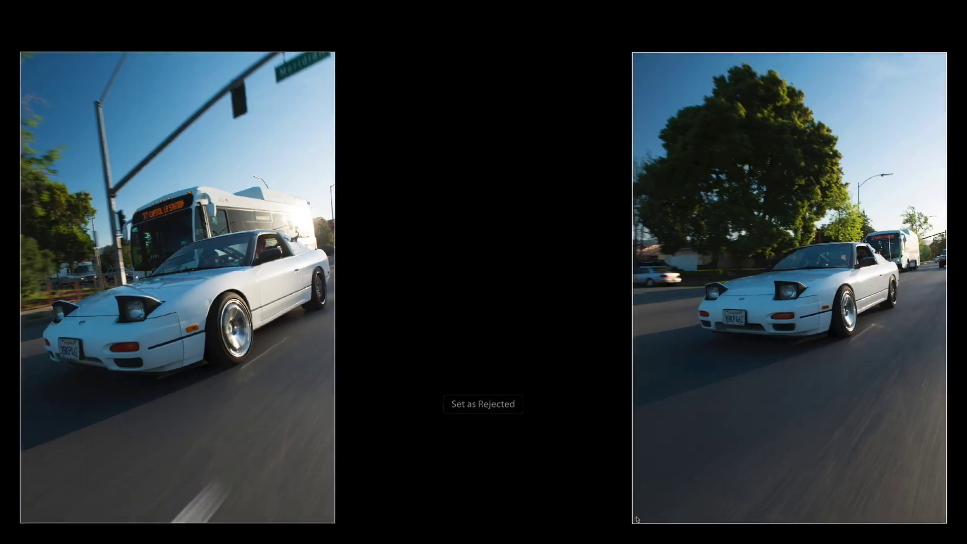
pyautogui.press('g')
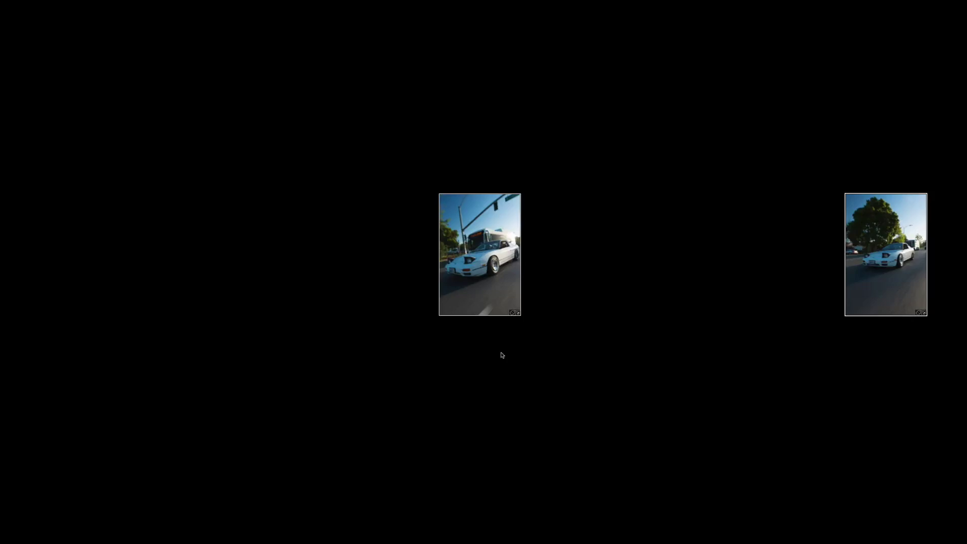
pyautogui.press('l')
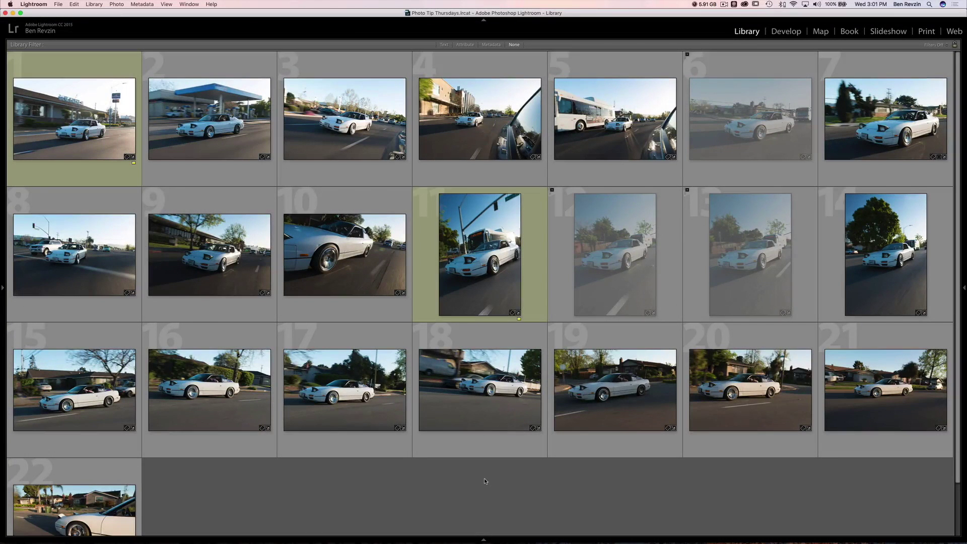
# Step: Open grid photos 15 through 18, the four side-on residential street shots, together in Survey view
pyautogui.scroll(-3, 485, 479)
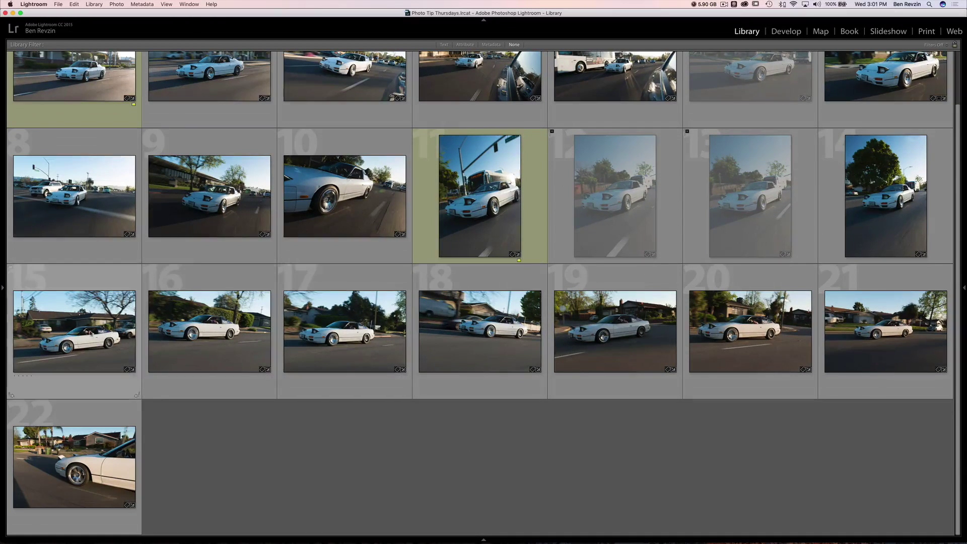
pyautogui.click(76, 333)
pyautogui.keyDown('shift'); pyautogui.click(521, 339); pyautogui.keyUp('shift')
pyautogui.press('n')
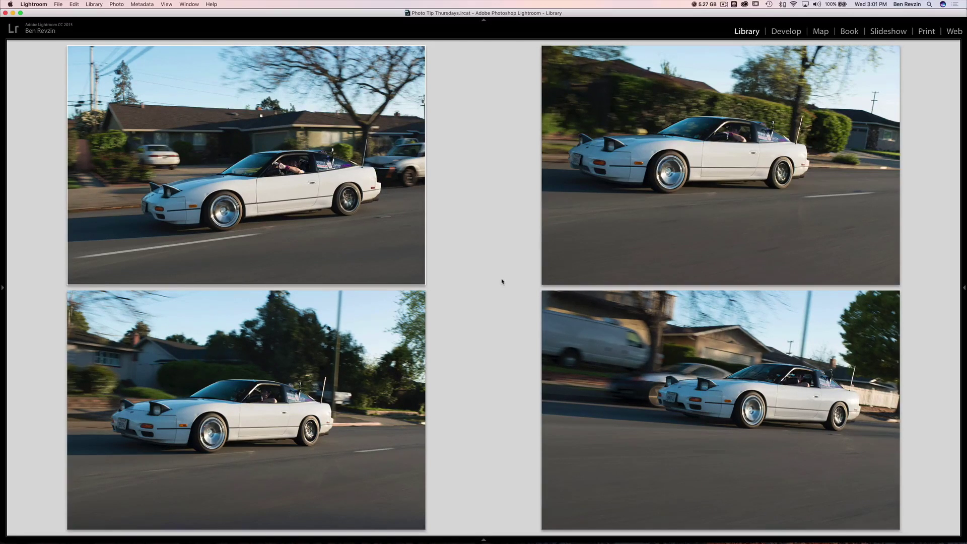
# Step: Reject the photo with the hedge and the one with the bare tree and parked car, removing both from the survey
pyautogui.click(703, 203)
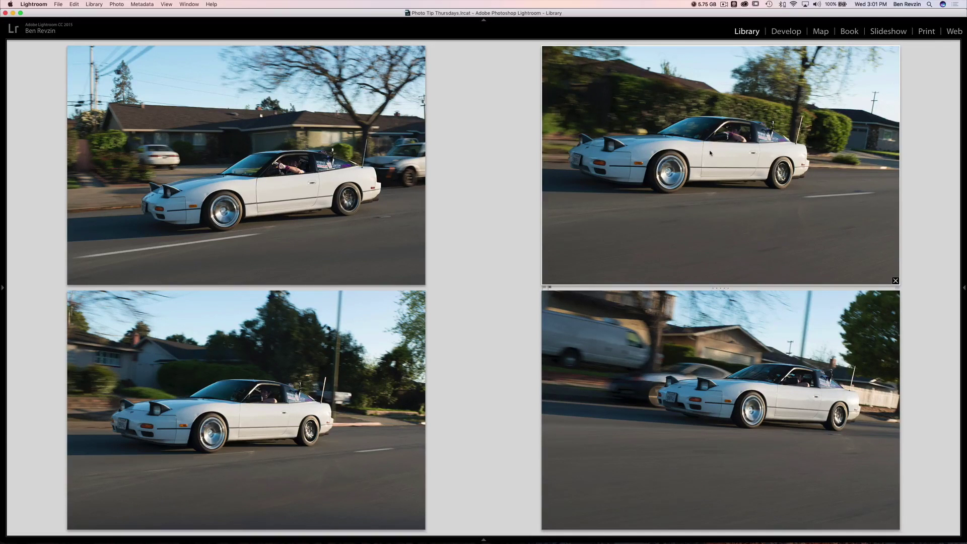
pyautogui.click(894, 280)
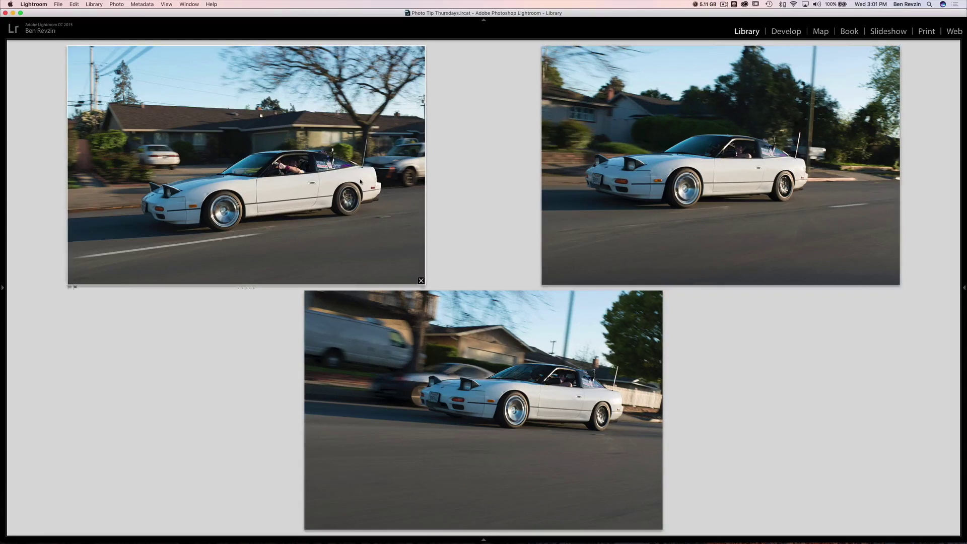
pyautogui.press('x')
pyautogui.click(421, 281)
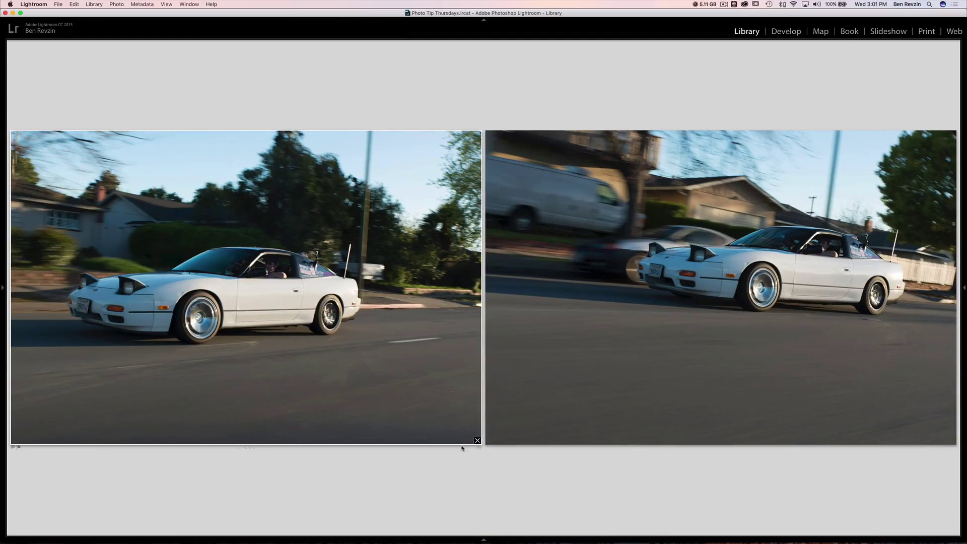
# Step: View Rolling Shots-55 and Rolling Shots-57 in full side by side in Compare view
pyautogui.press('g')
pyautogui.press('c')
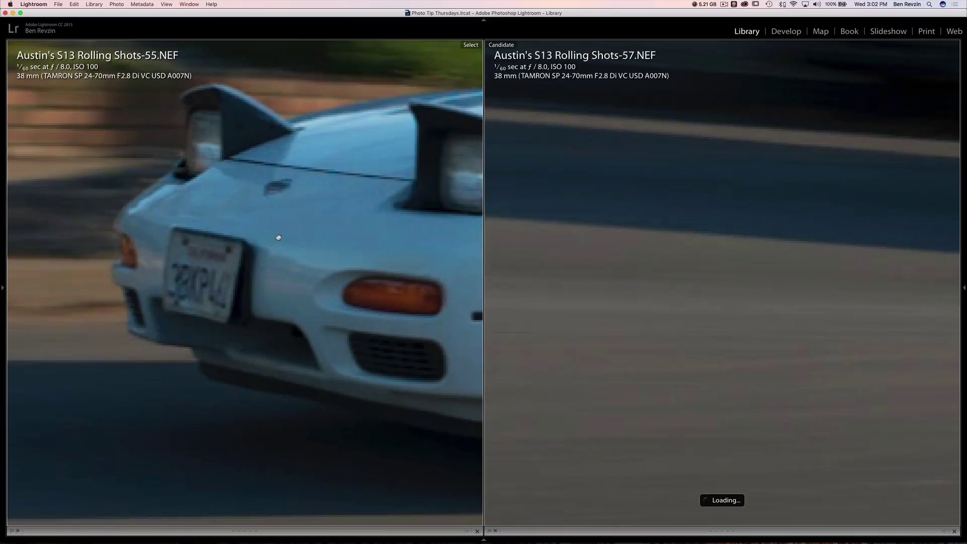
pyautogui.click(287, 237)
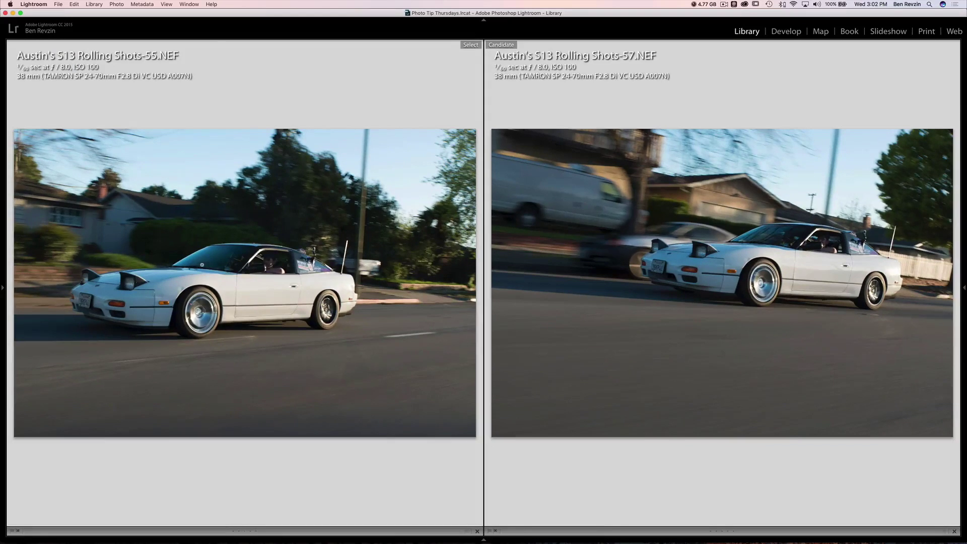
pyautogui.press('g')
# Step: Examine the car's front end zoomed in on Rolling Shots-55 and Rolling Shots-57, reject Rolling Shots-55, and return to the grid
pyautogui.doubleClick(340, 342)
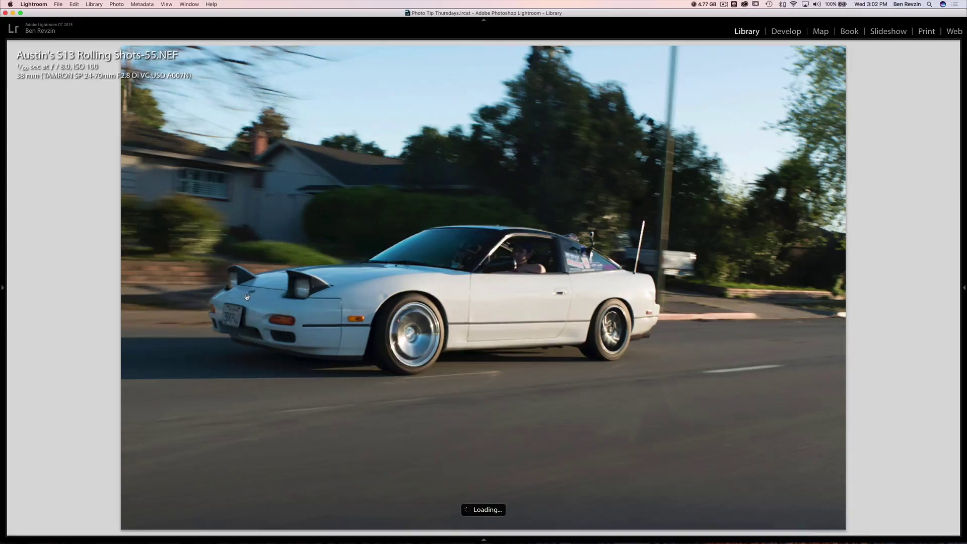
pyautogui.click(247, 298)
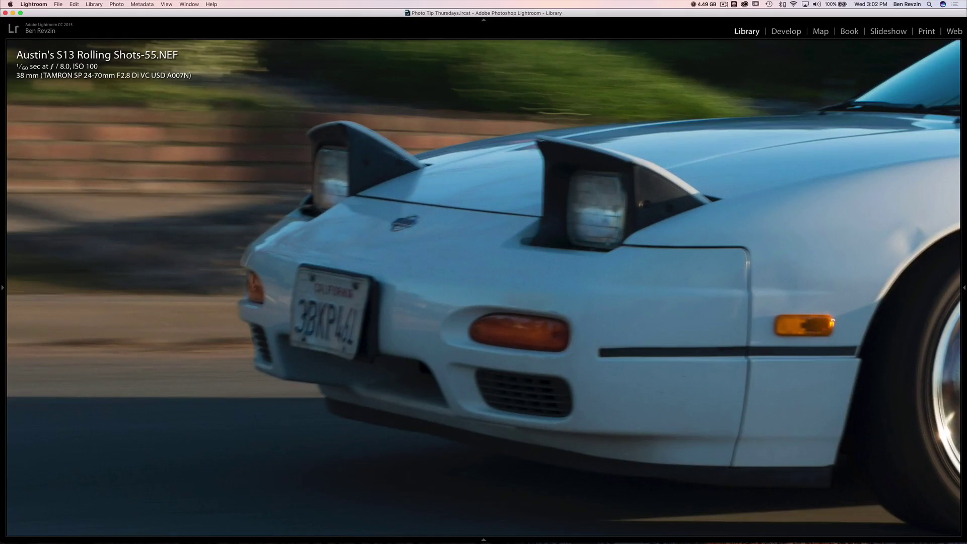
pyautogui.press('Right')
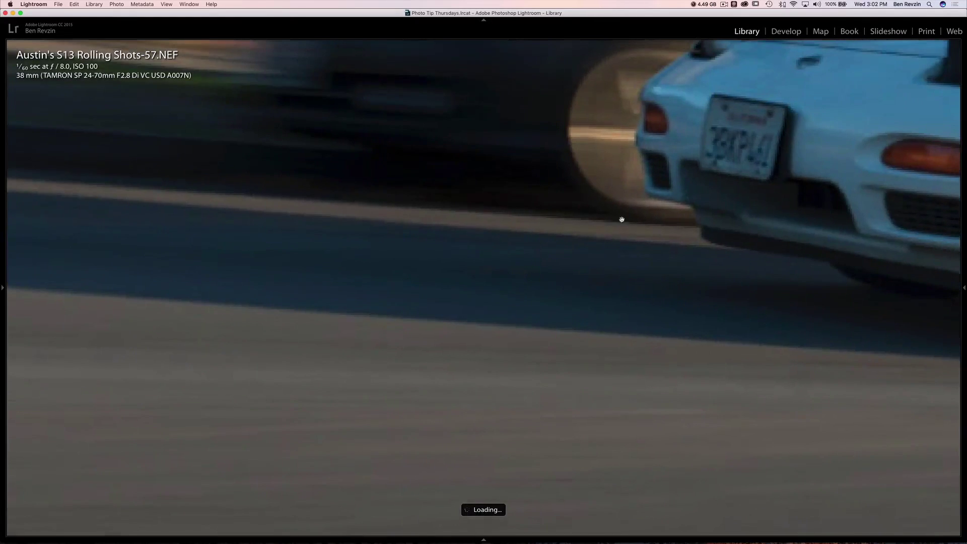
pyautogui.moveTo(621, 218); pyautogui.dragTo(251, 280)
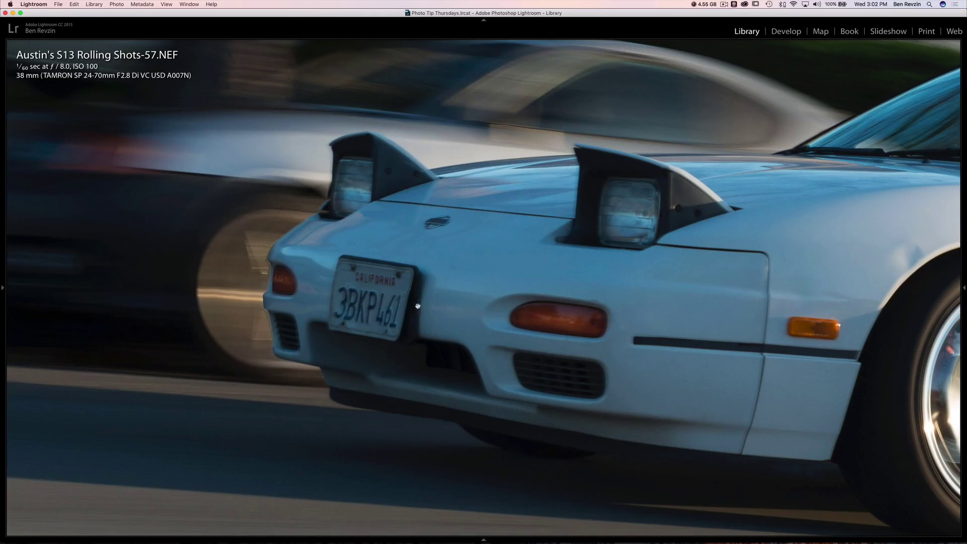
pyautogui.press('Left')
pyautogui.press('x')
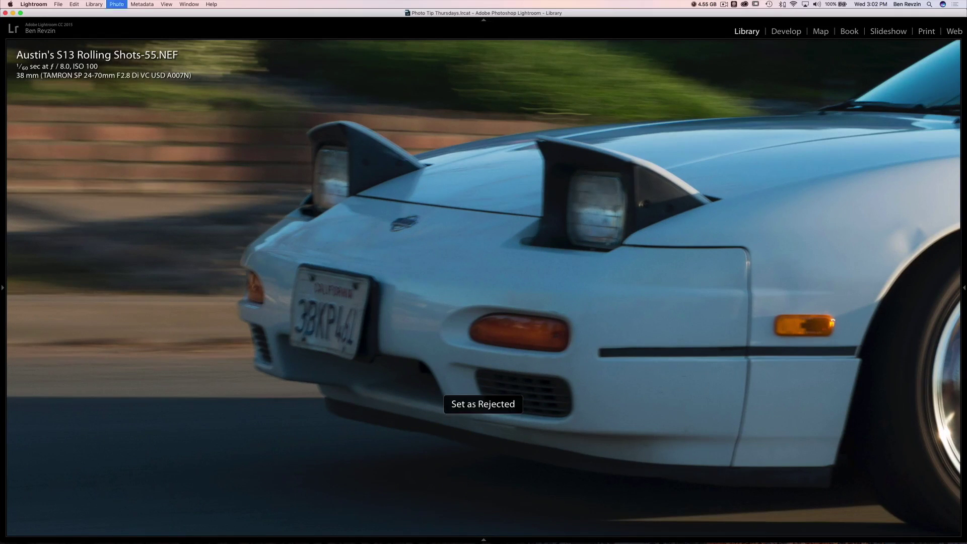
pyautogui.press('g')
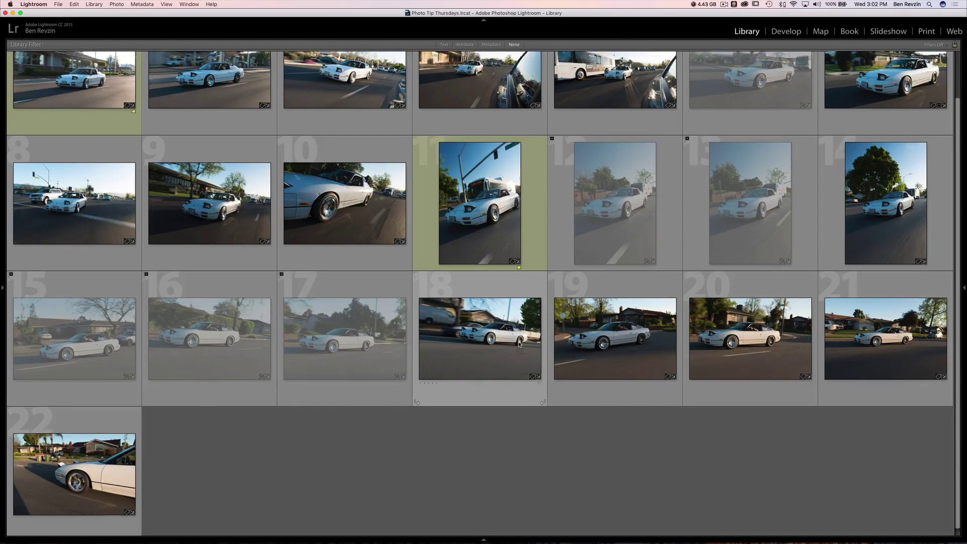
# Step: Open Rolling Shots-57 in the Develop module with the whole photo fitted to the view
pyautogui.scroll(2, 473, 382)
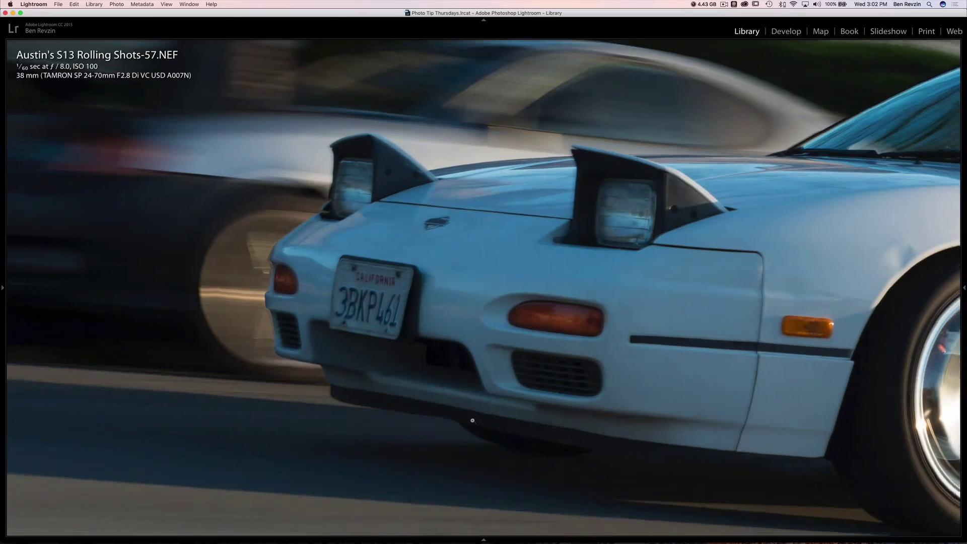
pyautogui.click(472, 420)
pyautogui.press('d')
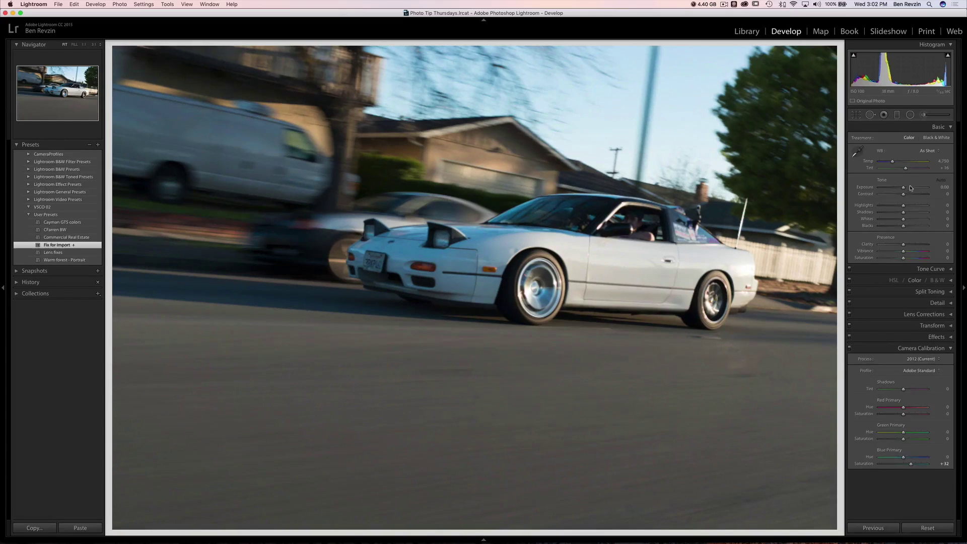
# Step: Set the photo's Exposure to +0.85, Highlights to −57, Whites to −17 and Clarity to +15
pyautogui.click(907, 187)
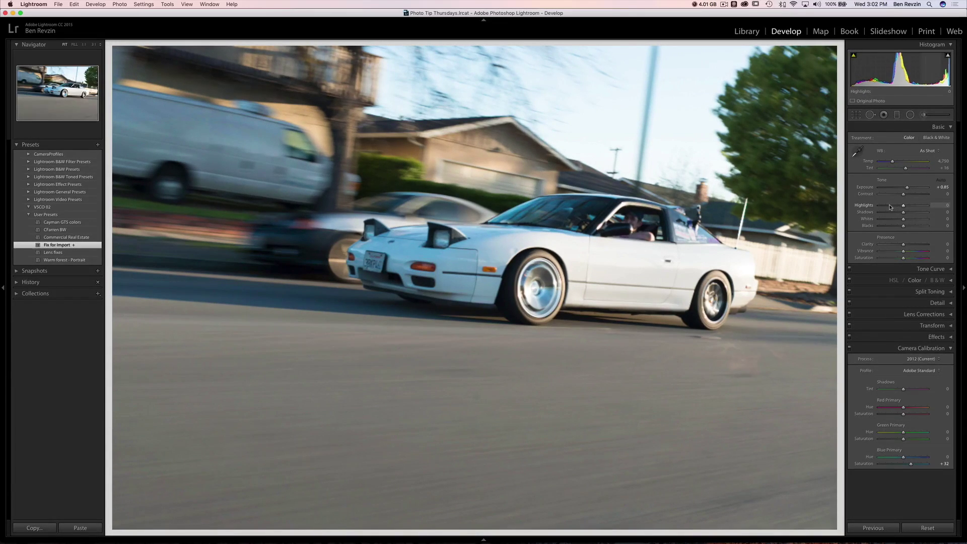
pyautogui.click(889, 206)
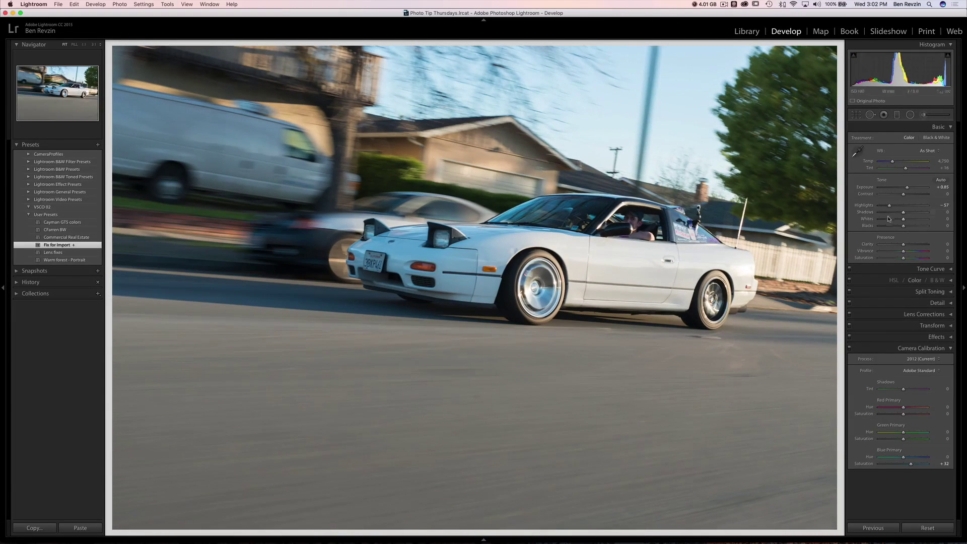
pyautogui.click(900, 219)
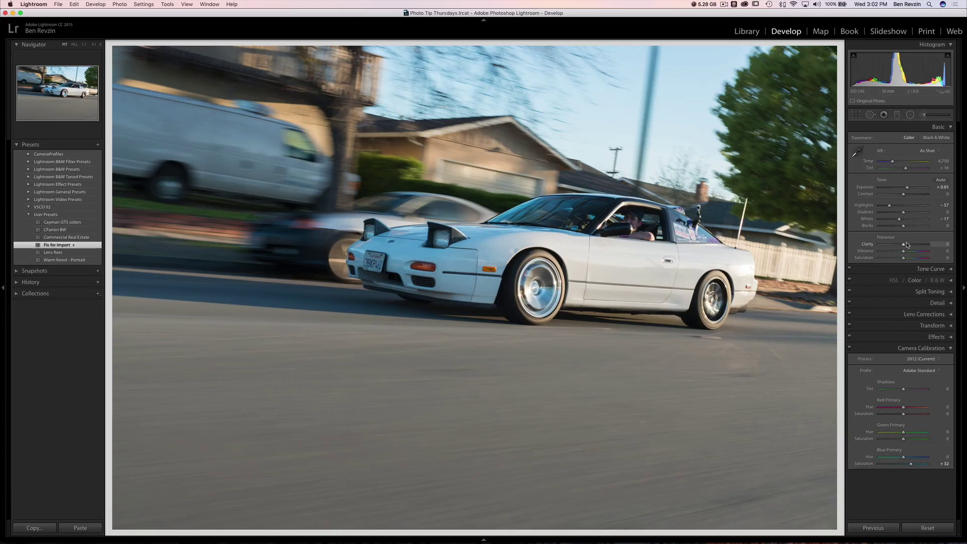
pyautogui.moveTo(907, 245); pyautogui.dragTo(941, 246)
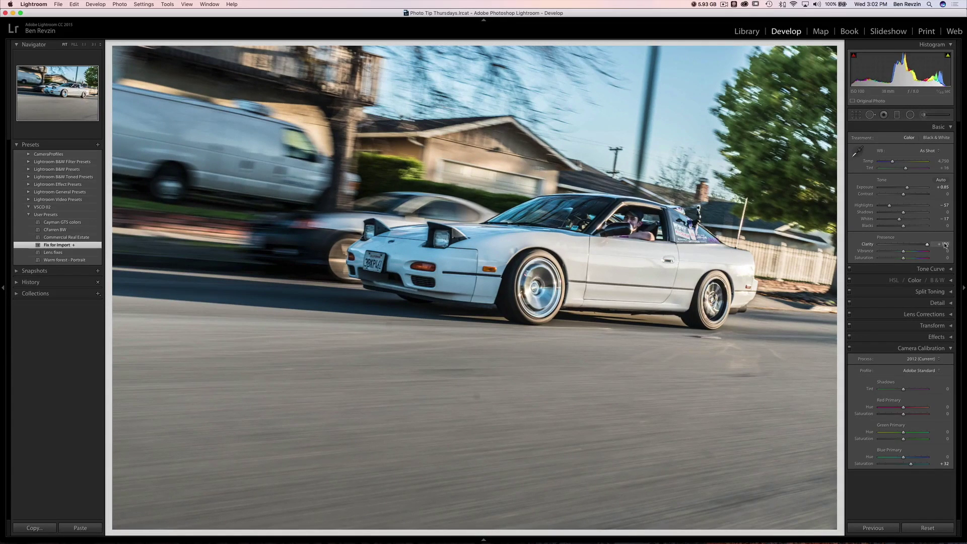
pyautogui.click(907, 244)
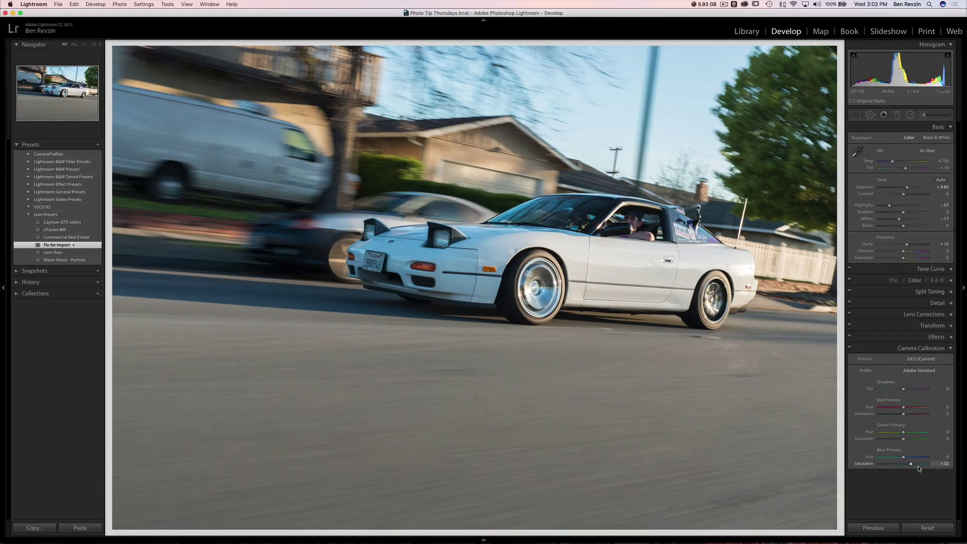
# Step: Set the Blue Primary Saturation in the photo's Camera Calibration to −49
pyautogui.moveTo(918, 468); pyautogui.dragTo(799, 440)
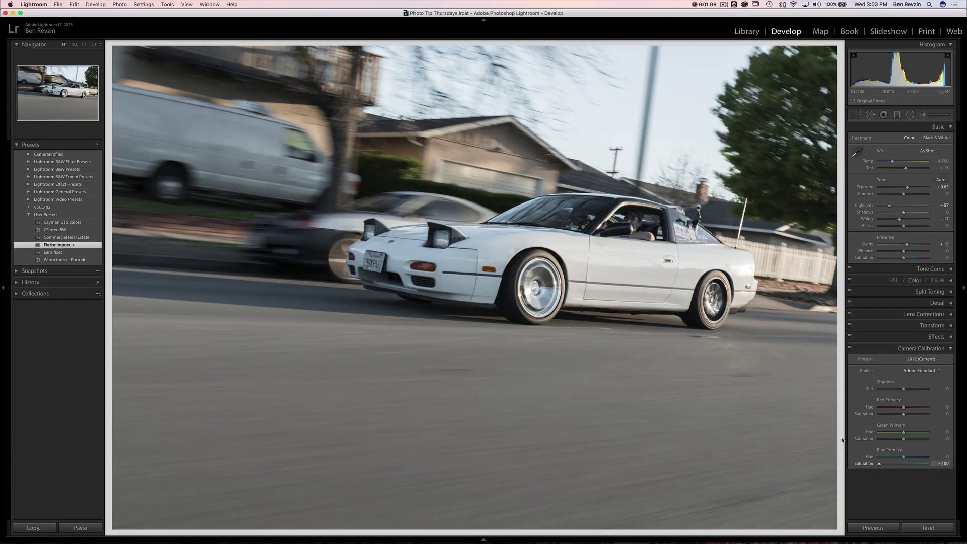
pyautogui.moveTo(879, 464); pyautogui.dragTo(939, 452)
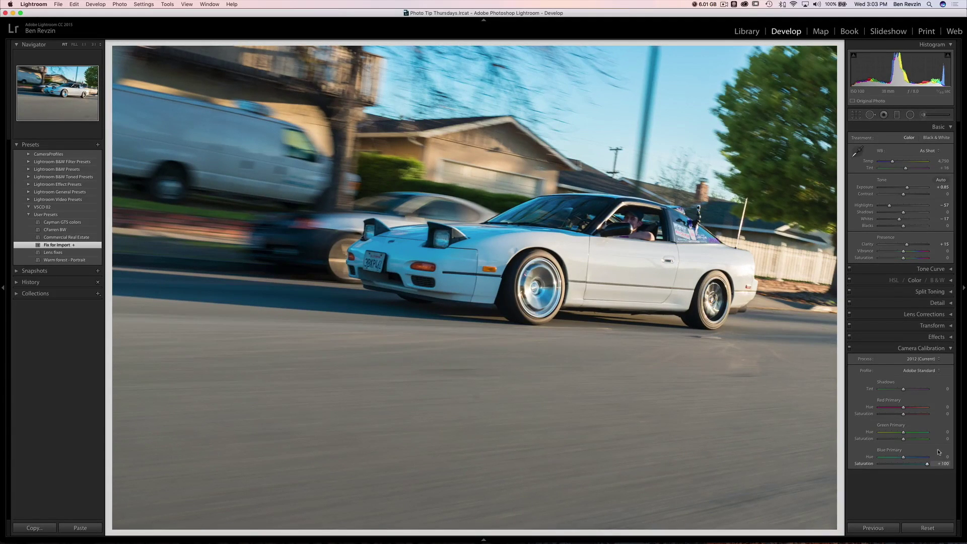
pyautogui.moveTo(877, 440); pyautogui.dragTo(812, 431)
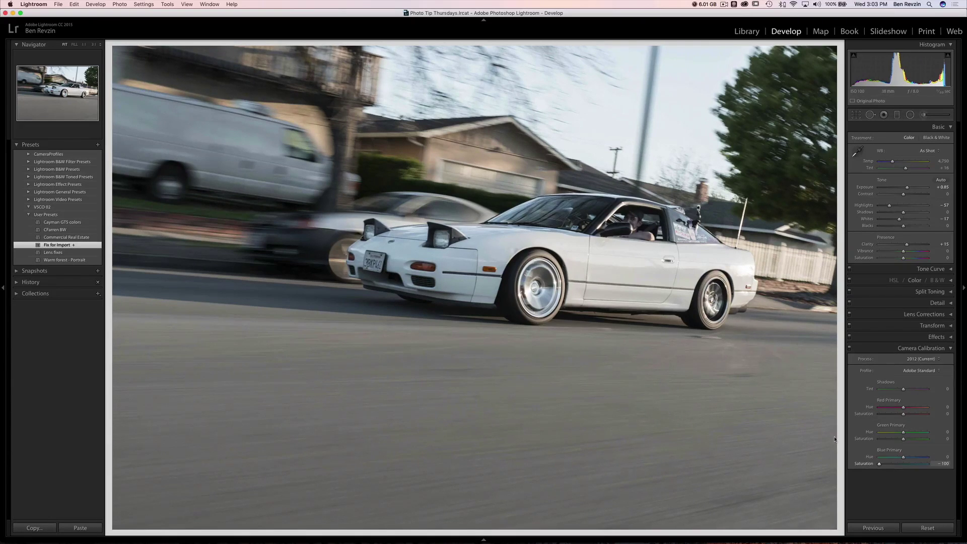
pyautogui.moveTo(879, 463); pyautogui.dragTo(892, 464)
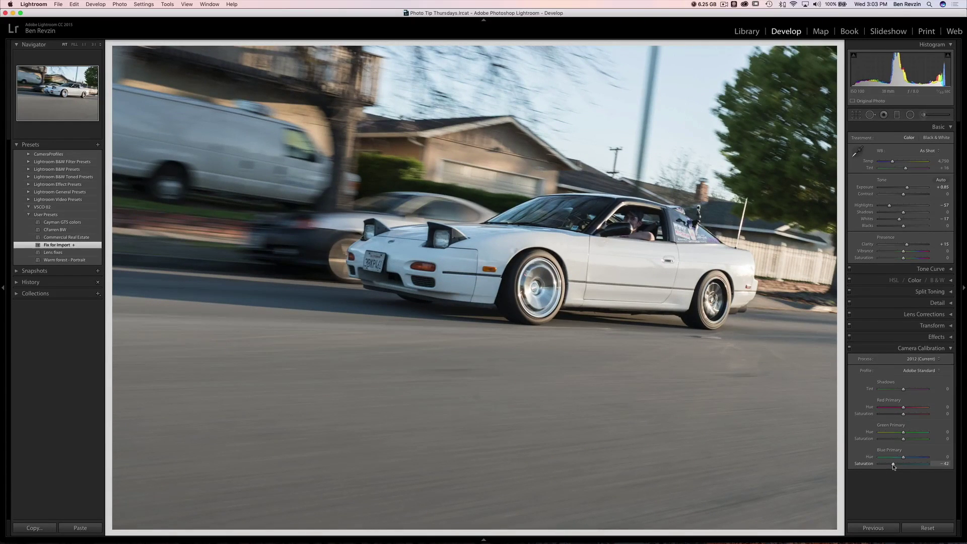
pyautogui.moveTo(893, 466)
pyautogui.mouseDown()
pyautogui.moveTo(922, 466)
pyautogui.moveTo(892, 464)
pyautogui.mouseUp()
# Step: Add a graduated filter with the "road rolling shots" effect over the road, from the photo's bottom edge up to the car
pyautogui.click(897, 115)
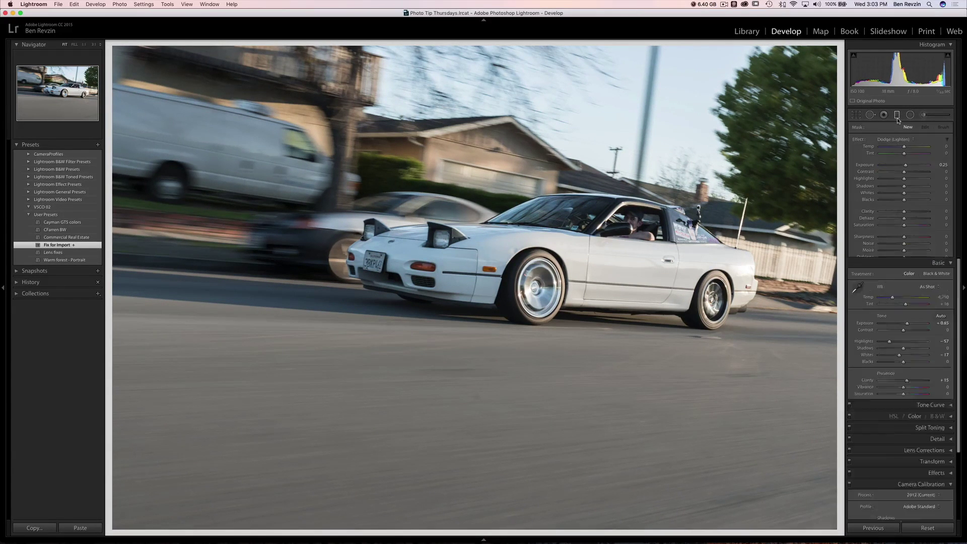
pyautogui.click(895, 138)
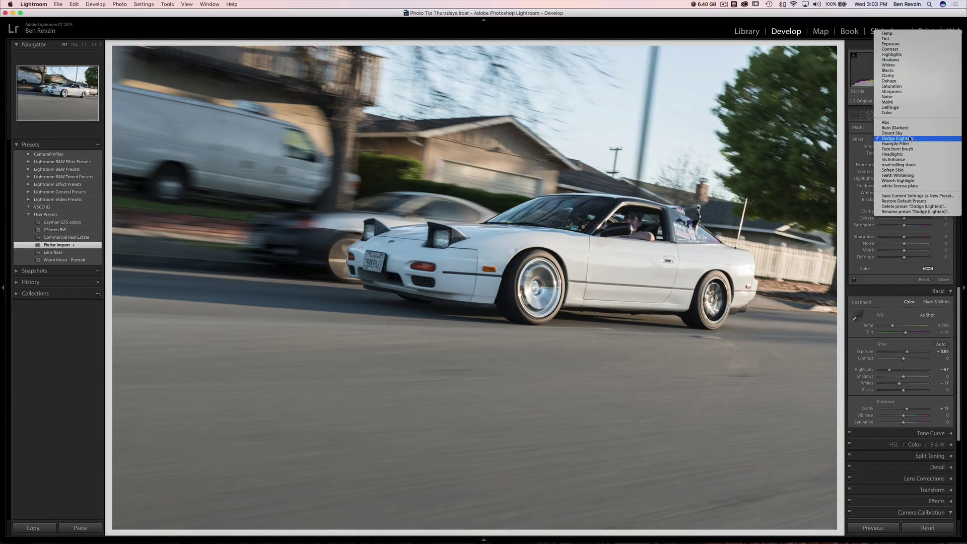
pyautogui.click(923, 166)
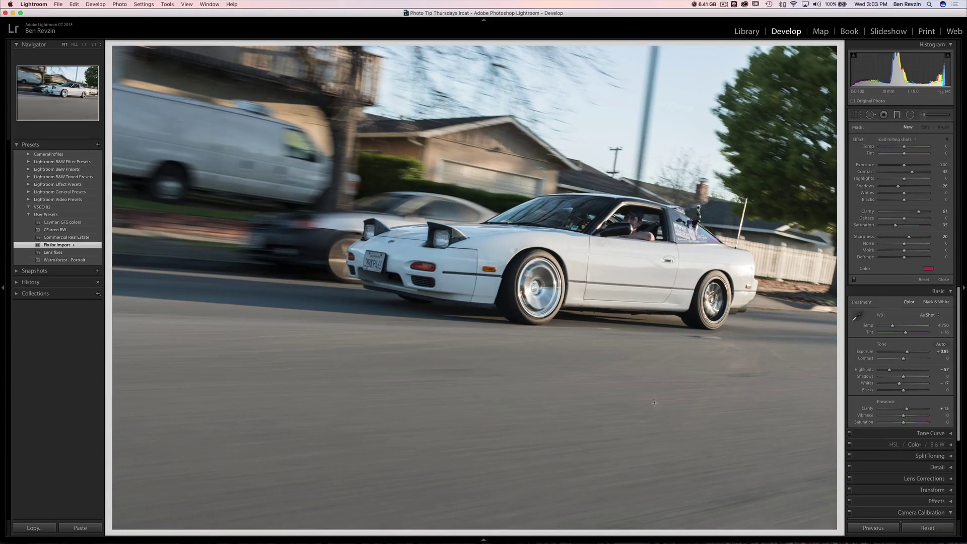
pyautogui.moveTo(554, 528); pyautogui.dragTo(552, 259)
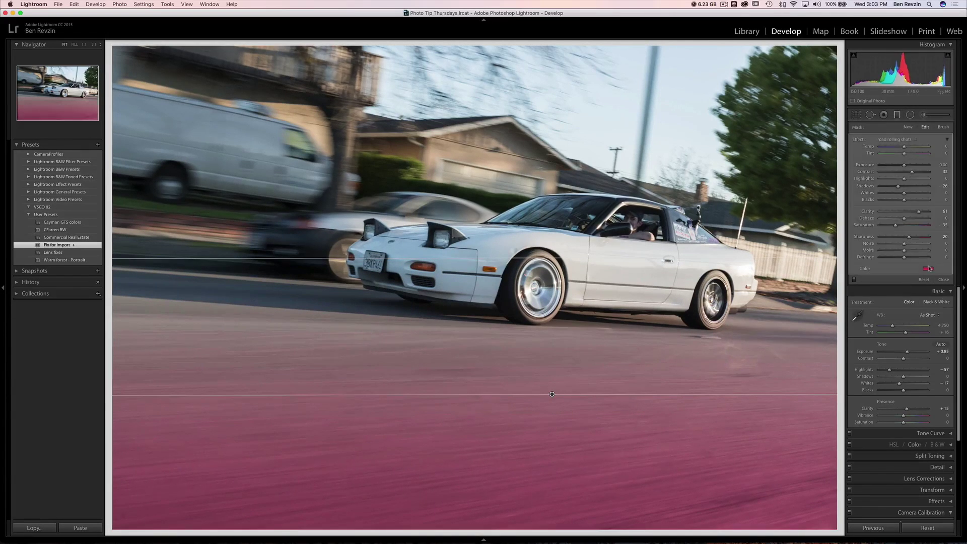
# Step: Remove the color tint from the road's graduated filter by setting its color saturation to 0, and compare the filter off and on
pyautogui.click(928, 269)
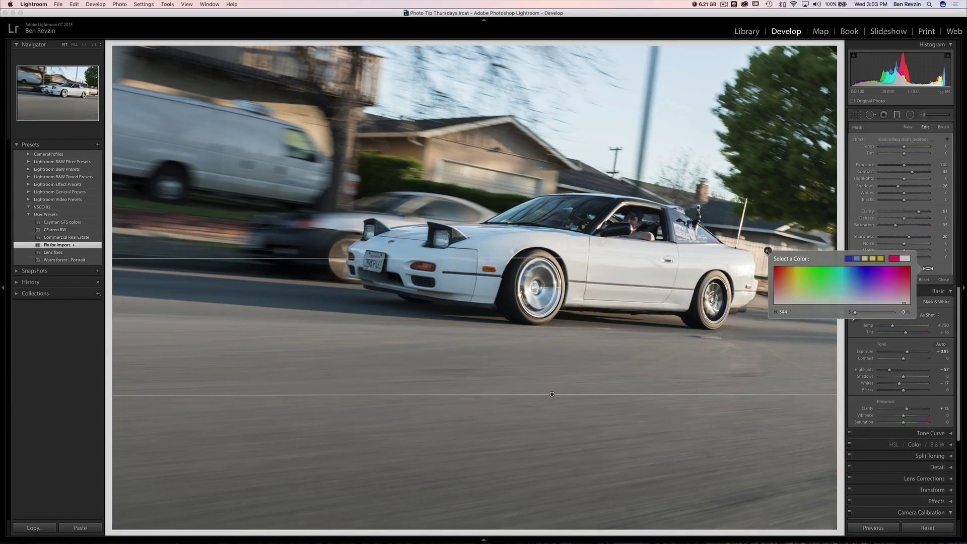
pyautogui.click(767, 250)
pyautogui.click(854, 280)
pyautogui.click(854, 279)
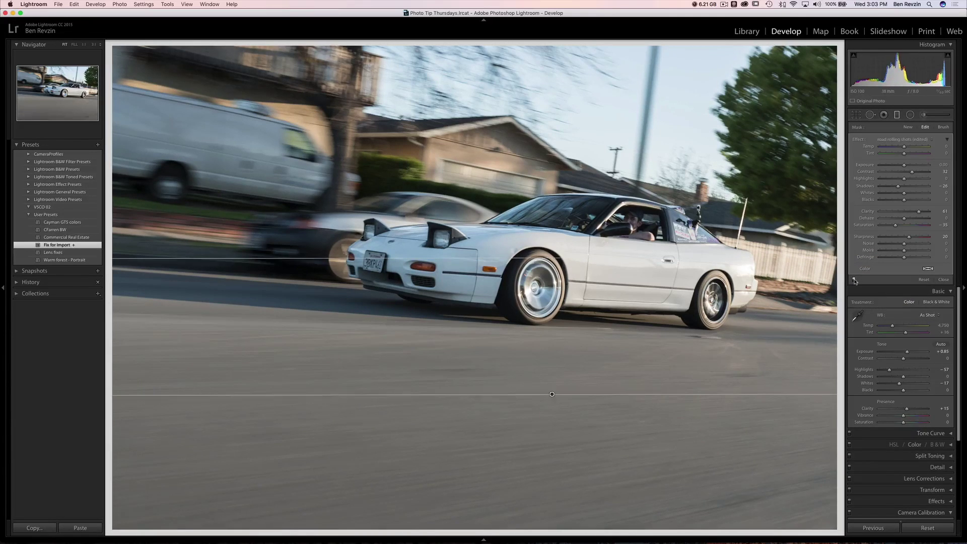
pyautogui.click(854, 279)
pyautogui.click(853, 280)
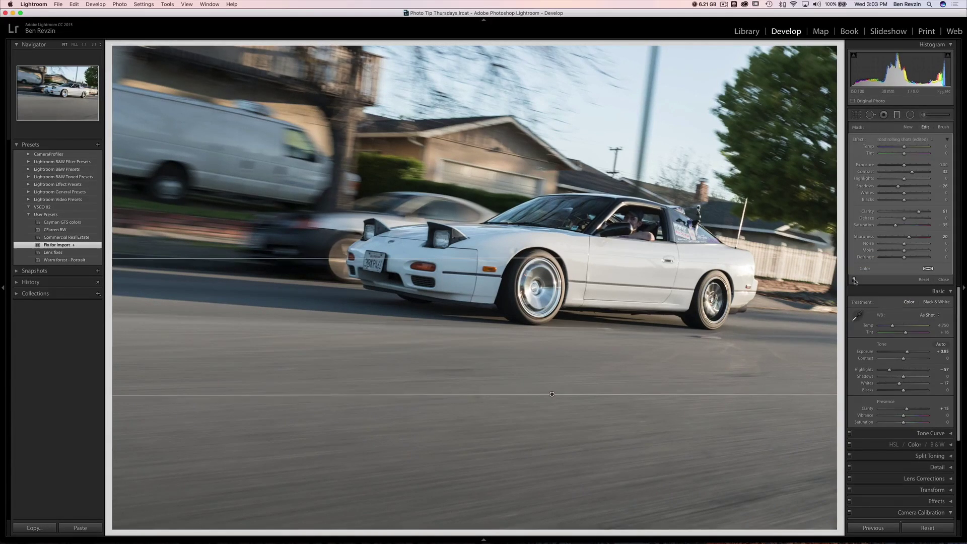
# Step: Add a second graduated filter with the Example Filter effect downward from the sky, and compare the photo with its before version
pyautogui.click(897, 114)
pyautogui.click(897, 115)
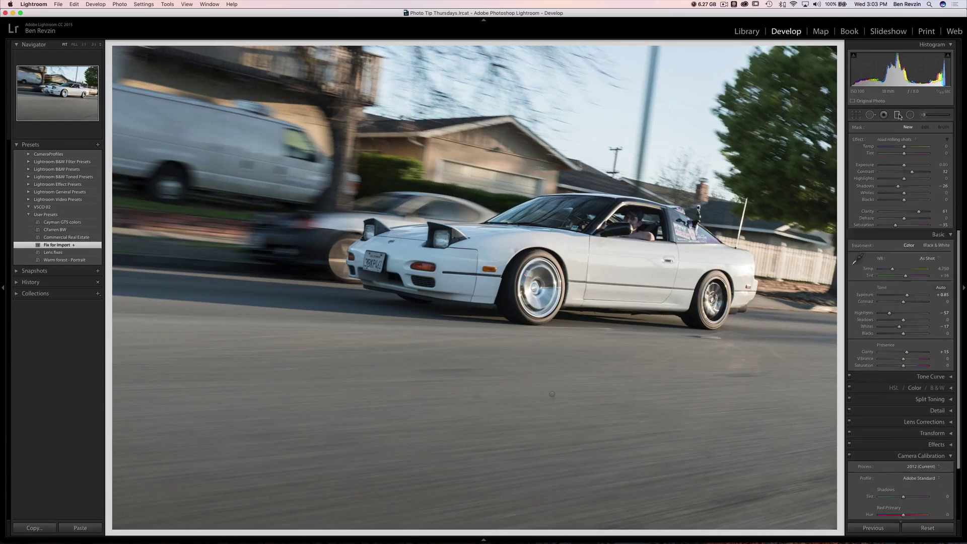
pyautogui.click(896, 141)
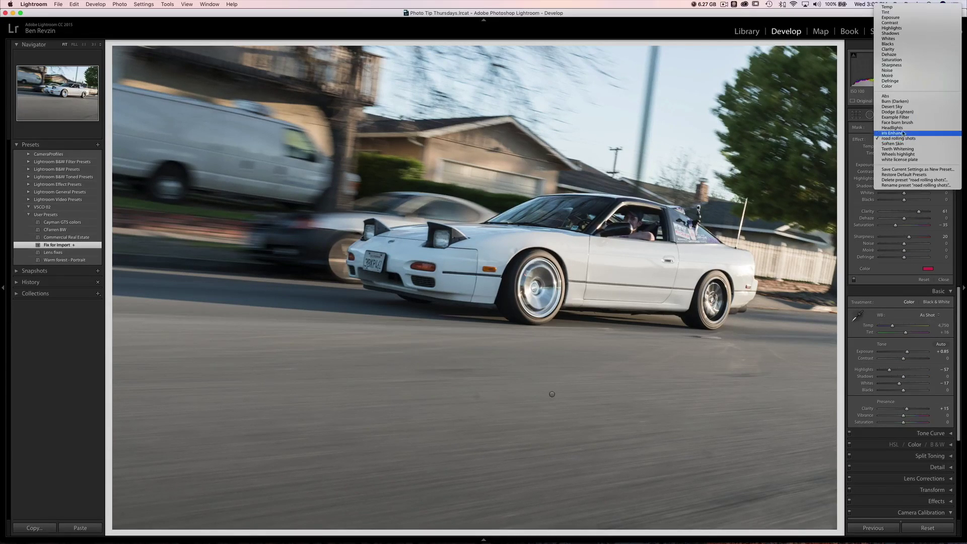
pyautogui.click(899, 117)
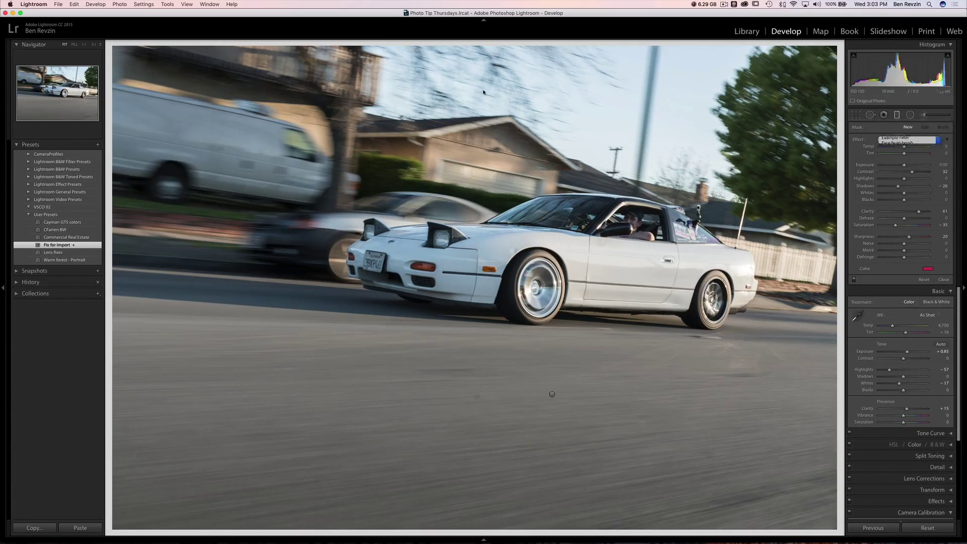
pyautogui.moveTo(481, 157); pyautogui.dragTo(491, 239)
pyautogui.press('m')
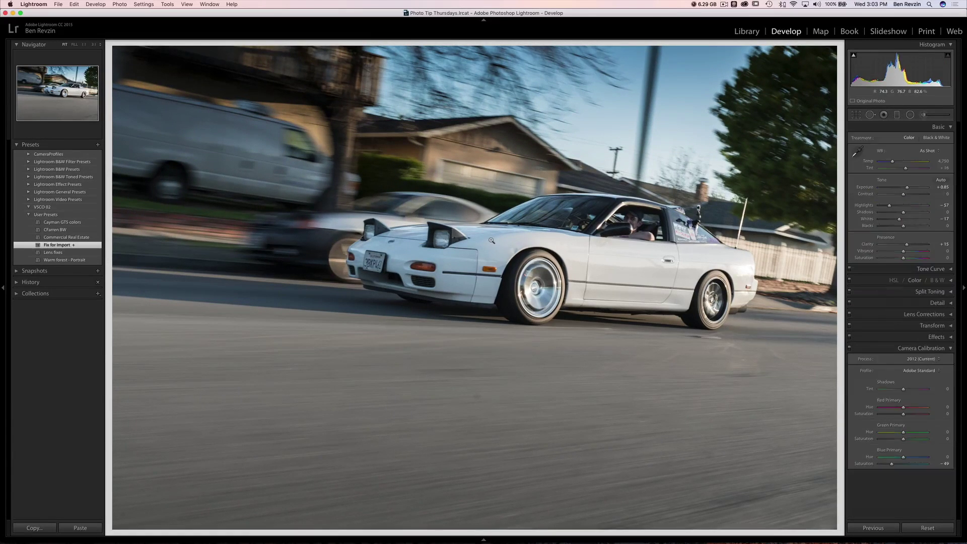
pyautogui.press('\\')
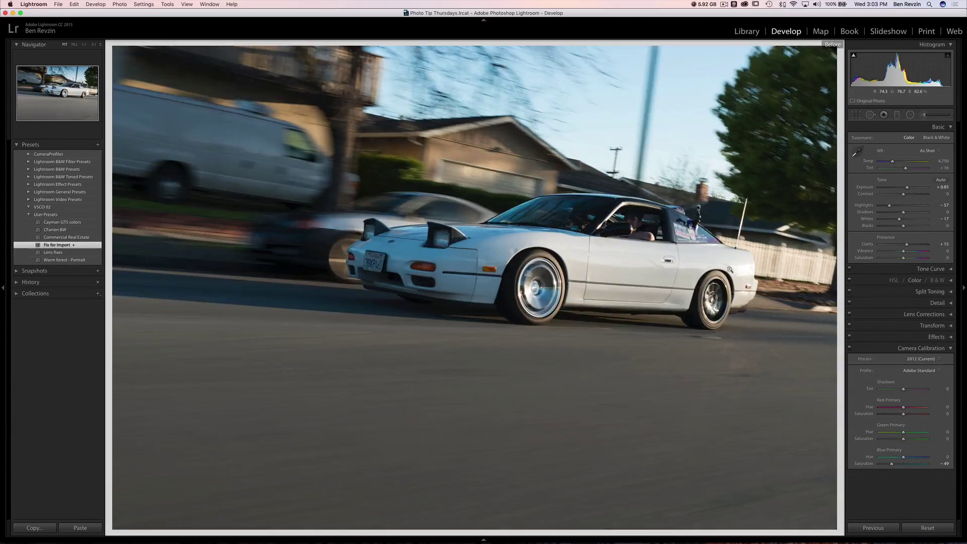
pyautogui.press('\\')
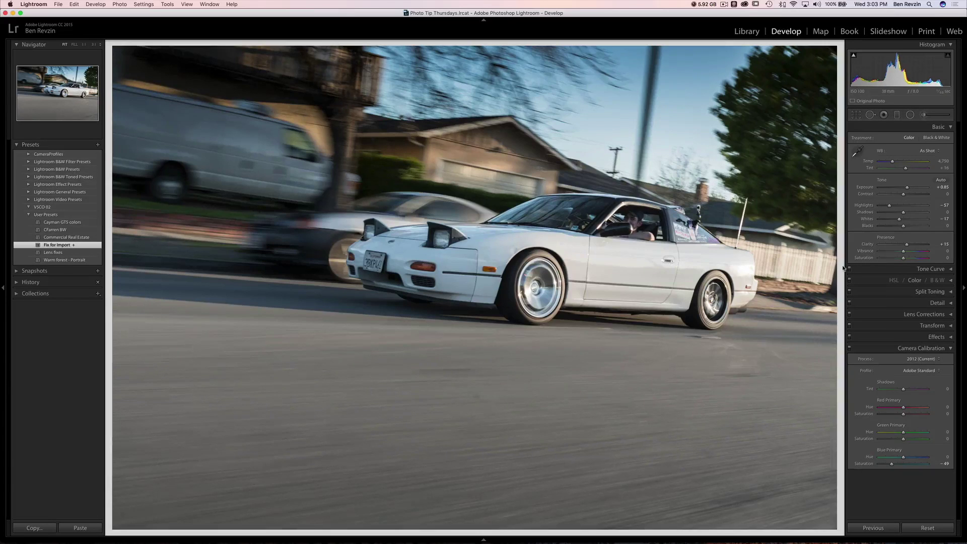
pyautogui.press('\\')
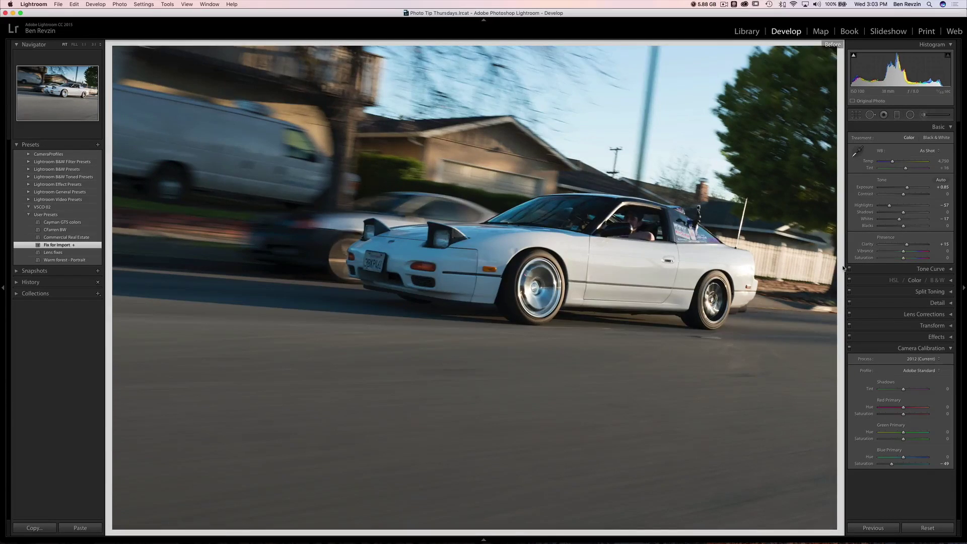
pyautogui.press('\\')
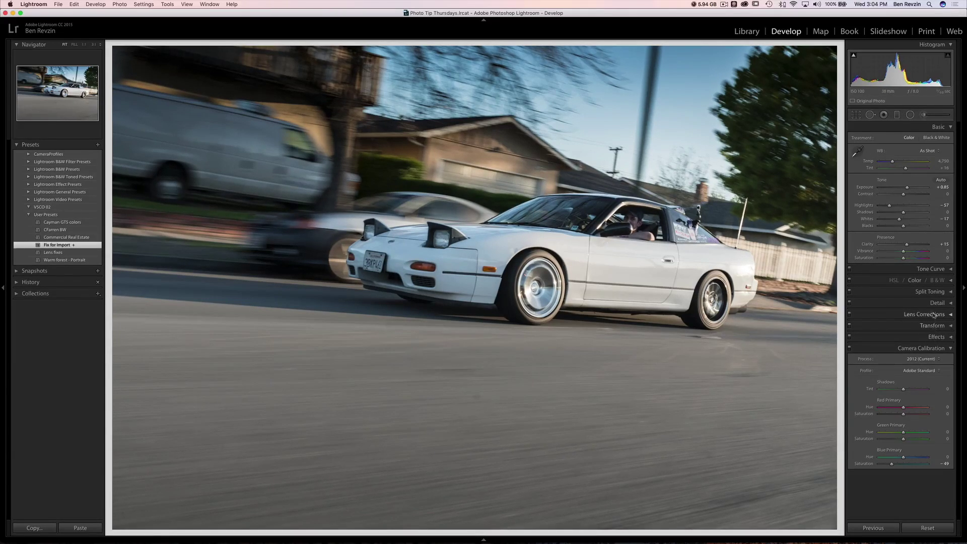
# Step: Try a Post-Crop Vignetting Amount of −100 on the photo and undo it
pyautogui.click(934, 338)
pyautogui.moveTo(903, 361); pyautogui.dragTo(855, 363)
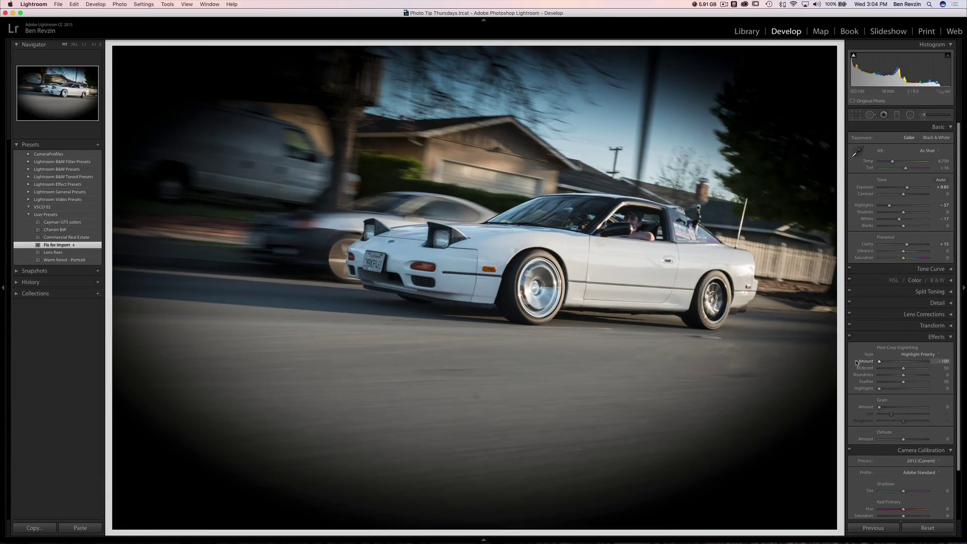
pyautogui.press('super+z')
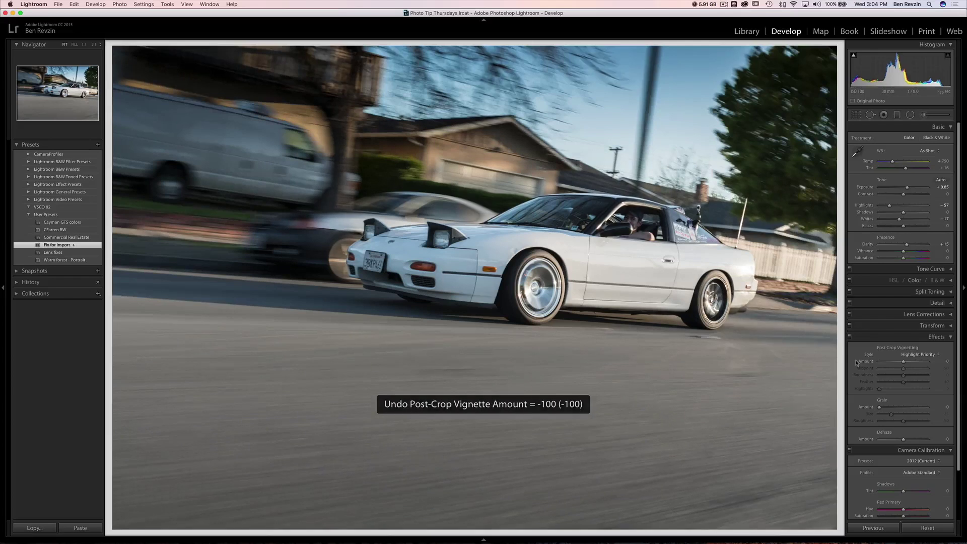
# Step: Add a radial filter with the Teeth Whitening effect and Clarity 25 on the front wheel, and lower its Exposure
pyautogui.click(911, 116)
pyautogui.click(896, 143)
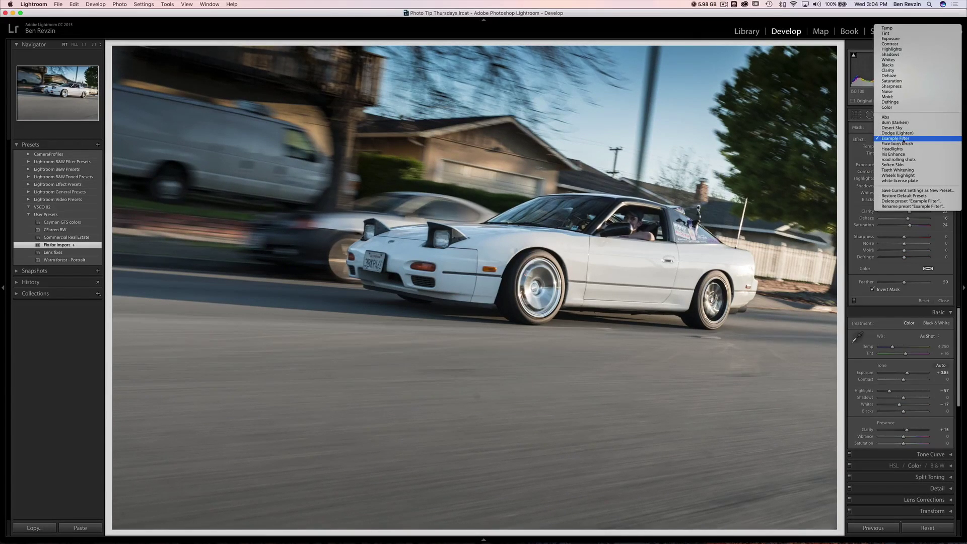
pyautogui.click(920, 170)
pyautogui.moveTo(904, 211); pyautogui.dragTo(910, 211)
pyautogui.moveTo(533, 275); pyautogui.dragTo(549, 296)
pyautogui.moveTo(906, 165); pyautogui.dragTo(901, 167)
# Step: Duplicate the front wheel's radial filter, fit the copy to the rear wheel, and show before and after side by side
pyautogui.rightClick(531, 288)
pyautogui.click(554, 305)
pyautogui.moveTo(532, 288); pyautogui.dragTo(711, 297)
pyautogui.moveTo(719, 264); pyautogui.dragTo(711, 318)
pyautogui.hotkey('shift', 'm')
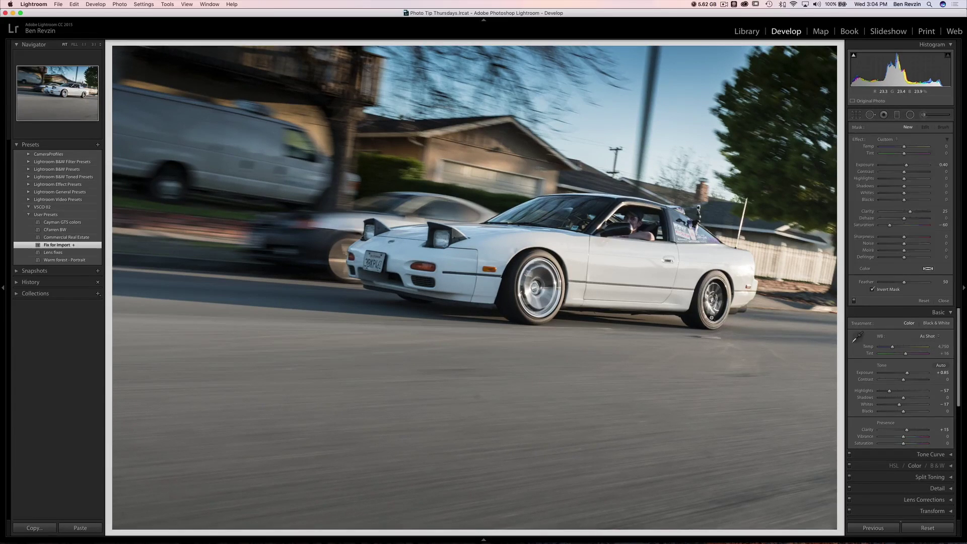
pyautogui.press('y')
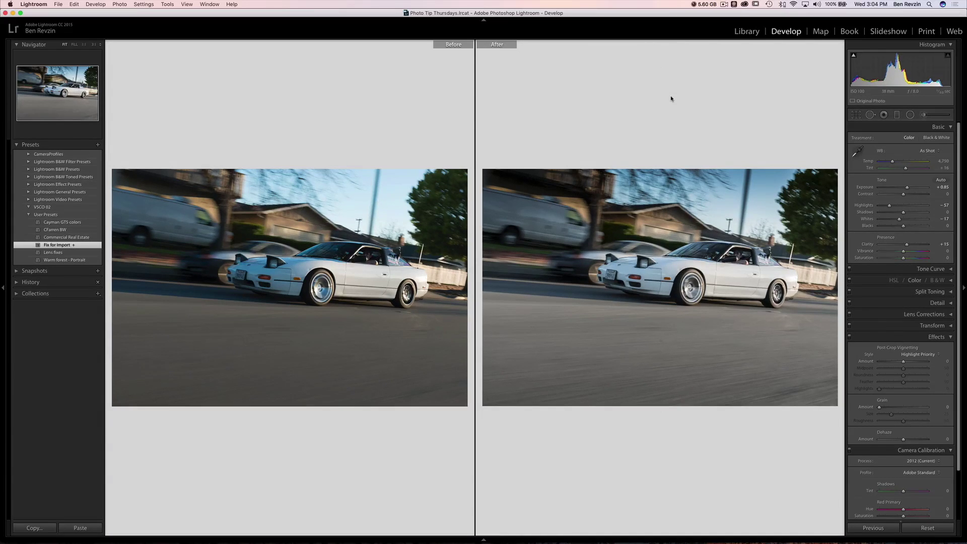
# Step: Reopen the photo in Develop and save all its settings as a user preset named with the owner's first name plus "S13 Roller"
pyautogui.press('g')
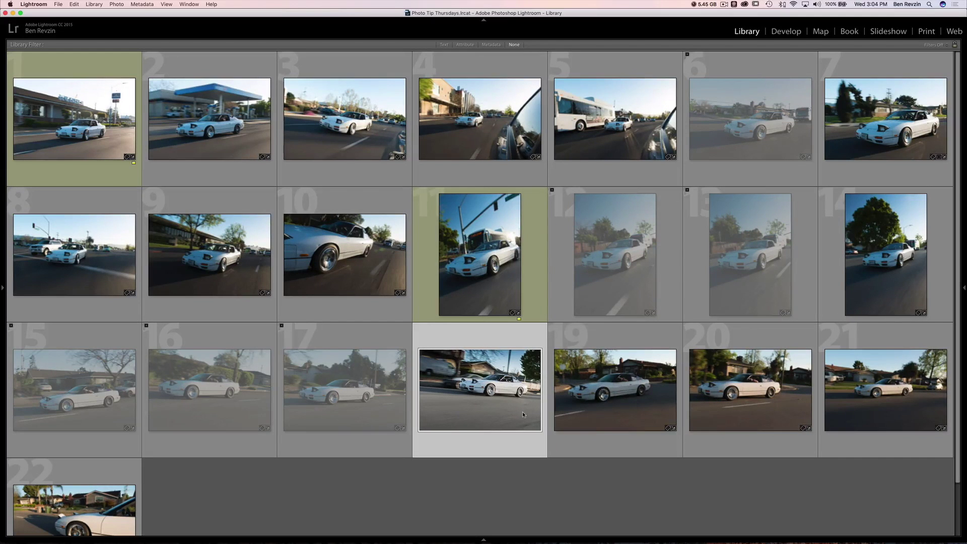
pyautogui.doubleClick(522, 412)
pyautogui.press('d')
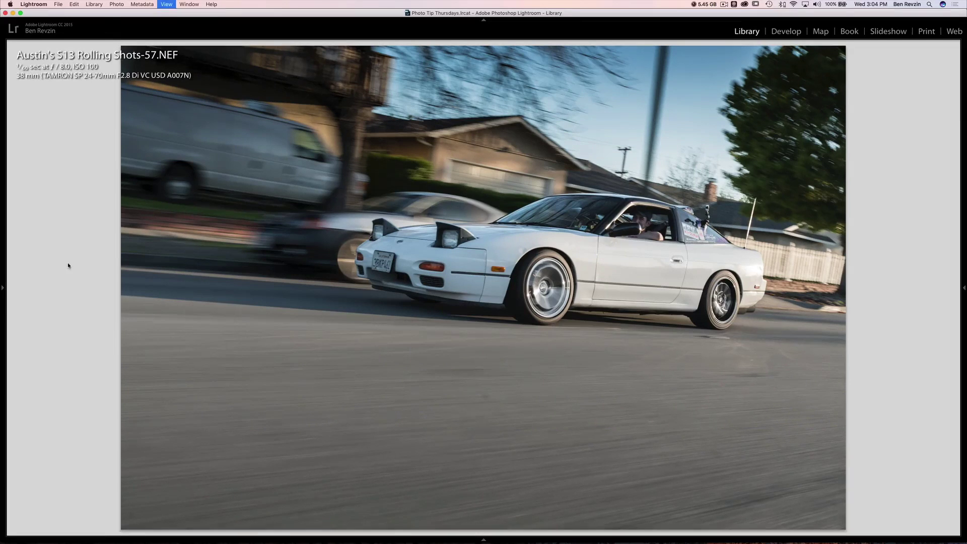
pyautogui.click(97, 145)
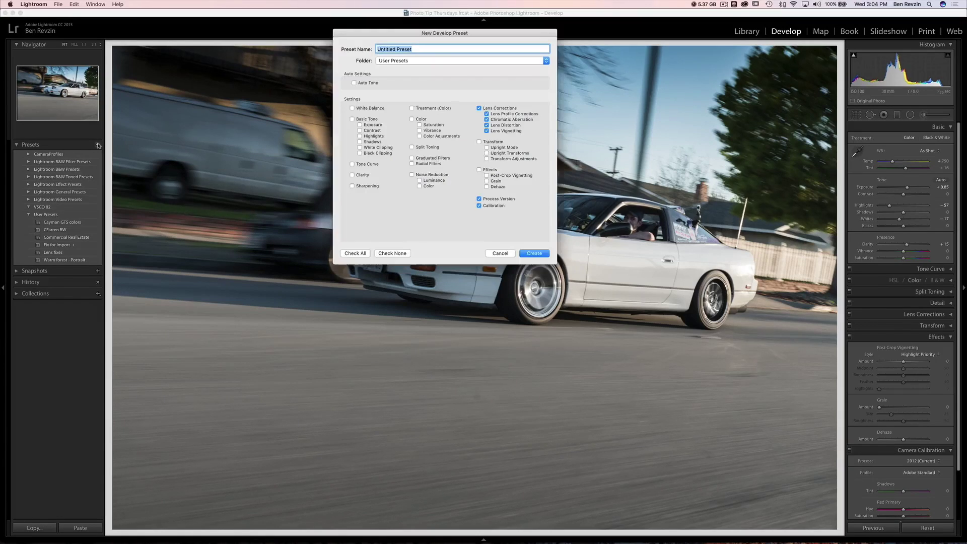
pyautogui.write('Austin S13 Roller')
pyautogui.click(355, 253)
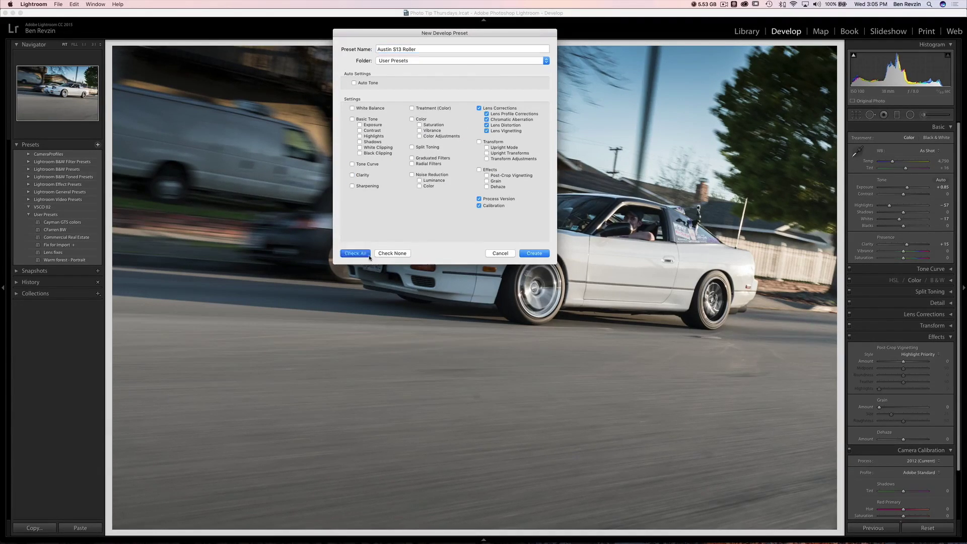
pyautogui.press('Return')
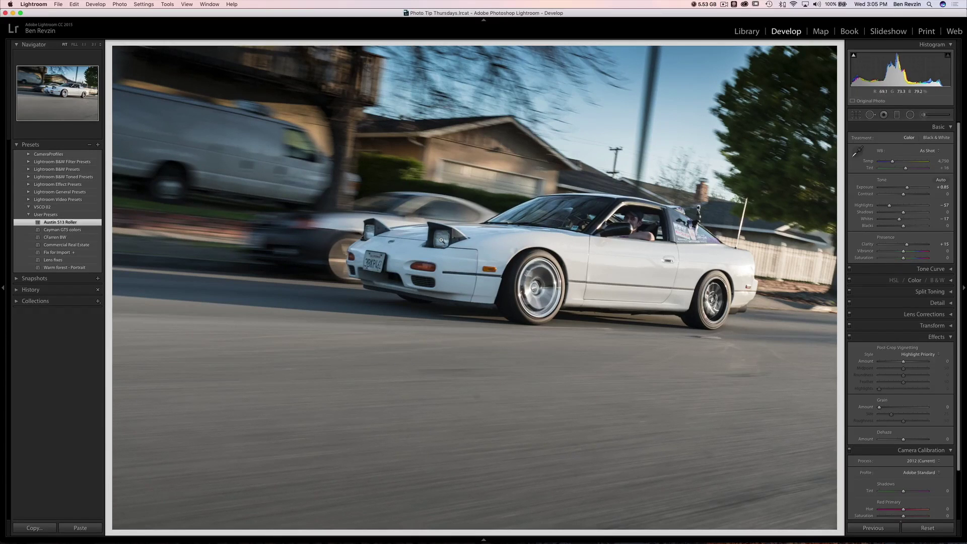
# Step: Pick the ninth photo in the grid, open it in Develop and apply the new S13 Roller preset
pyautogui.press('Right')
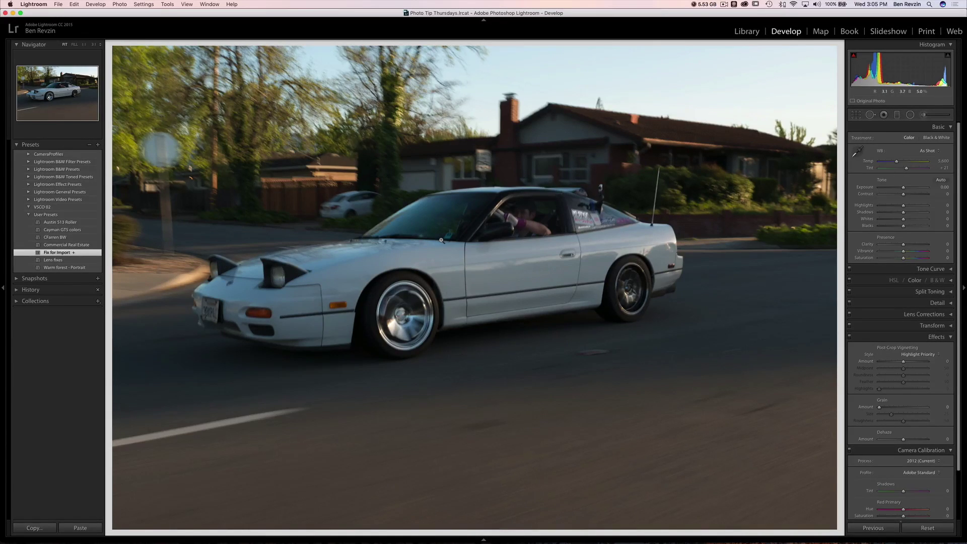
pyautogui.press('Right')
pyautogui.press('Right')
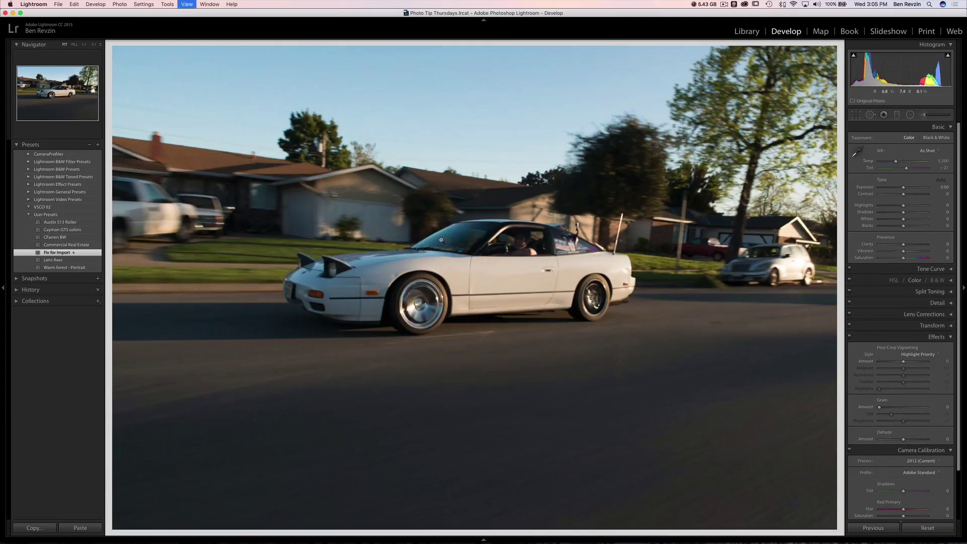
pyautogui.press('g')
pyautogui.scroll(-3, 513, 440)
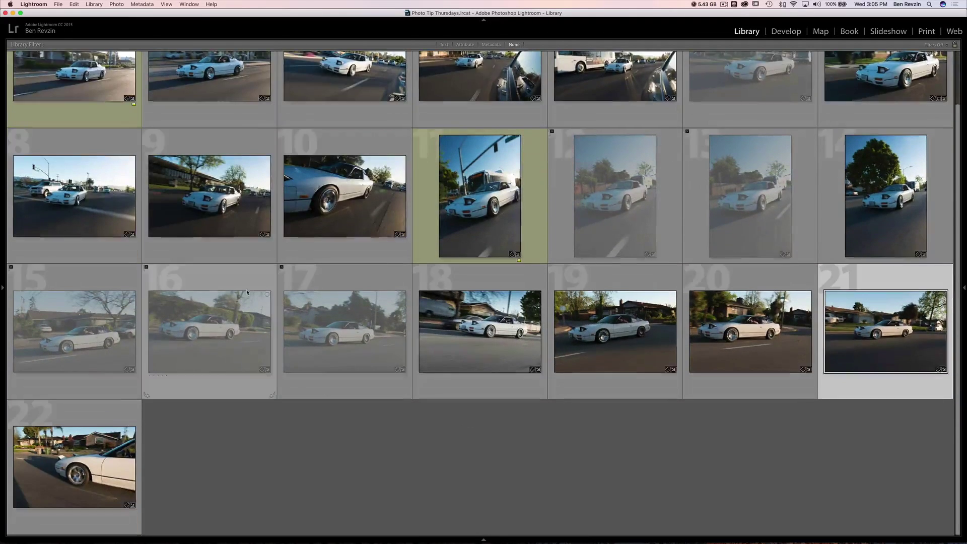
pyautogui.scroll(2, 247, 291)
pyautogui.click(192, 259)
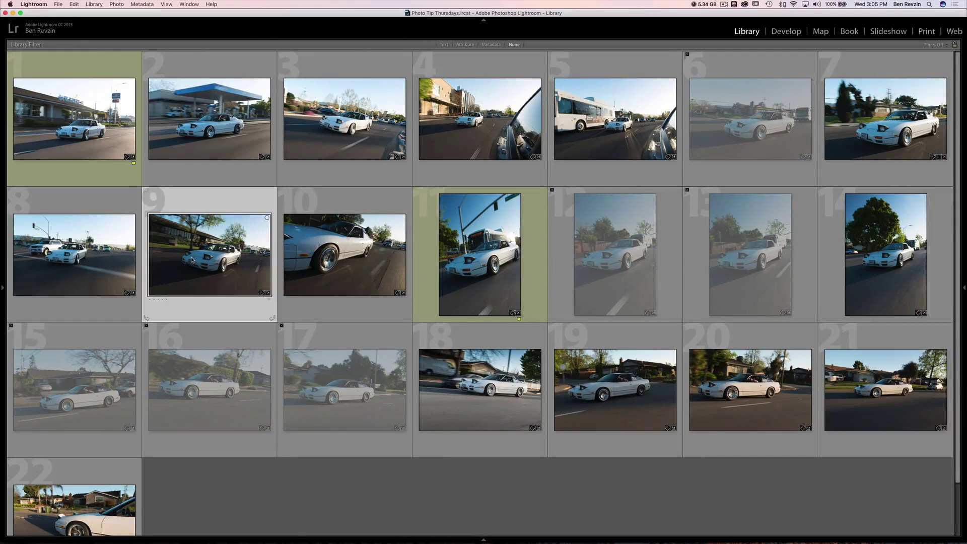
pyautogui.doubleClick(192, 260)
pyautogui.press('d')
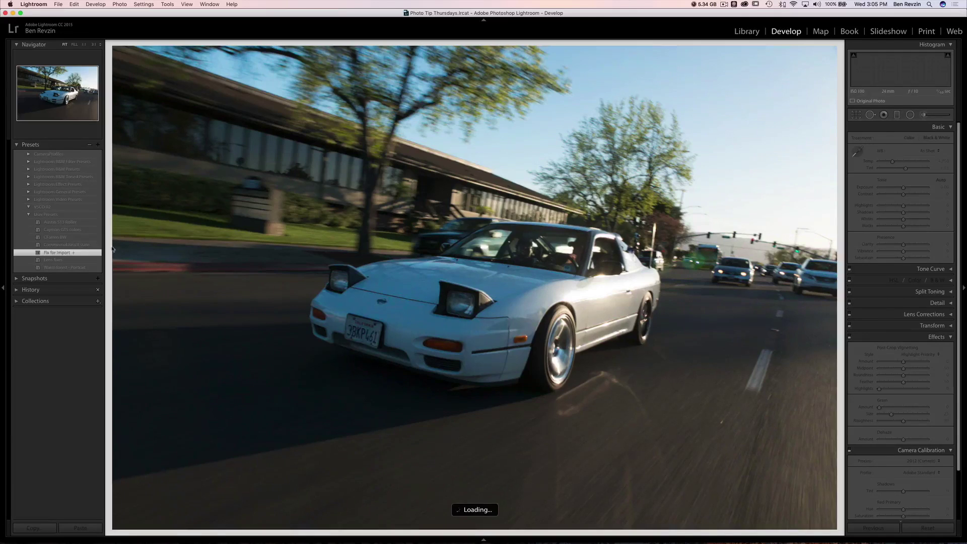
pyautogui.click(77, 223)
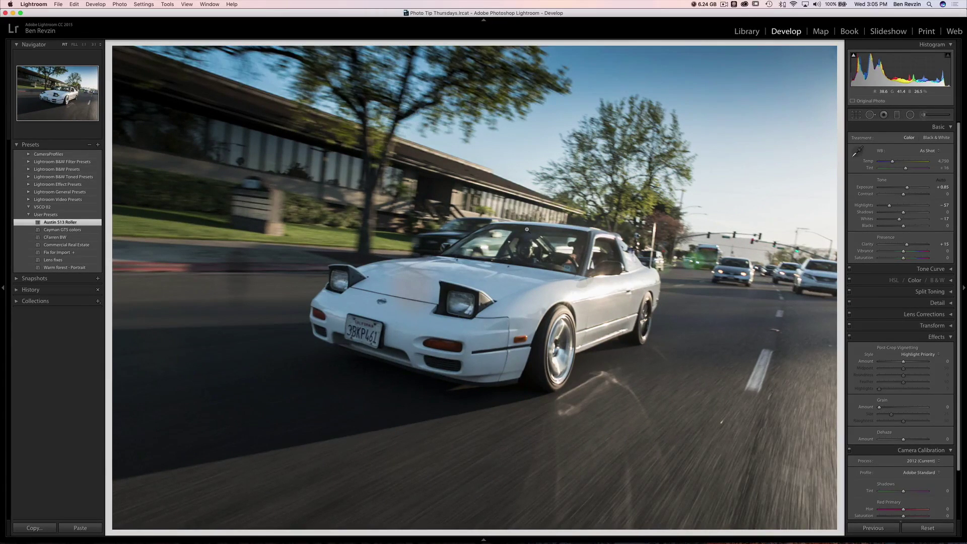
# Step: Compare the photo with its unedited version and raise its Exposure to +1.05
pyautogui.press('\\')
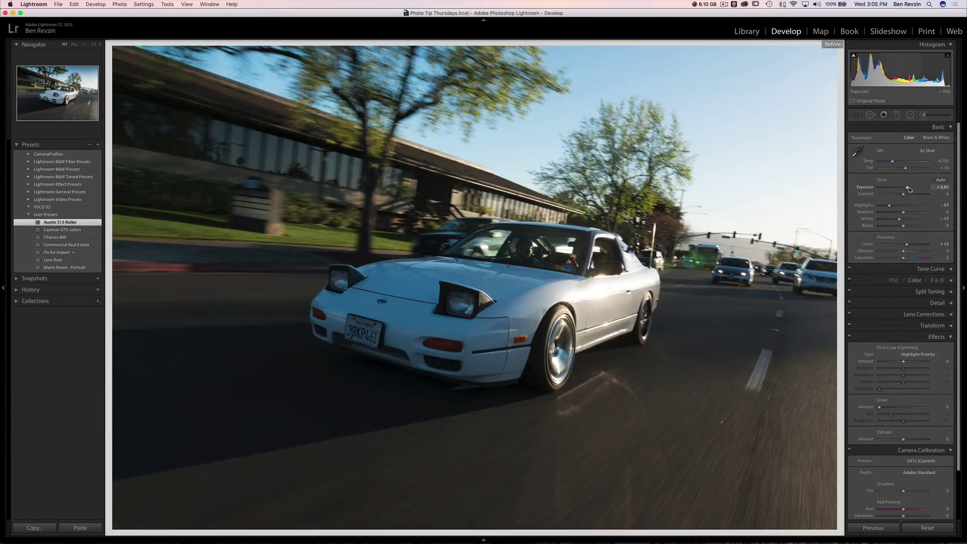
pyautogui.press('\\')
pyautogui.moveTo(910, 187); pyautogui.dragTo(912, 187)
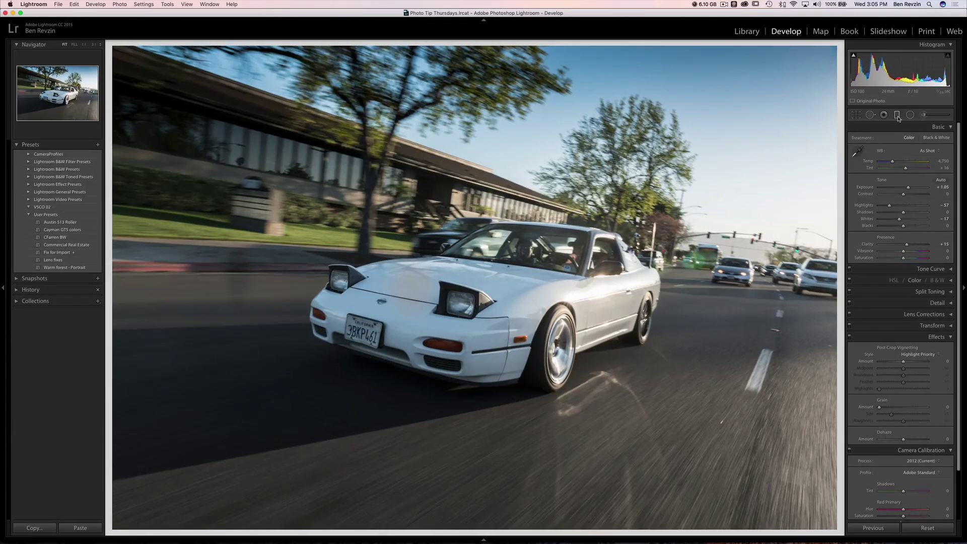
# Step: Move the road's graduated filter down below the car, narrow its transition, and slightly adjust the sky's graduated filter
pyautogui.click(897, 115)
pyautogui.moveTo(551, 392); pyautogui.dragTo(536, 312)
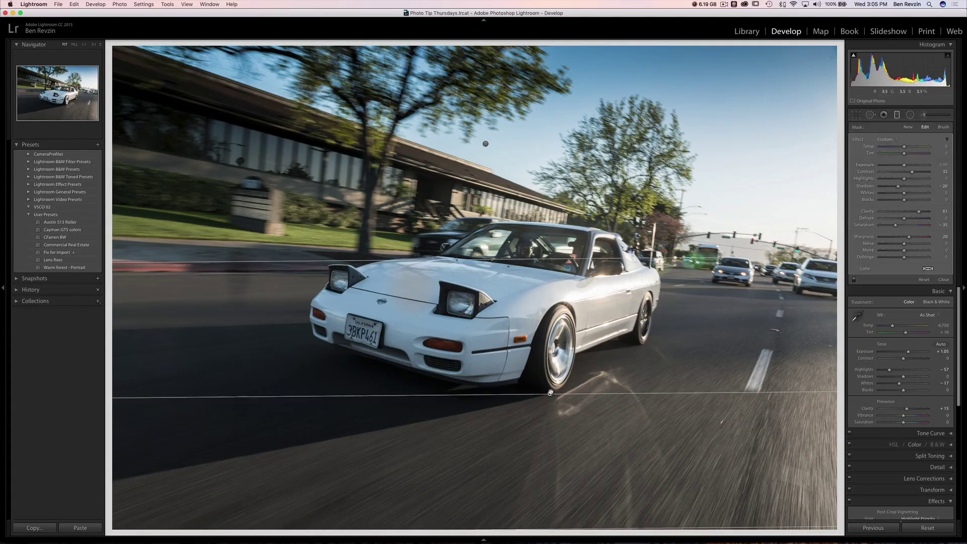
pyautogui.moveTo(538, 259); pyautogui.dragTo(538, 401)
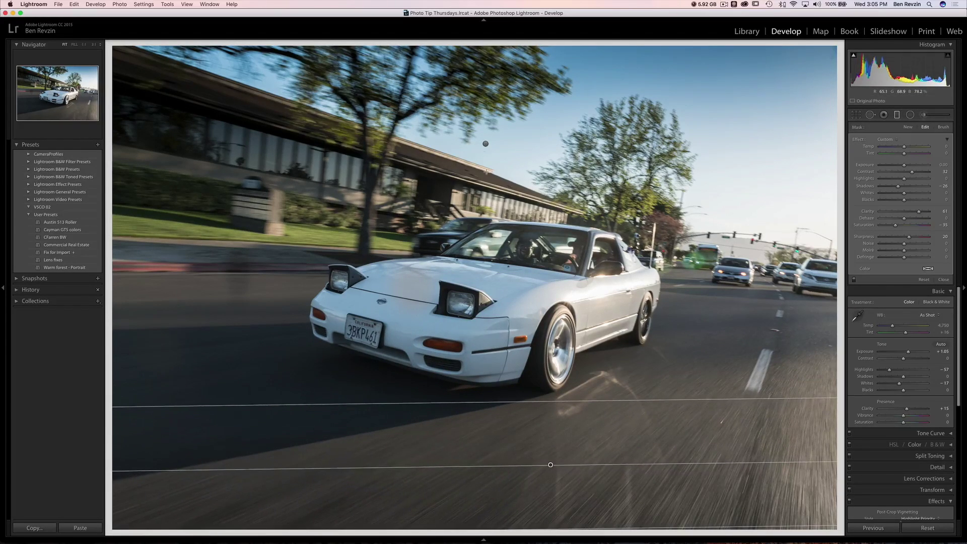
pyautogui.moveTo(490, 238)
pyautogui.mouseDown()
pyautogui.moveTo(504, 312)
pyautogui.moveTo(555, 422)
pyautogui.moveTo(485, 235)
pyautogui.mouseUp()
# Step: Delete the preset's misplaced radial filter over the car's hood
pyautogui.hotkey('shift', 'm')
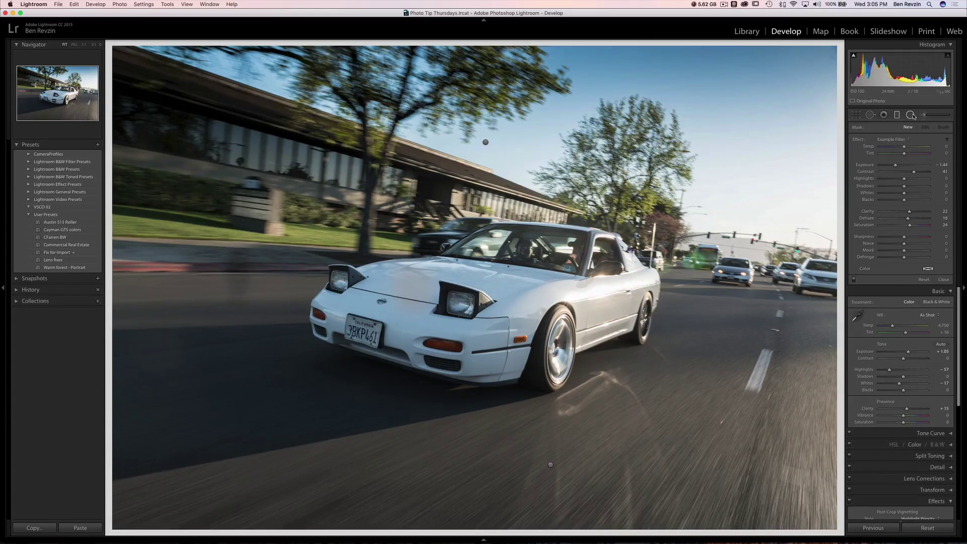
pyautogui.moveTo(414, 287); pyautogui.dragTo(432, 300)
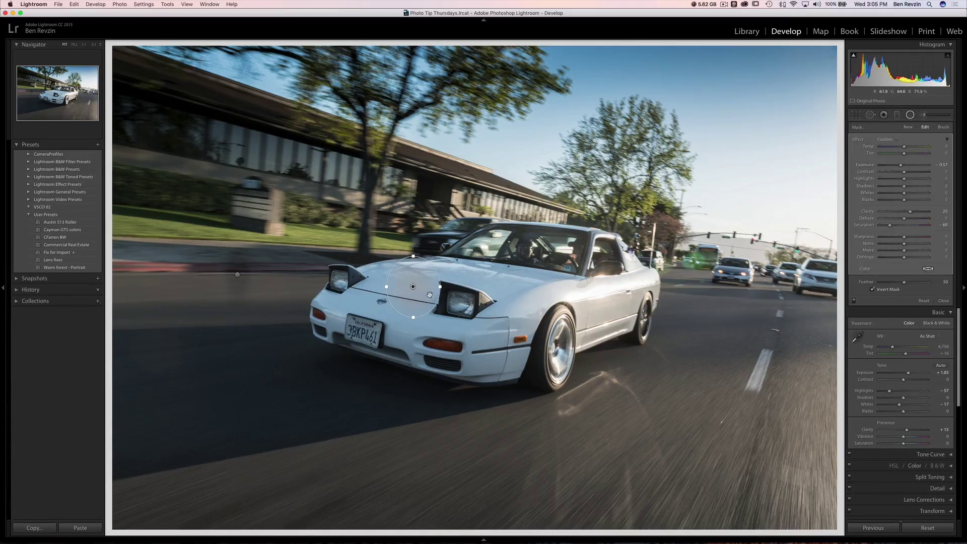
pyautogui.press('BackSpace')
pyautogui.moveTo(654, 316)
pyautogui.mouseDown()
pyautogui.moveTo(653, 300)
pyautogui.moveTo(654, 313)
pyautogui.mouseUp()
pyautogui.press('h')
pyautogui.press('h')
# Step: Move the remaining radial filter from the curb onto the front wheel and resize it to fit the wheel
pyautogui.click(237, 275)
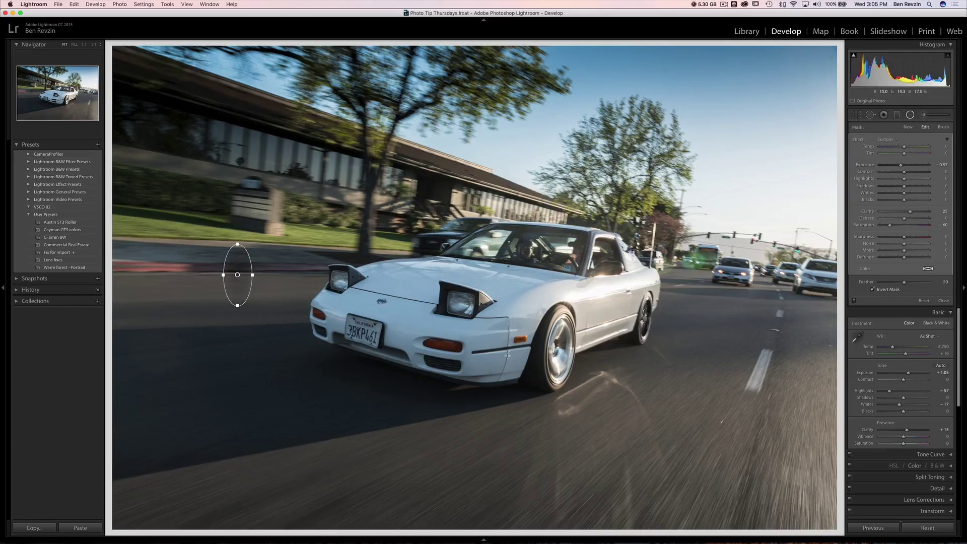
pyautogui.press('Delete')
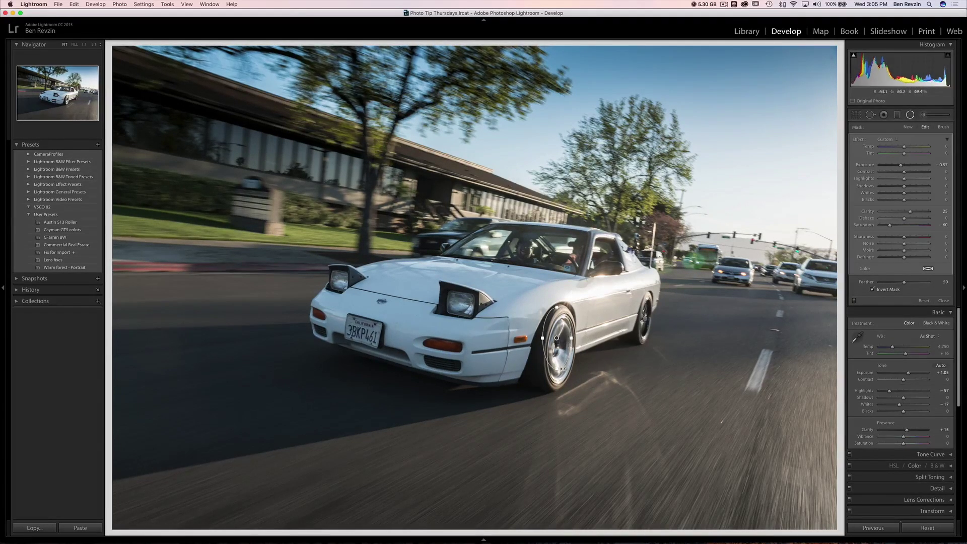
pyautogui.moveTo(557, 369)
pyautogui.mouseDown()
pyautogui.moveTo(556, 384)
pyautogui.moveTo(564, 355)
pyautogui.mouseUp()
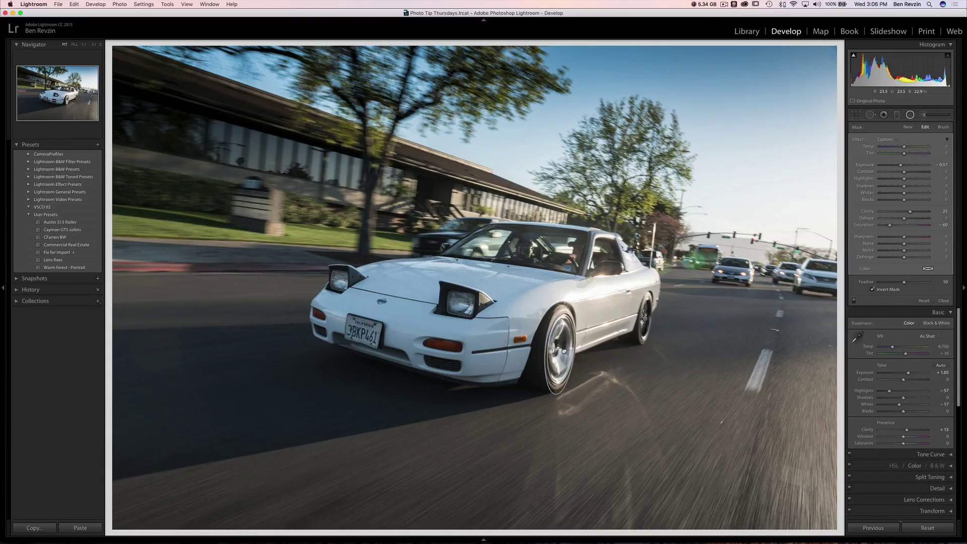
pyautogui.press('Return')
pyautogui.hotkey('shift', 'm')
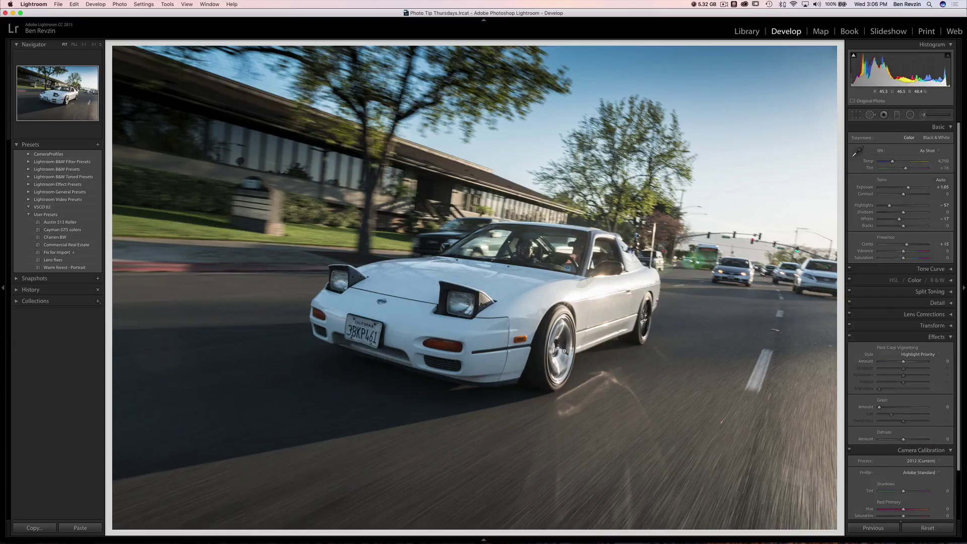
# Step: Collapse Effects and Camera Calibration, and compare the photo without and with lens profile corrections, leaving them enabled
pyautogui.click(945, 340)
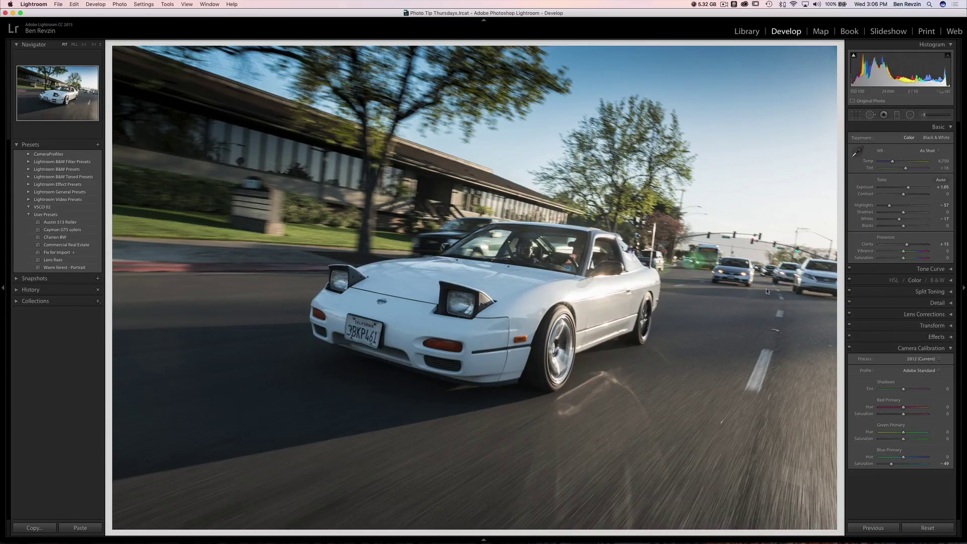
pyautogui.click(927, 348)
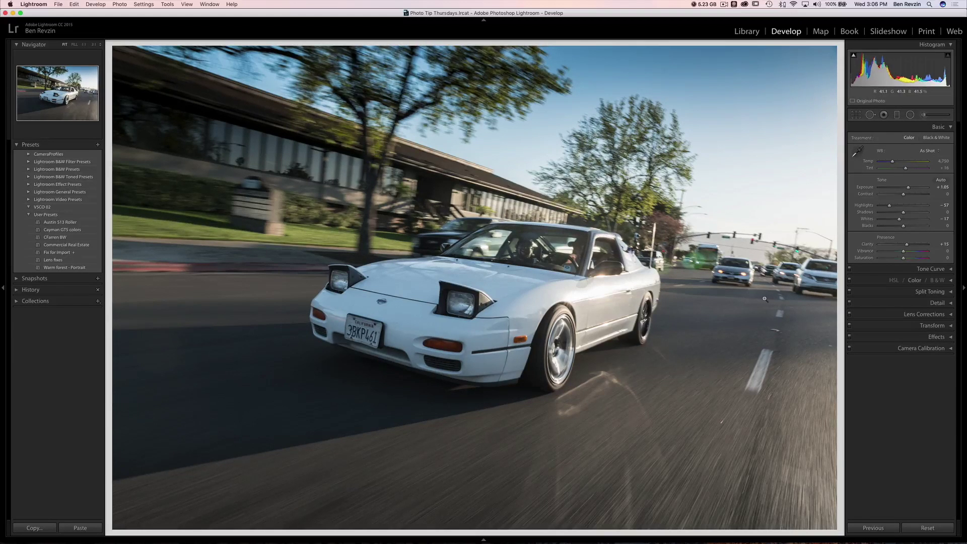
pyautogui.click(912, 313)
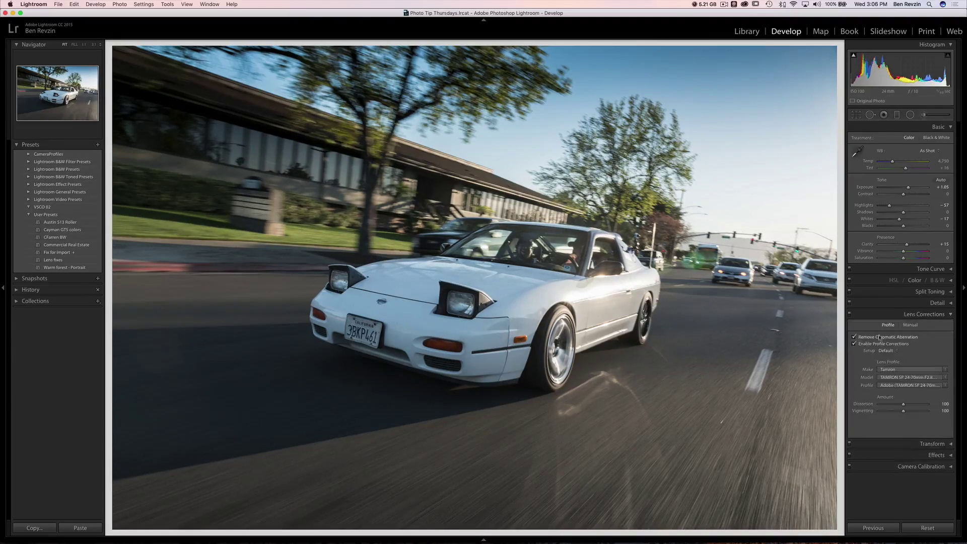
pyautogui.click(854, 343)
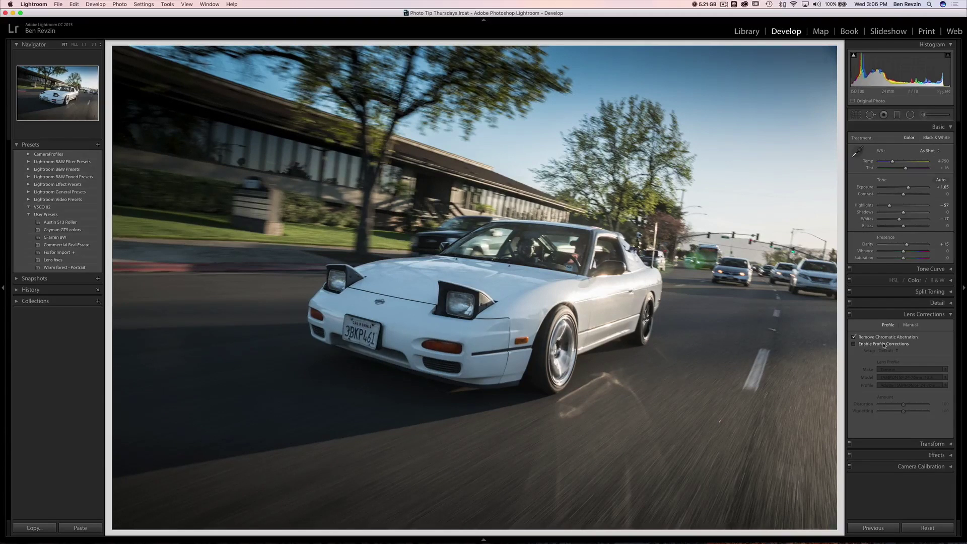
pyautogui.click(884, 344)
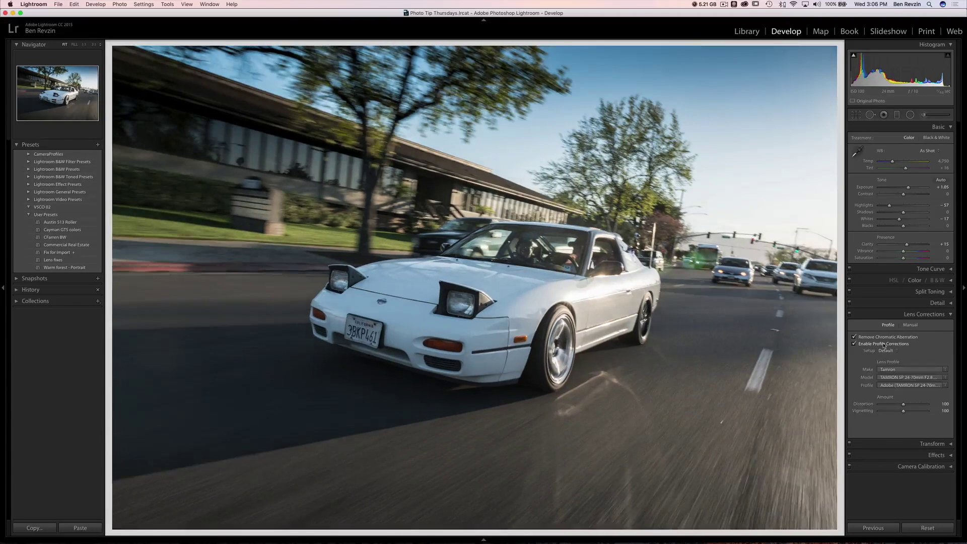